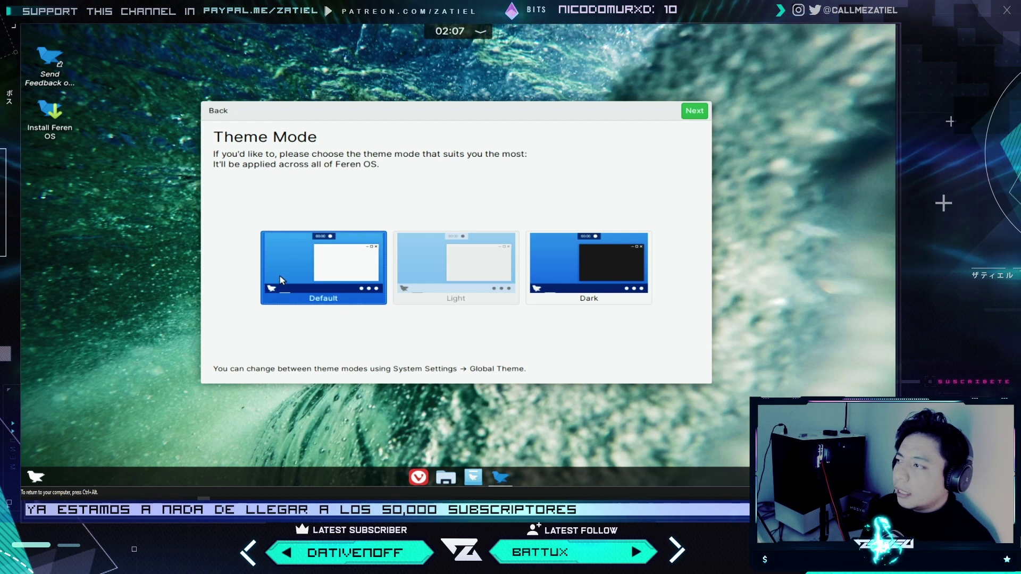
Preview the current theme in a file manager window, and set the theme mode to Dark
click(447, 478)
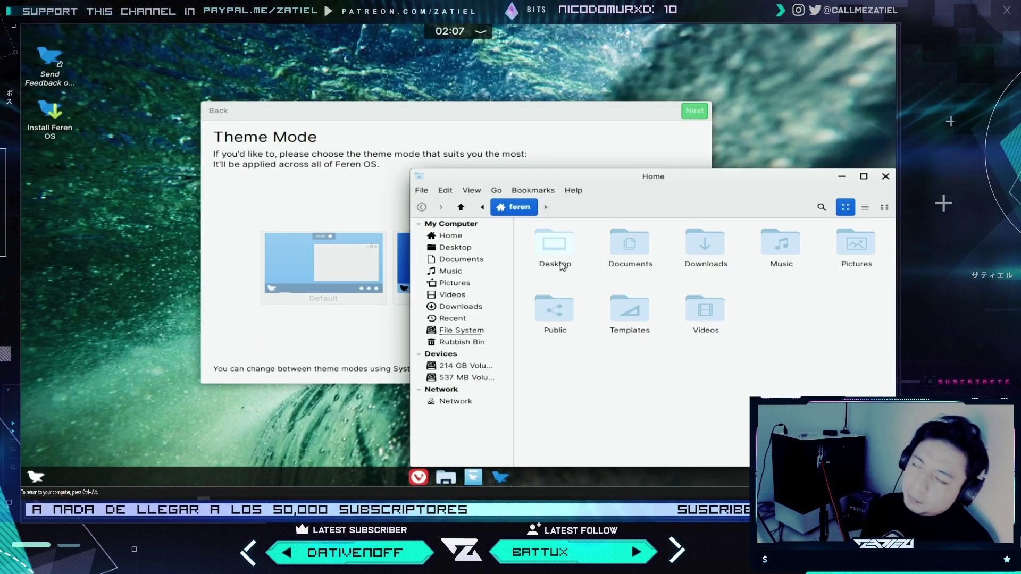
drag(639, 180, 565, 131)
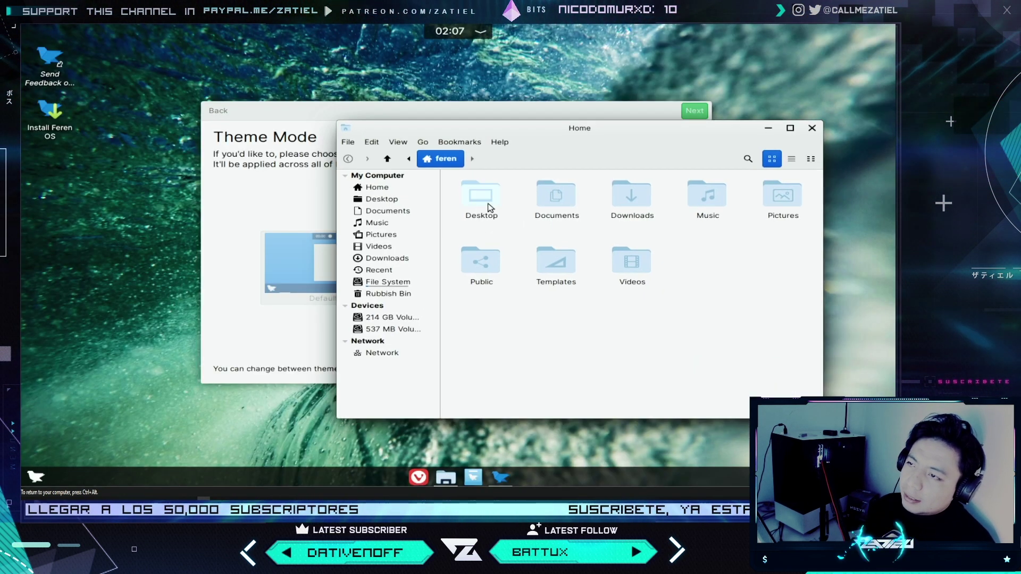
click(812, 128)
click(596, 257)
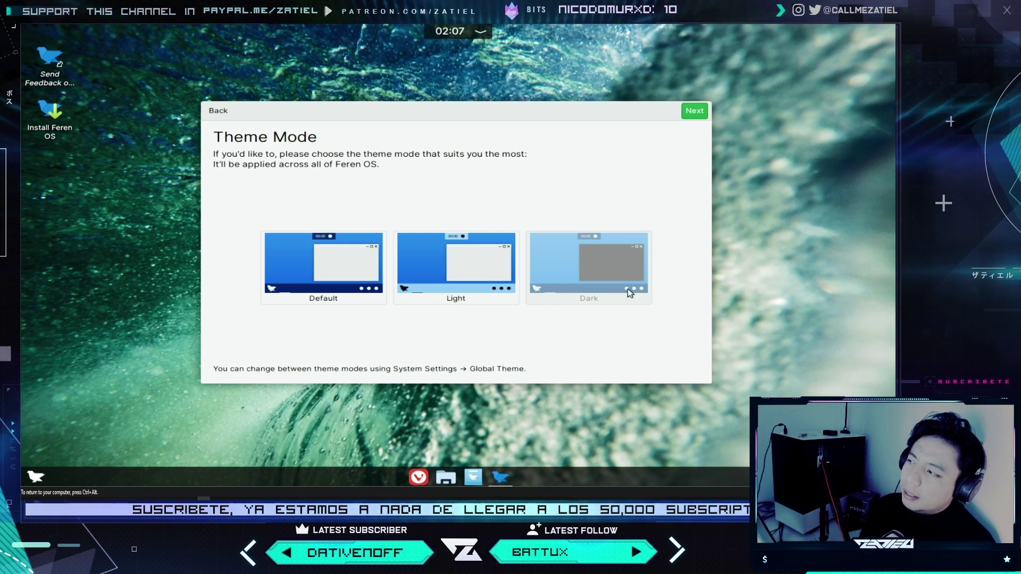
click(695, 111)
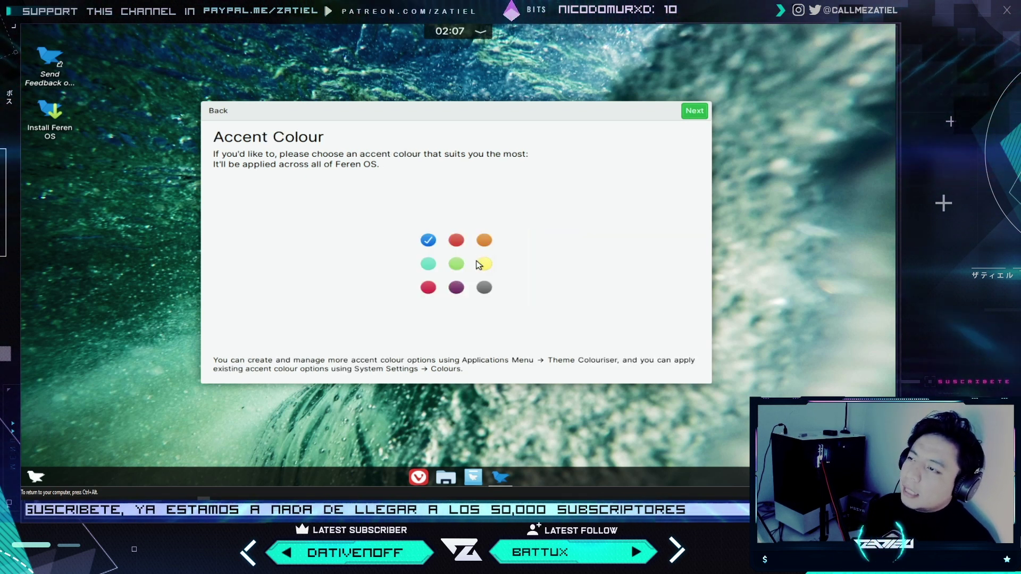
Try the teal accent colour and preview it in a file manager window
click(429, 264)
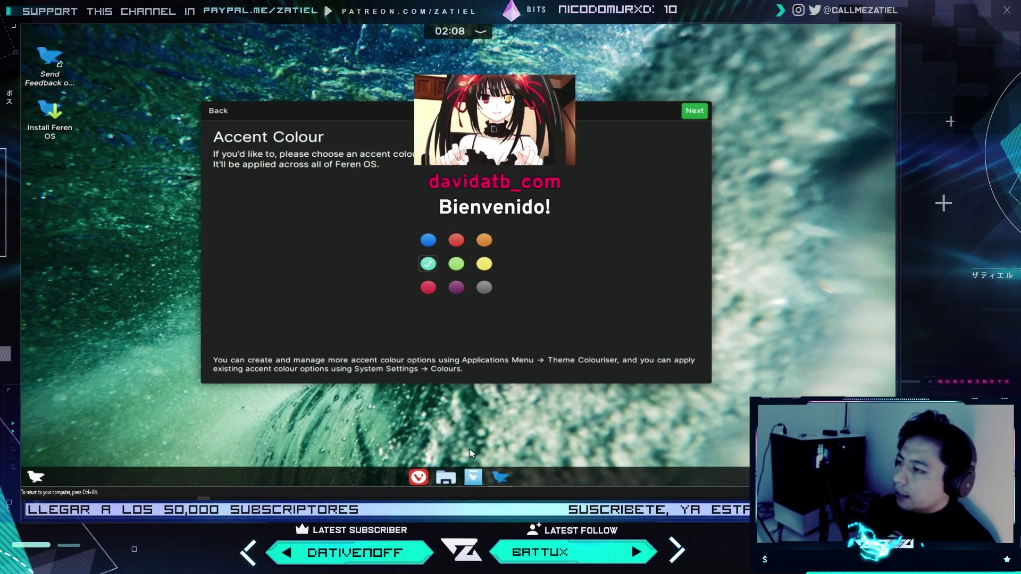
click(446, 477)
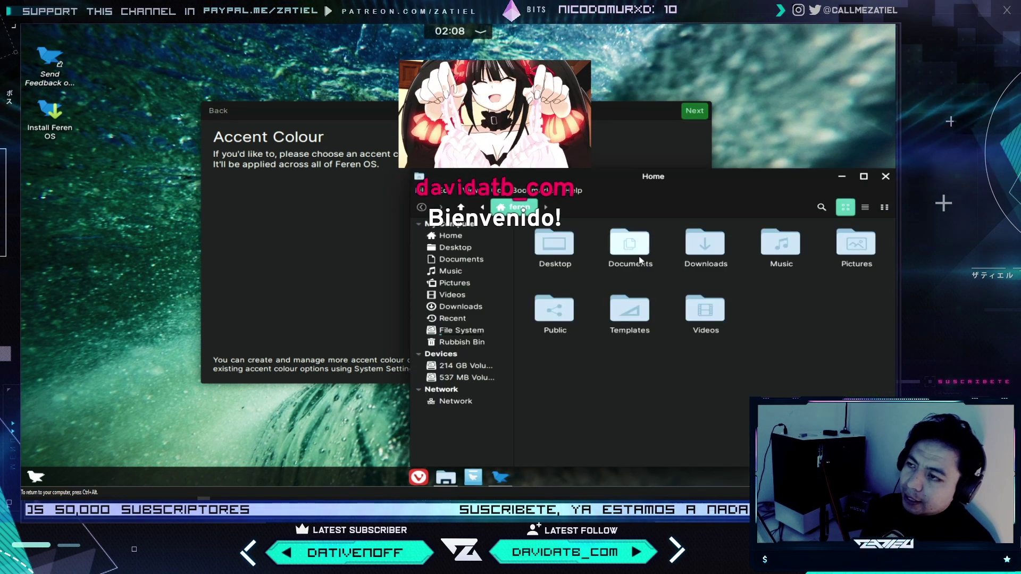
click(886, 177)
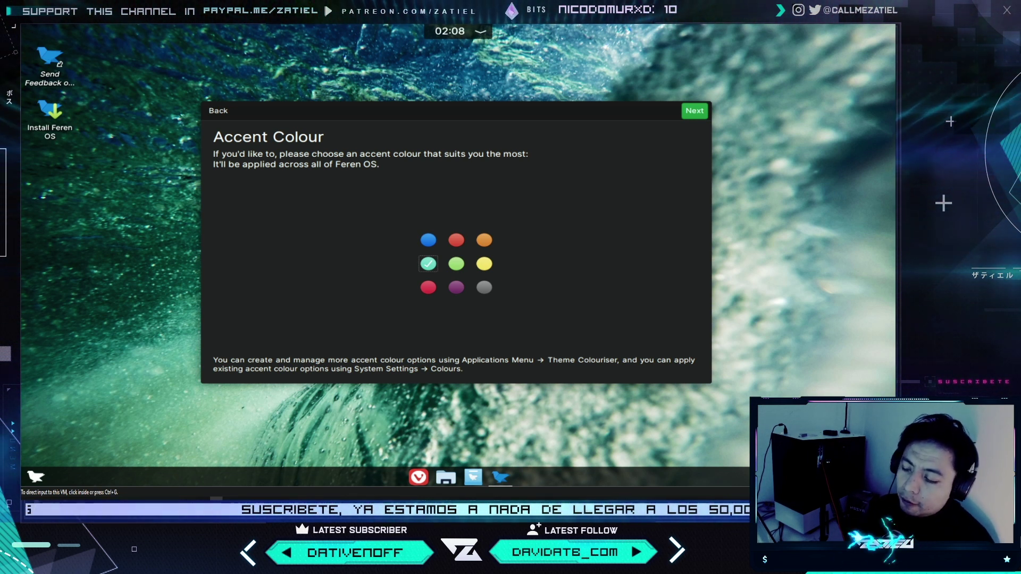
Set the accent colour to the crimson below teal and continue the tour
click(456, 309)
click(431, 289)
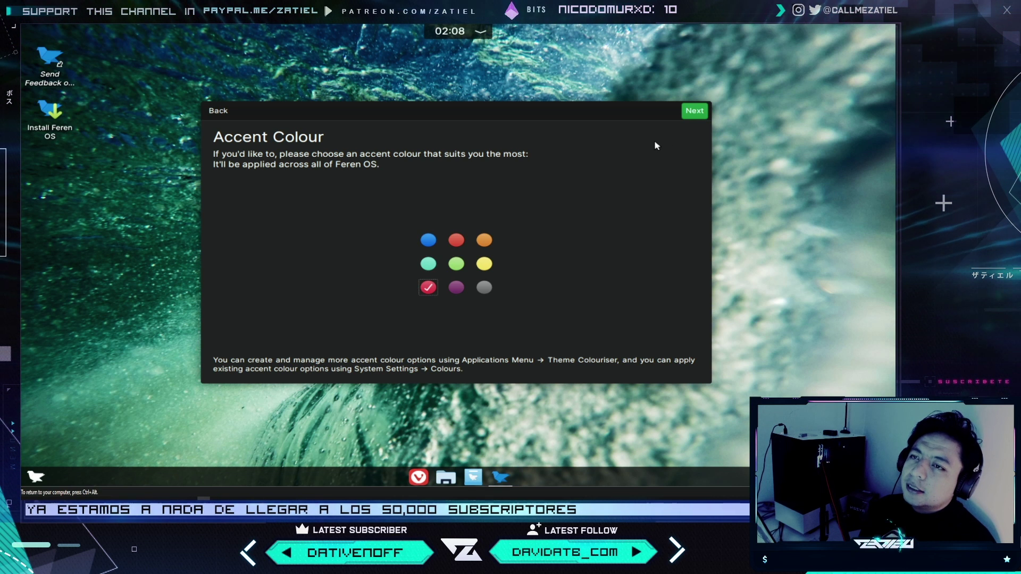
click(695, 112)
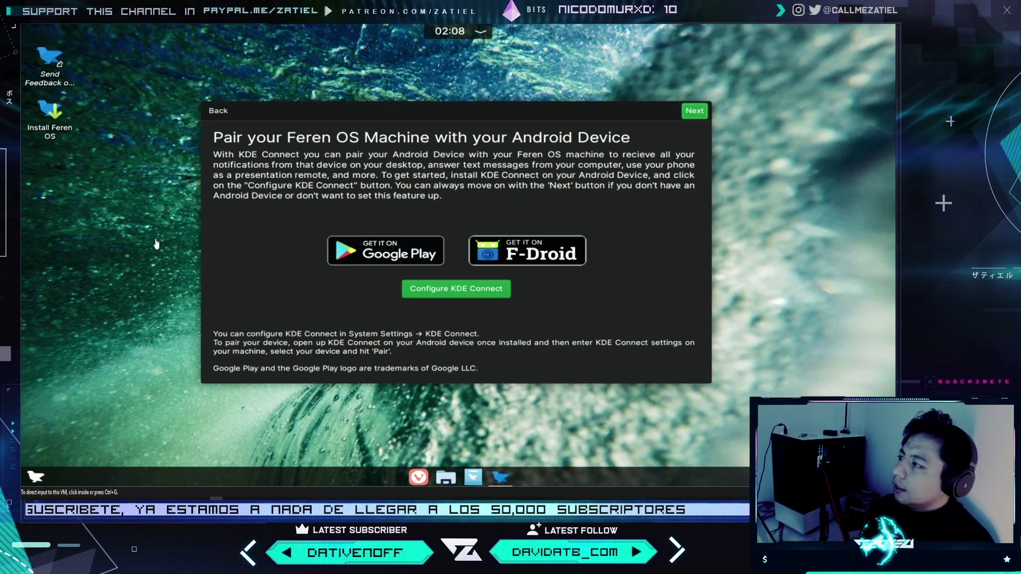
Skip the Android pairing and Night Colour setup and finish the Feren OS tour
click(36, 475)
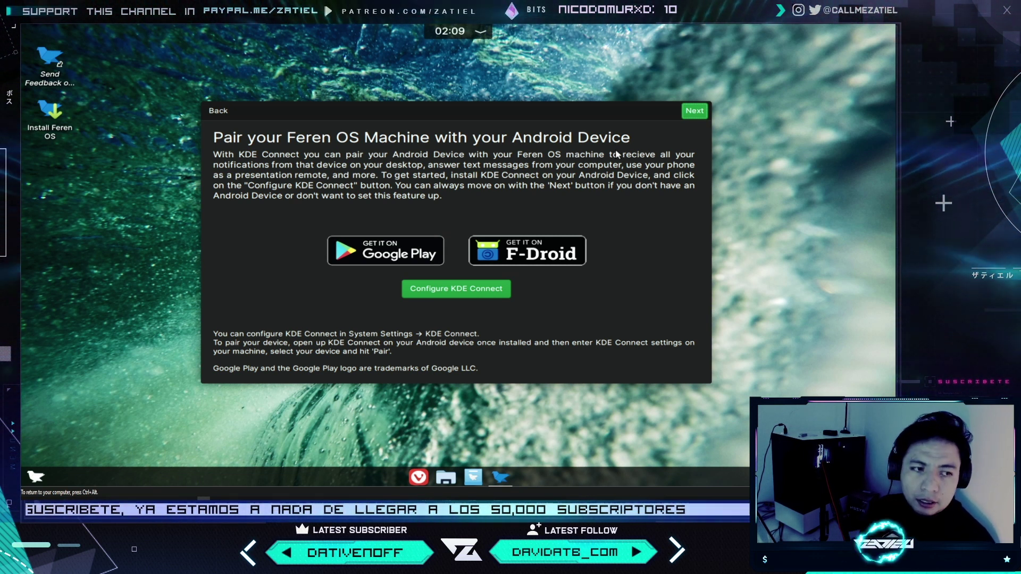
click(694, 111)
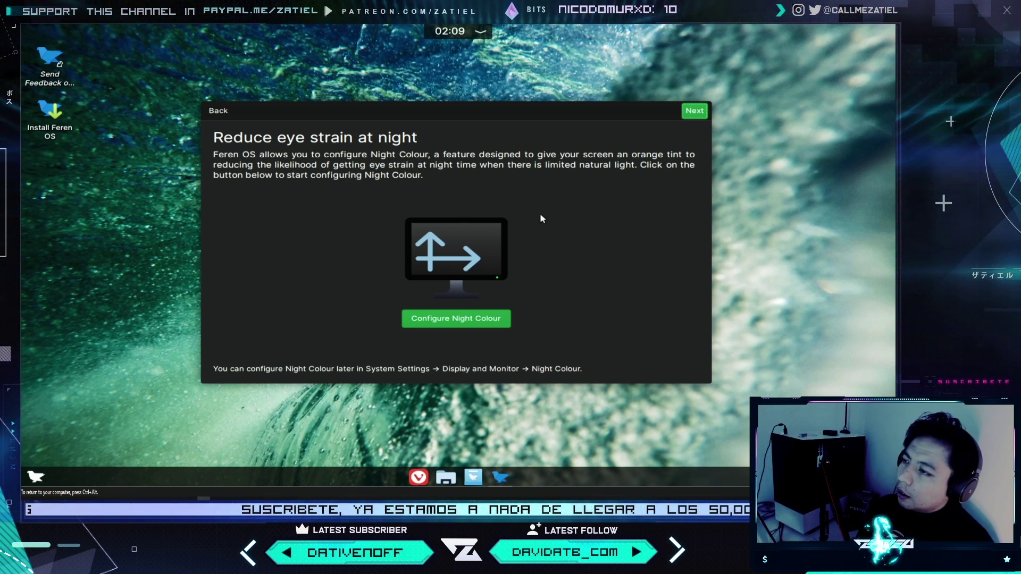
click(698, 112)
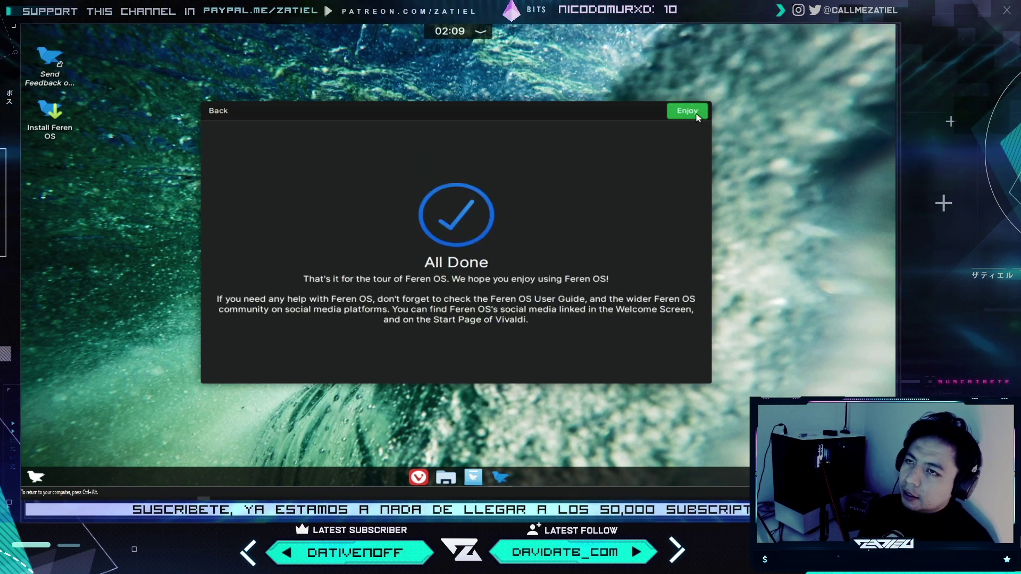
click(687, 111)
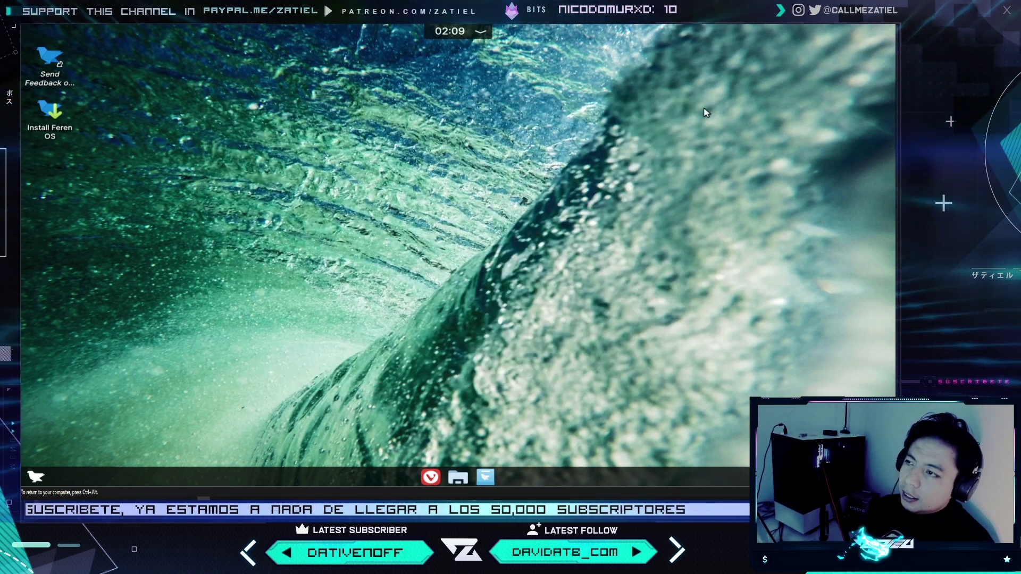
Launch the Vivaldi browser and restore it to a floating window in the middle of the desktop
click(33, 475)
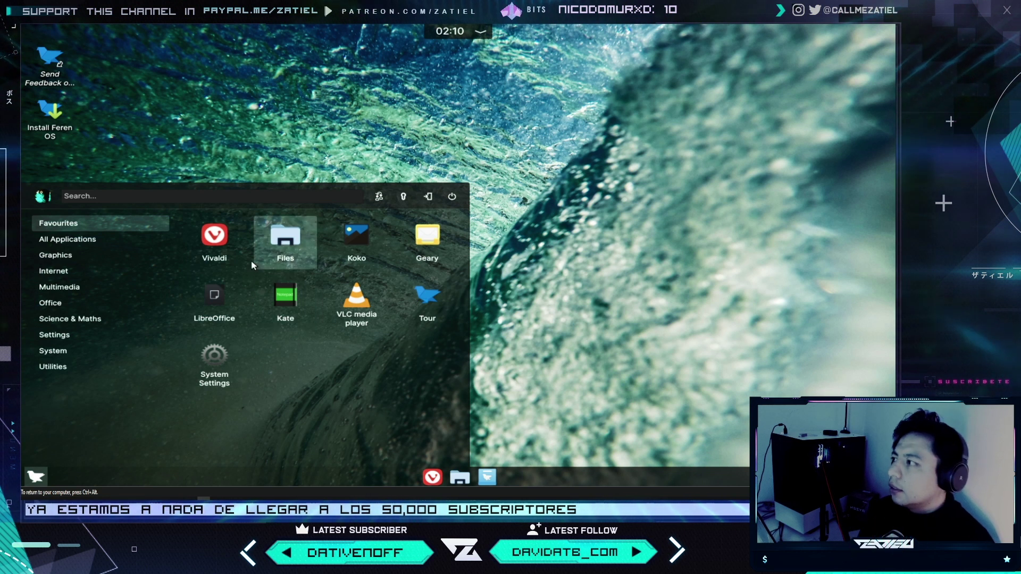
click(214, 235)
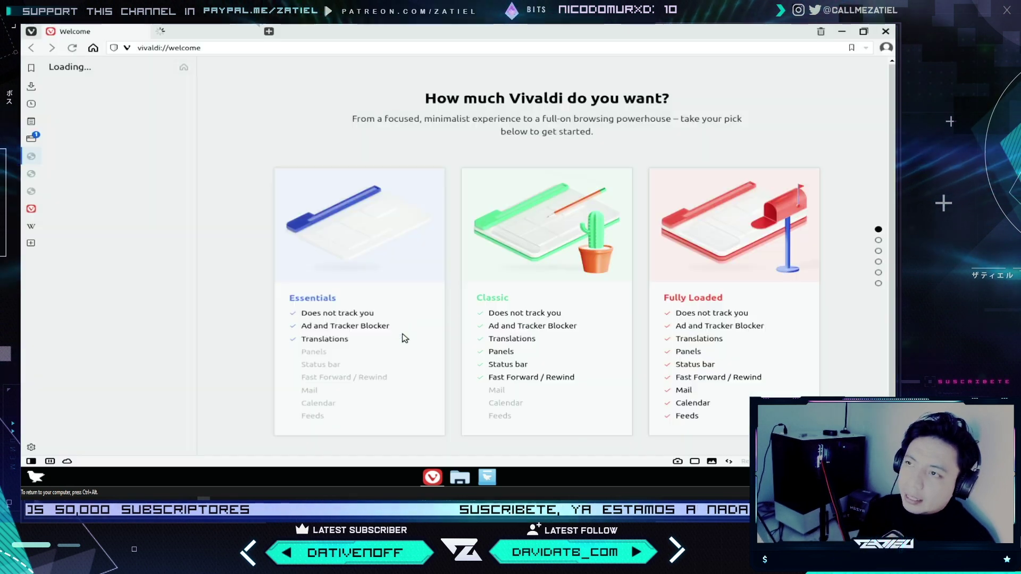
double_click(427, 35)
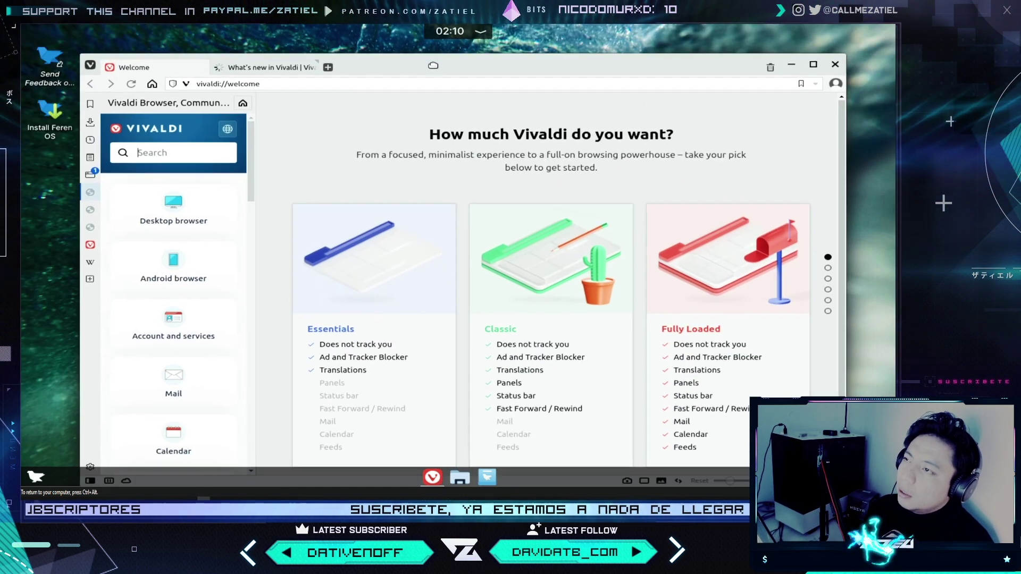
drag(422, 49, 448, 97)
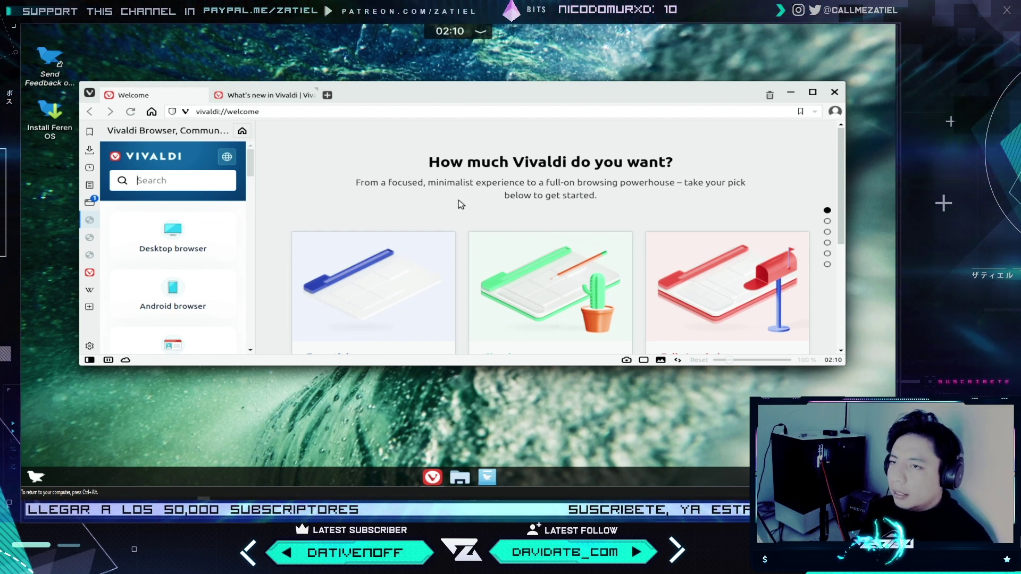
Look through Vivaldi's welcome pages, from the feature levels to Three Things to Try Right Away
scroll(461, 205, down, 3)
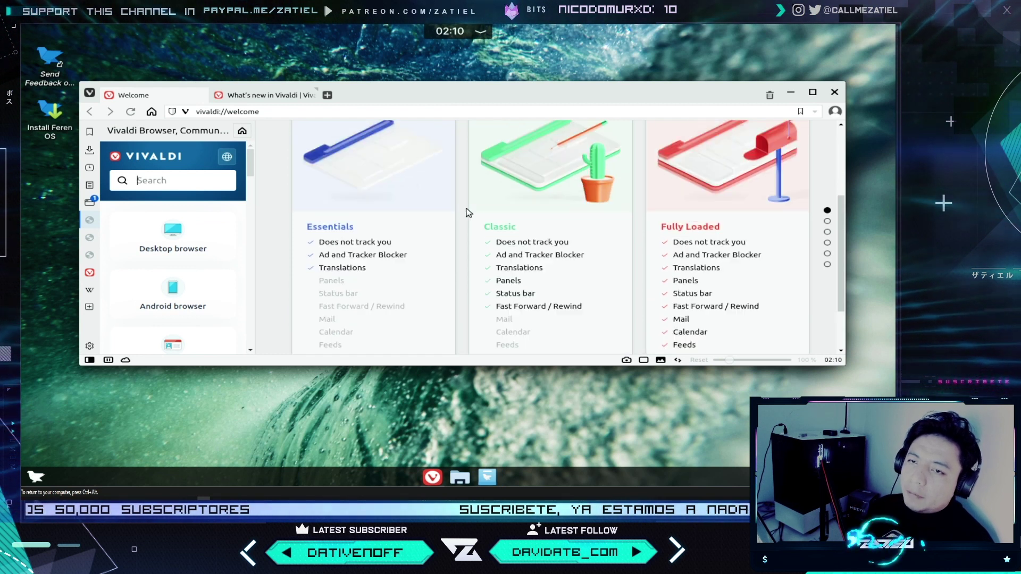
scroll(468, 213, up, 3)
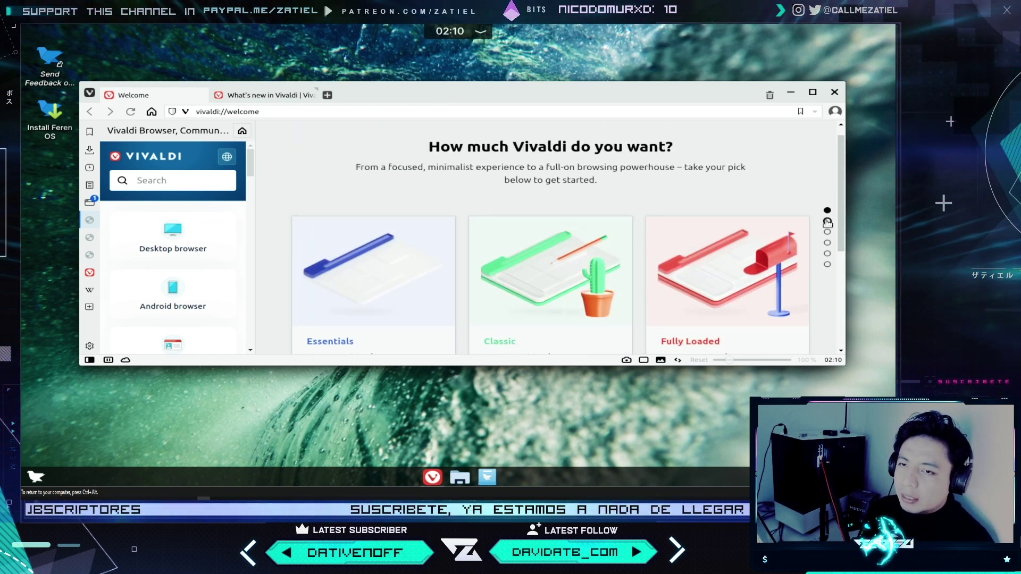
click(827, 222)
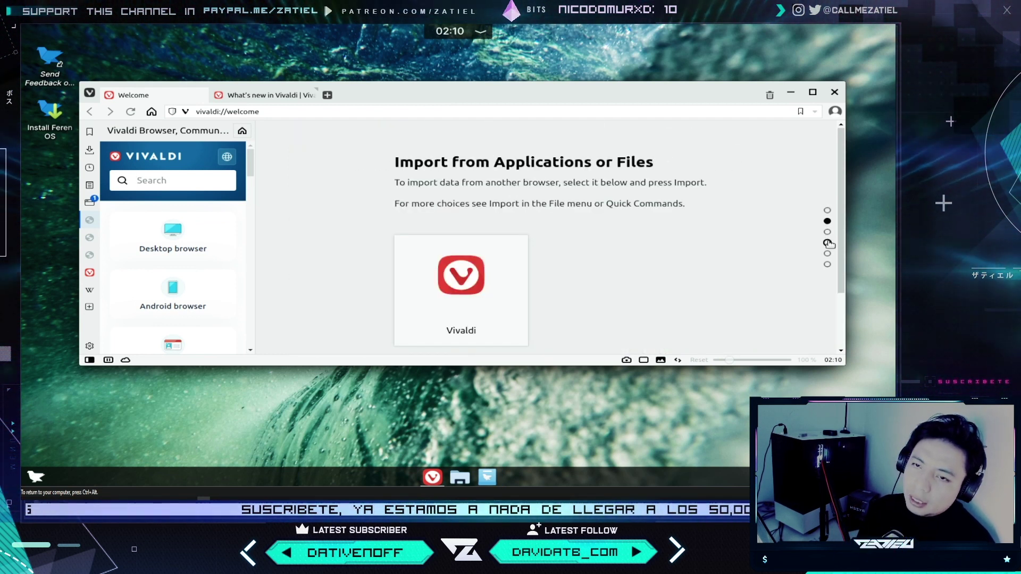
scroll(828, 243, down, 1)
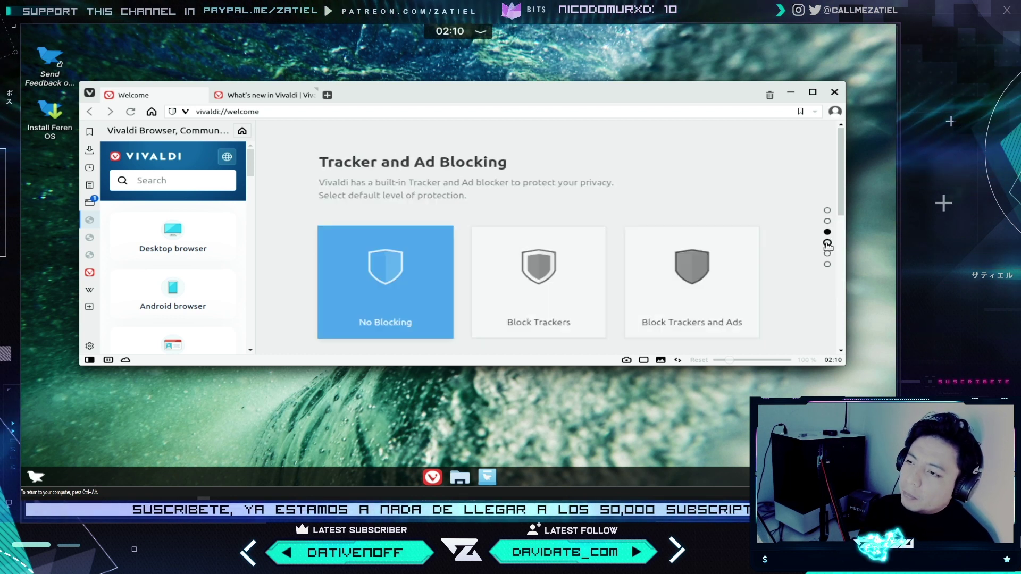
click(828, 242)
click(828, 253)
click(827, 265)
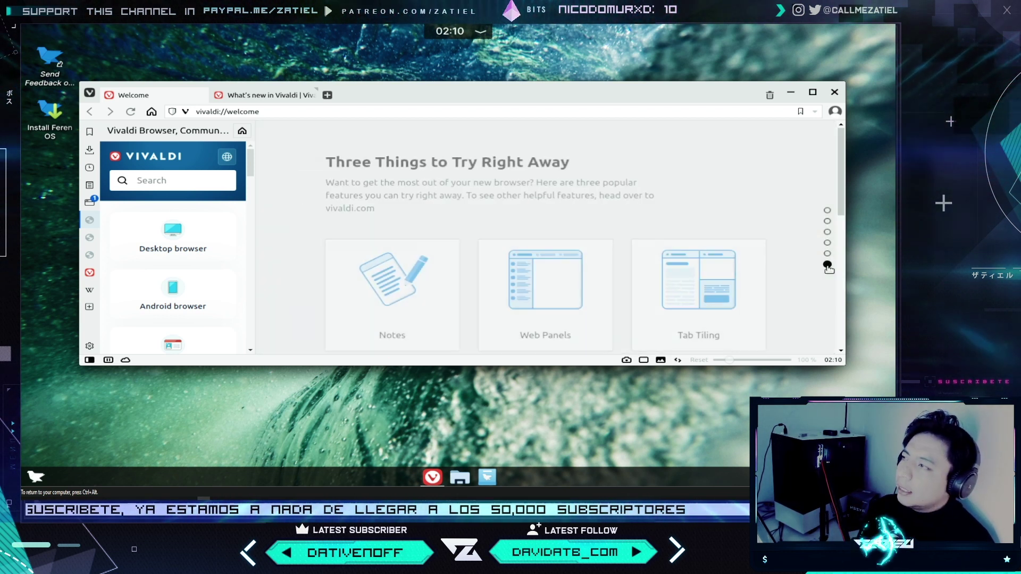
Apply the Hot Pink theme in Vivaldi's settings and close the settings window
click(90, 347)
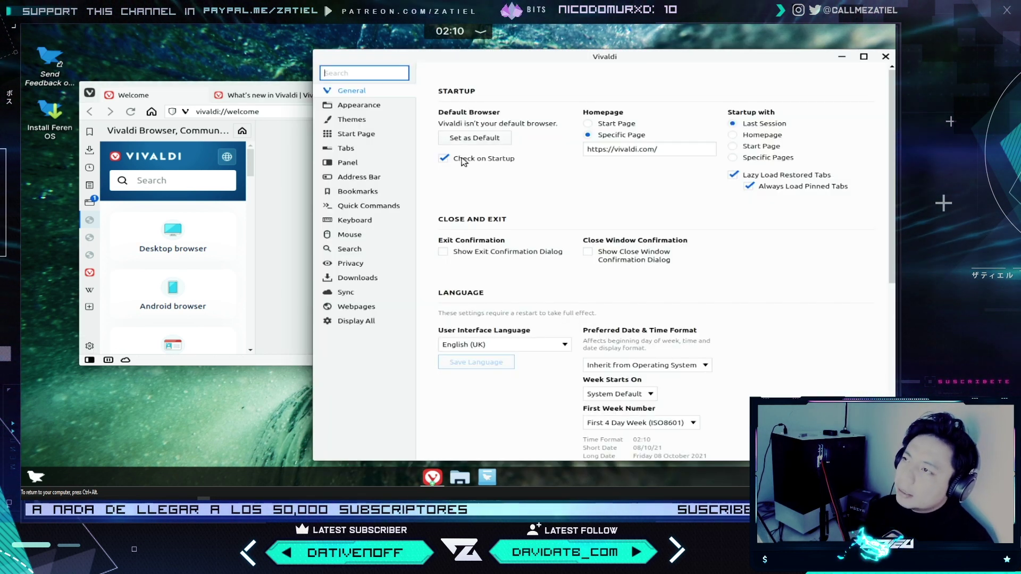
click(372, 122)
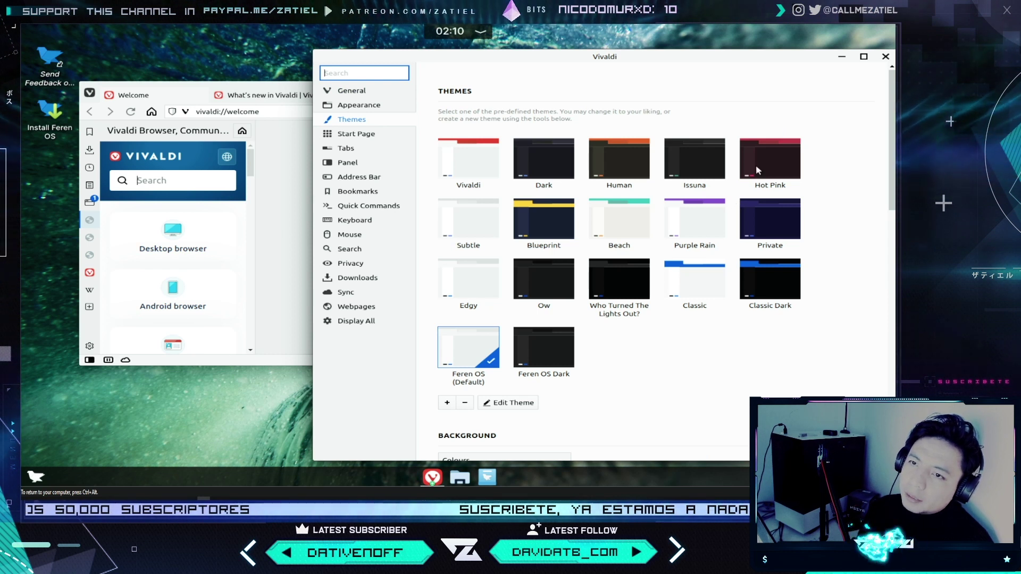
click(760, 221)
click(762, 185)
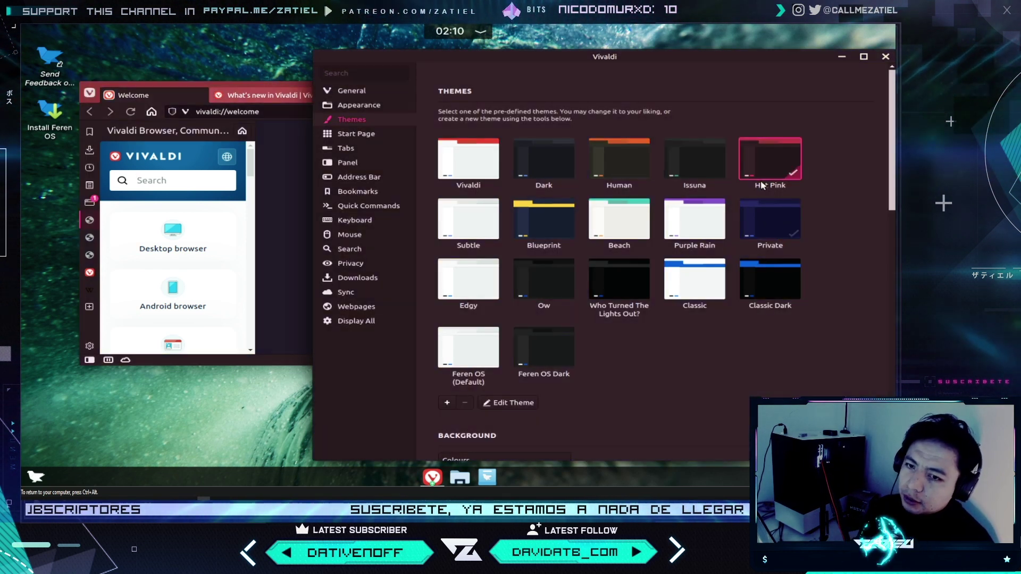
click(884, 56)
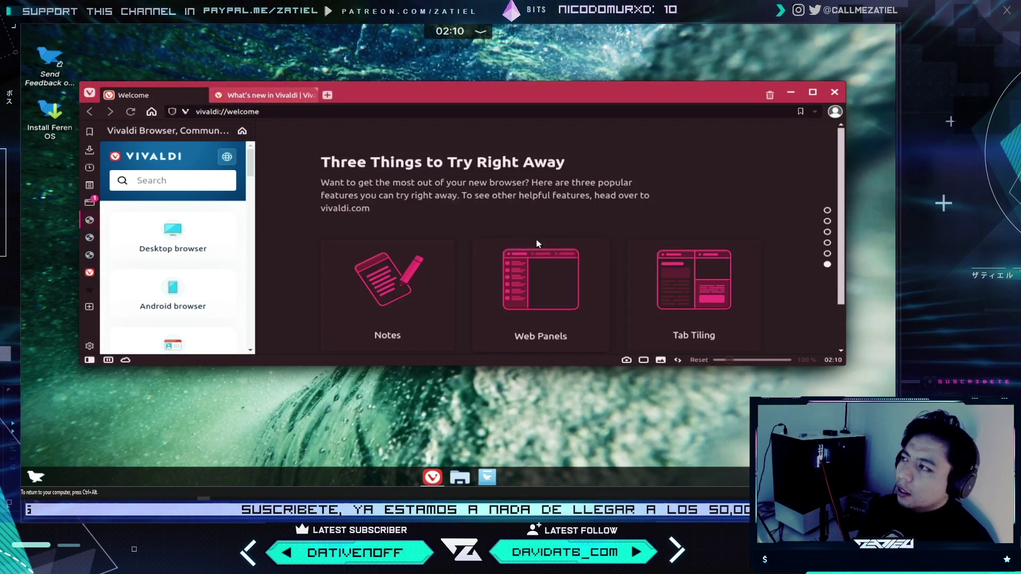
Replace the Welcome and What's new tabs with a new Start Page tab and accept its cookie notice
click(329, 94)
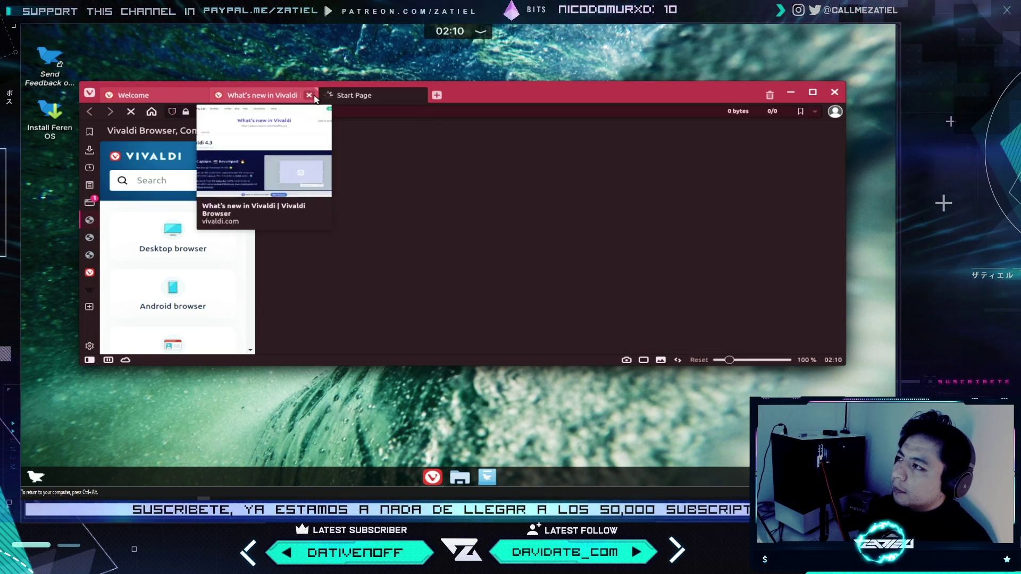
middle_click(213, 98)
click(200, 95)
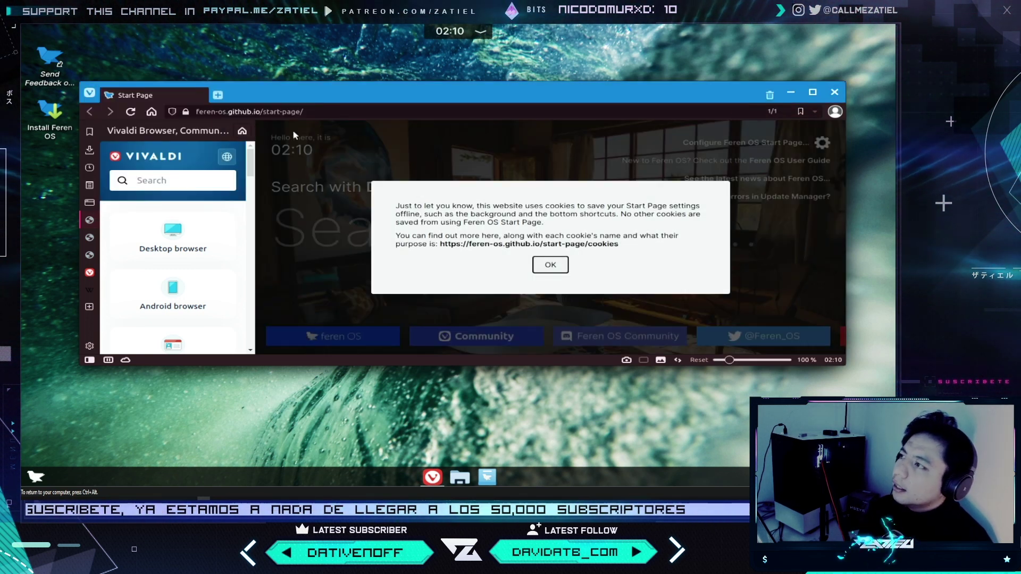
click(547, 267)
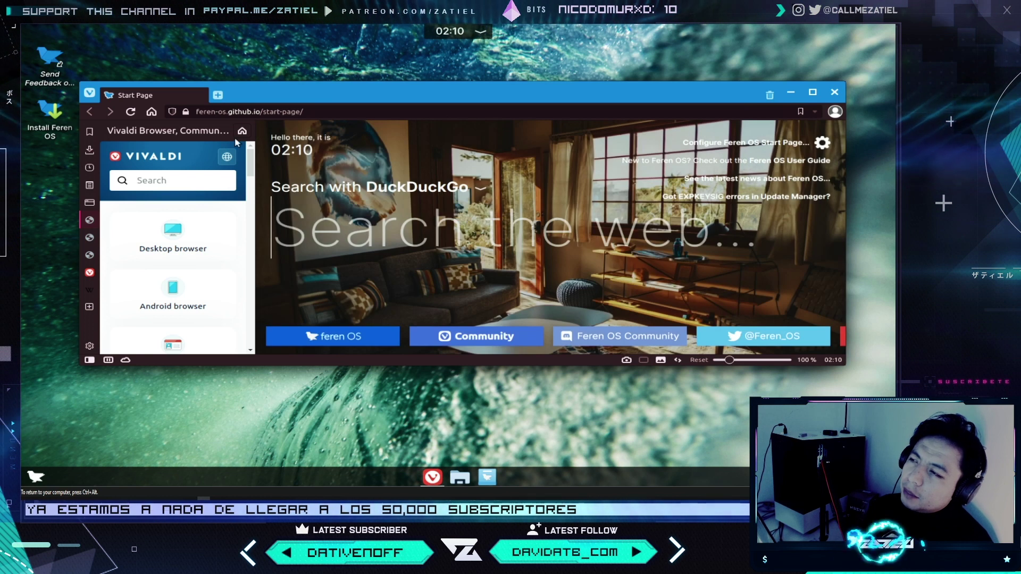
View a fresh start page in the maximised browser window, and close Vivaldi
click(215, 98)
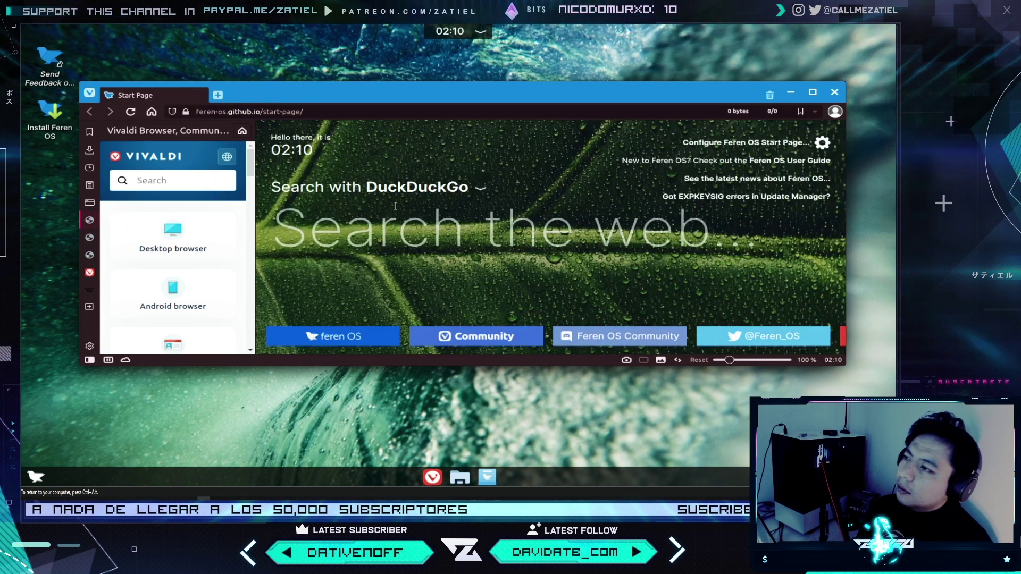
double_click(494, 93)
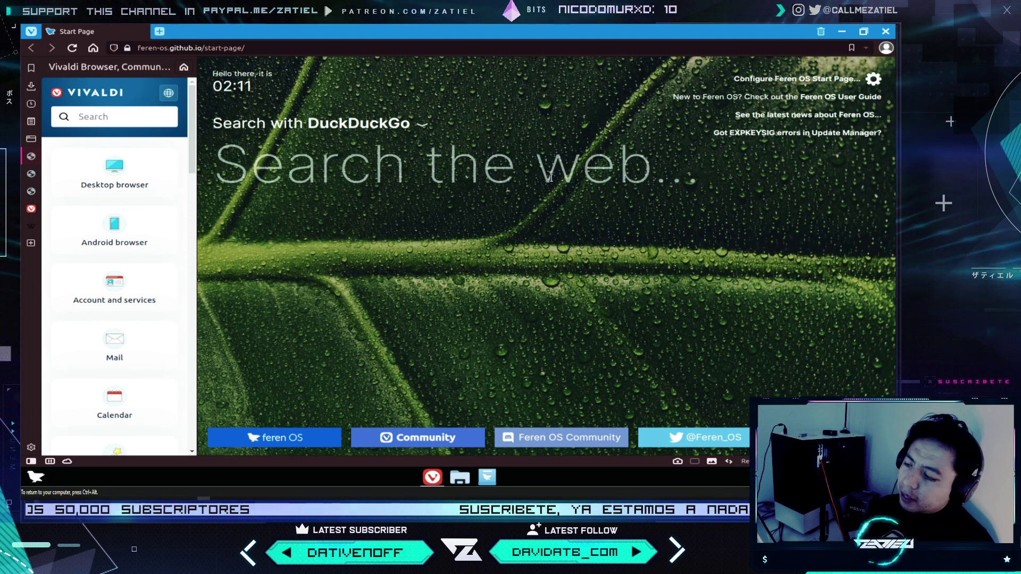
click(881, 32)
Open the Files application, view the file manager's About information, and close both windows
click(36, 476)
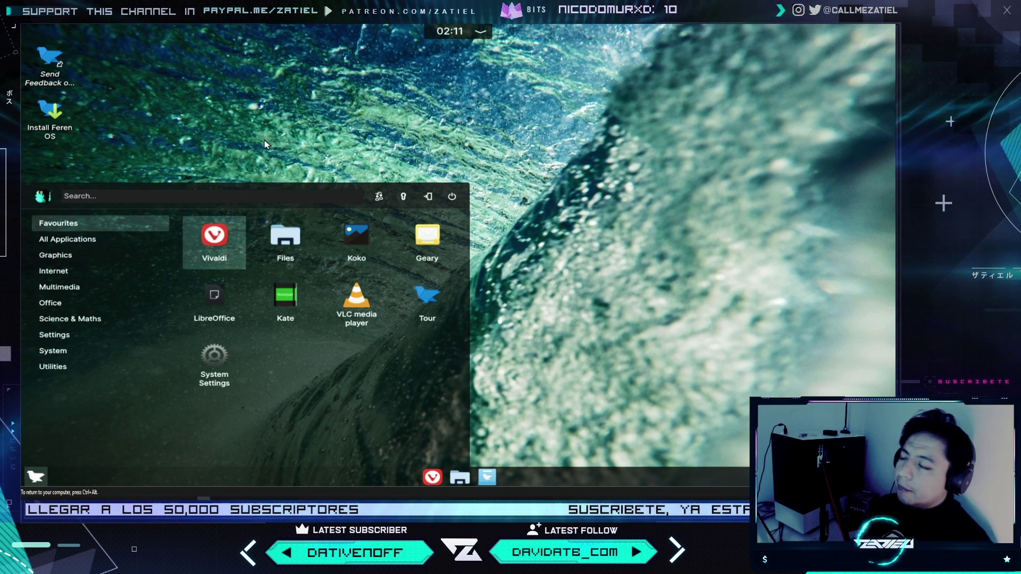
click(274, 231)
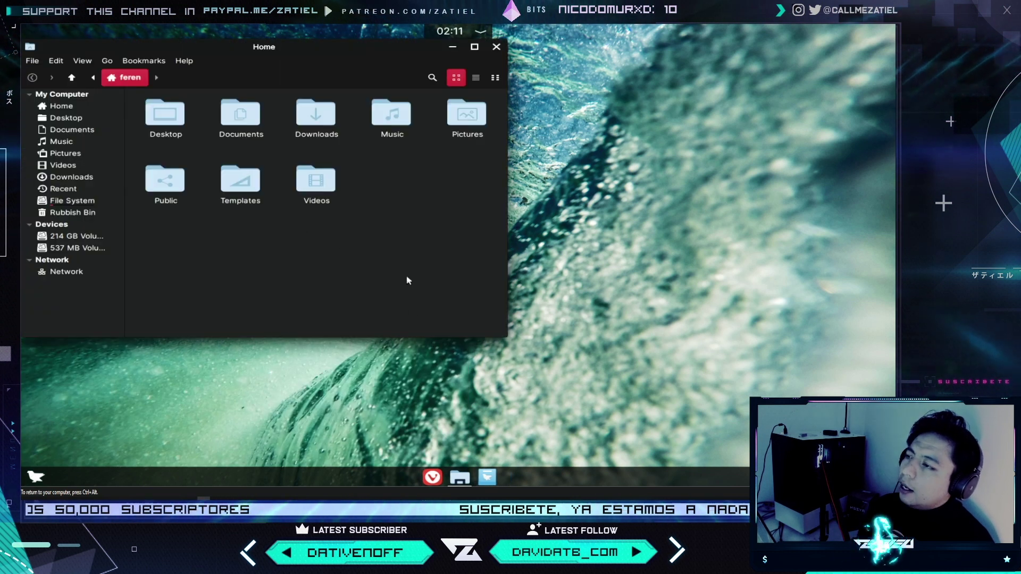
drag(346, 53, 482, 129)
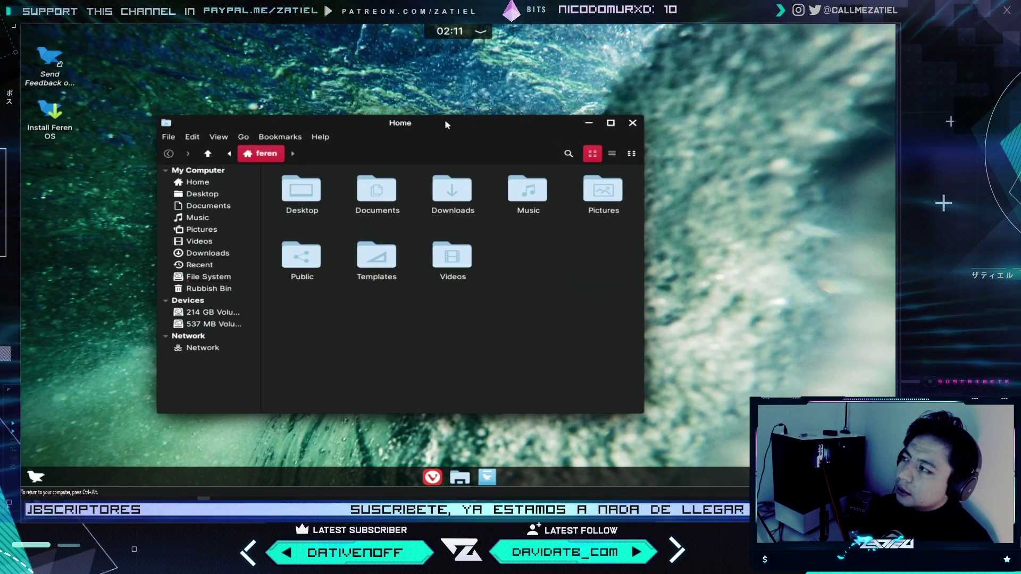
click(321, 137)
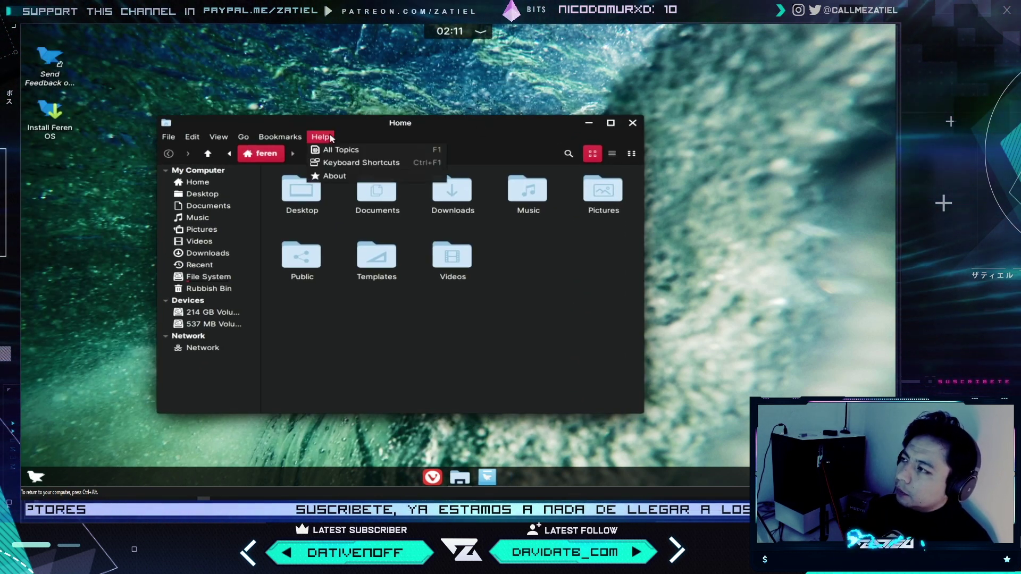
click(348, 176)
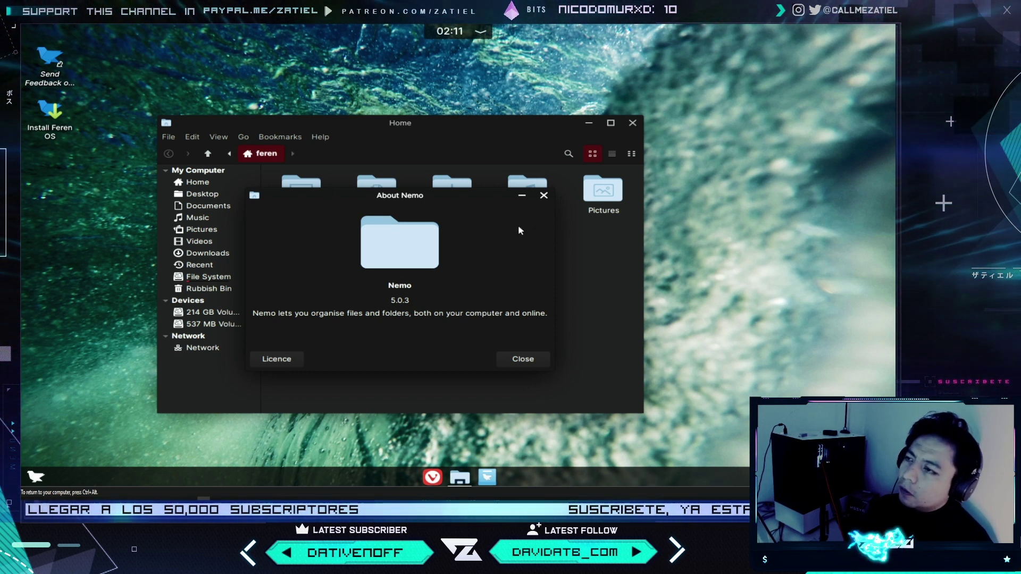
click(544, 196)
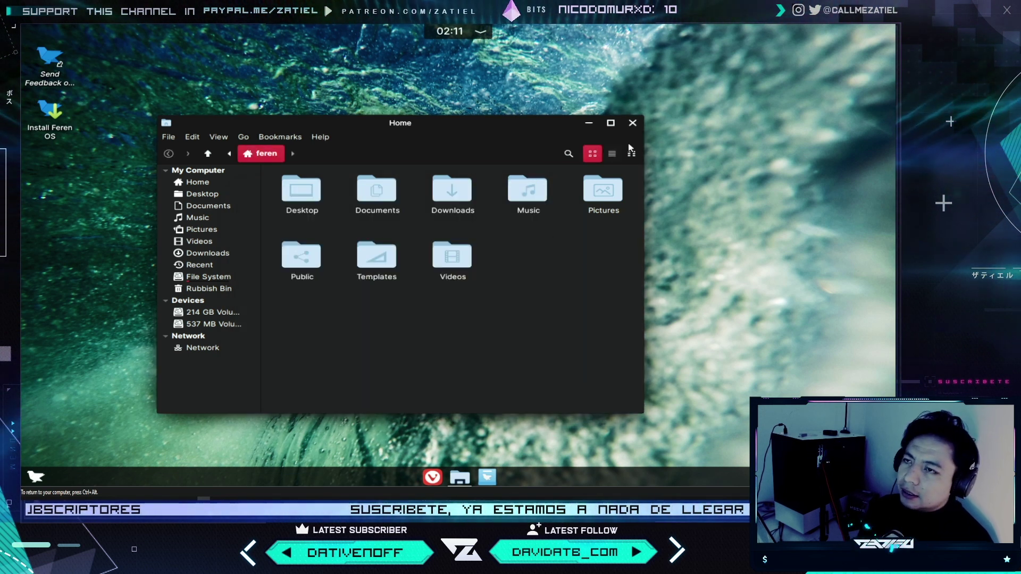
click(632, 123)
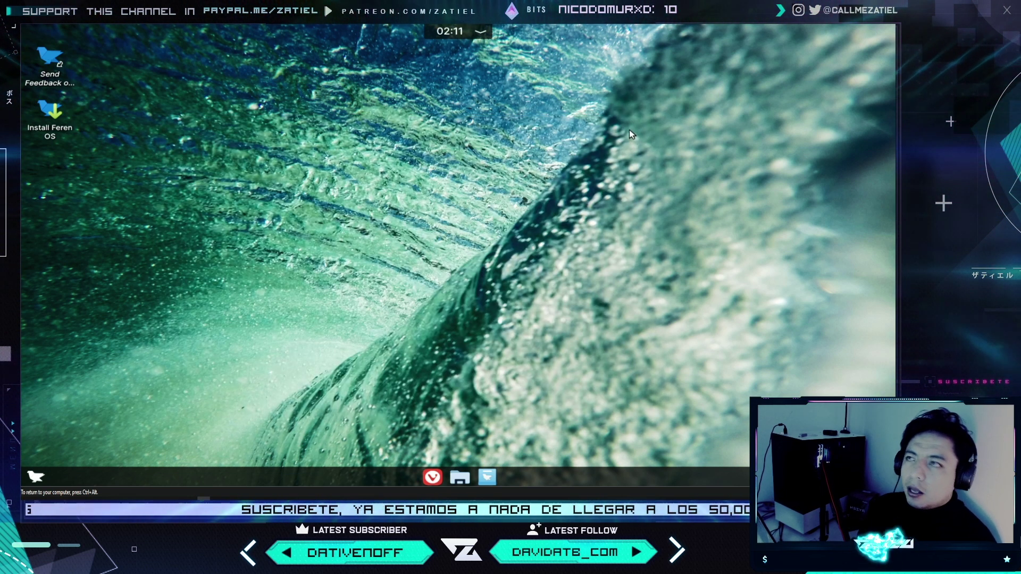
Show the desktop clock's calendar for the current month and dismiss it
key(ctrl+alt)
click(450, 31)
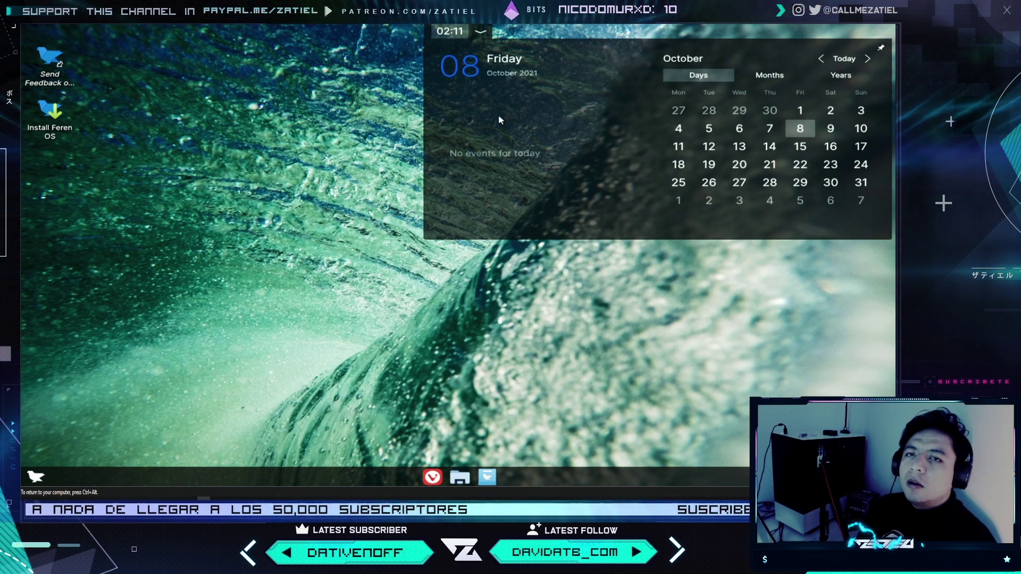
click(552, 312)
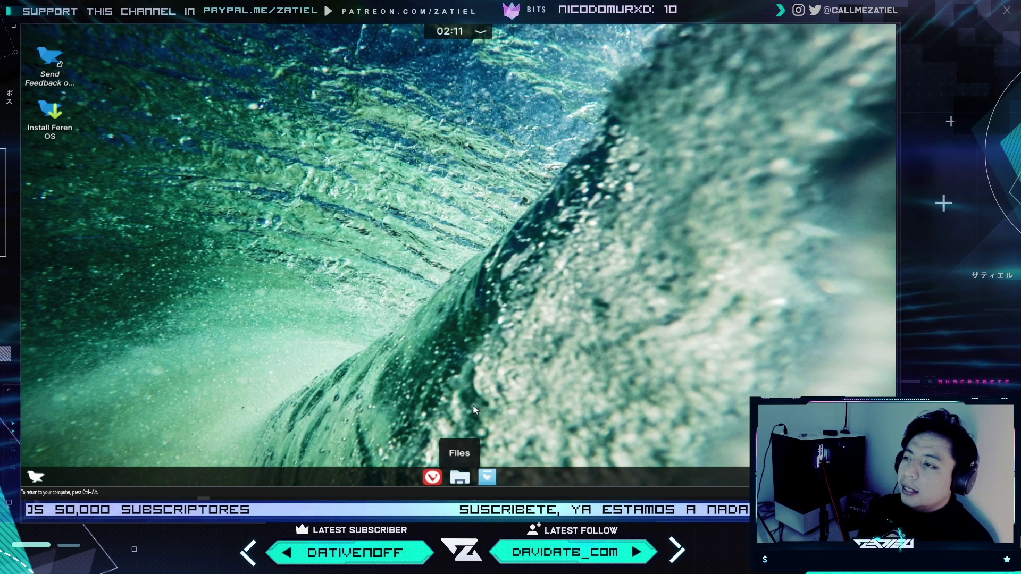
Reopen Files on the Home folder, compare its list, compact and icon views, and close the window
click(463, 477)
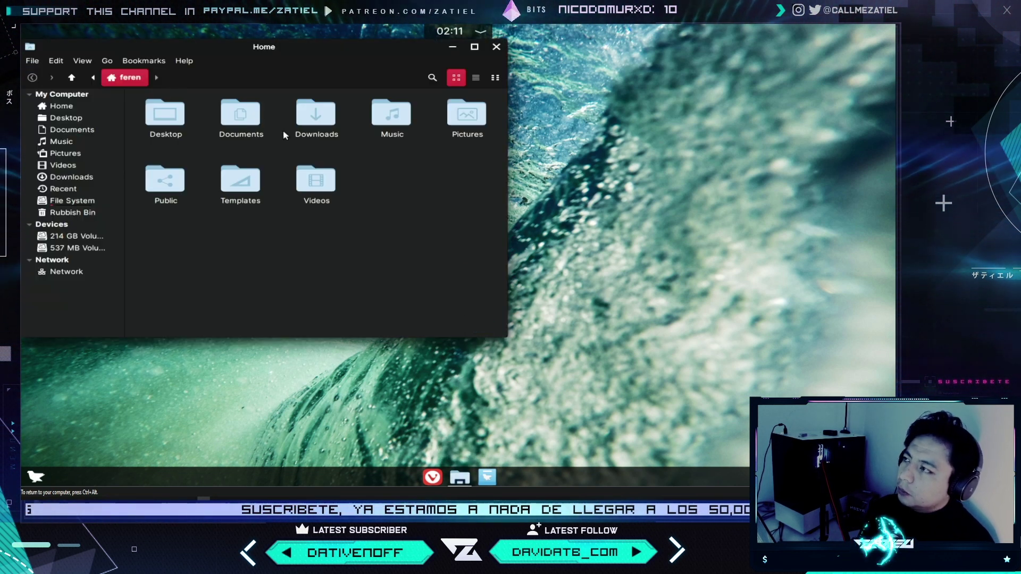
drag(317, 49, 504, 89)
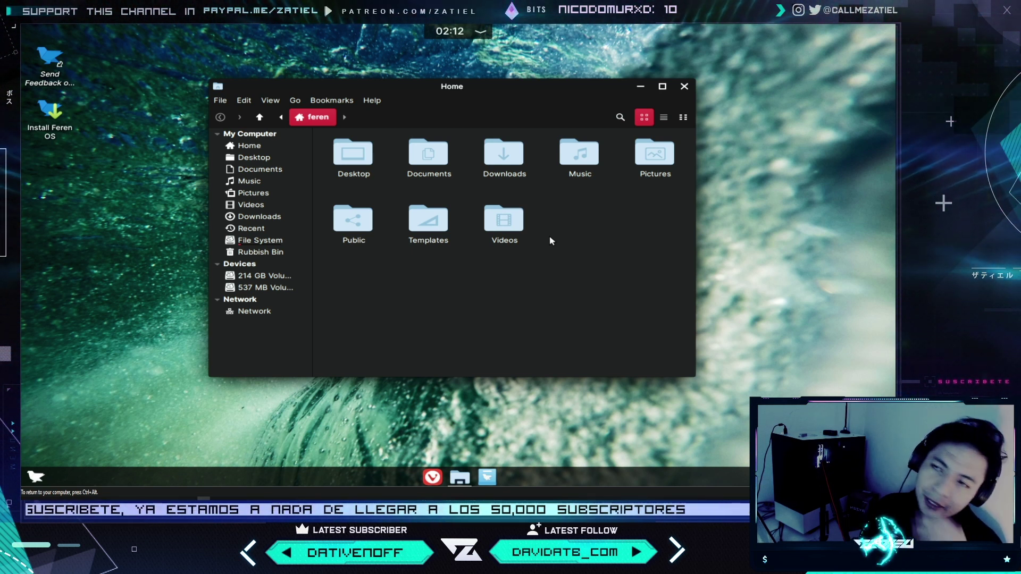
drag(541, 253, 583, 235)
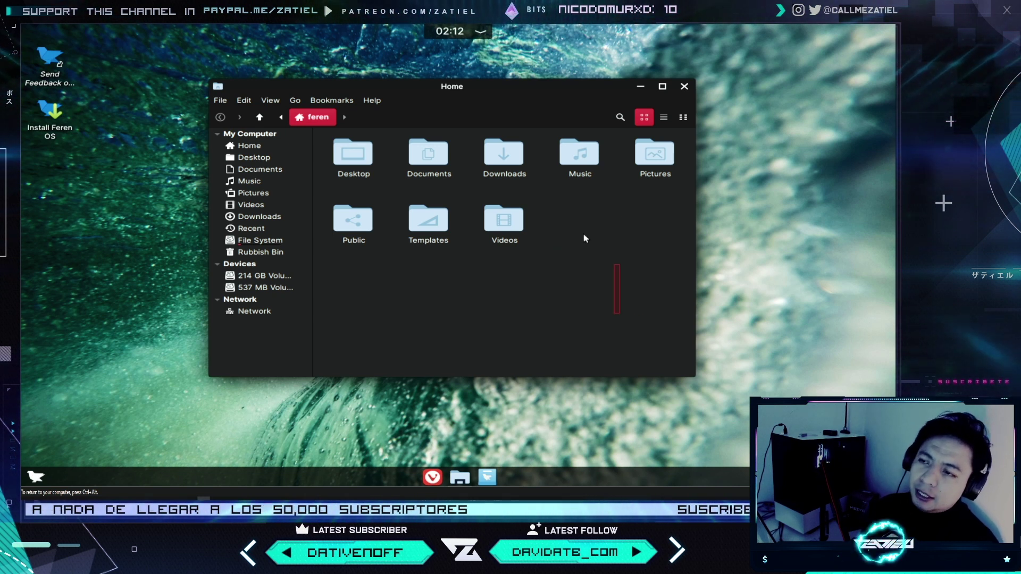
drag(639, 325, 577, 243)
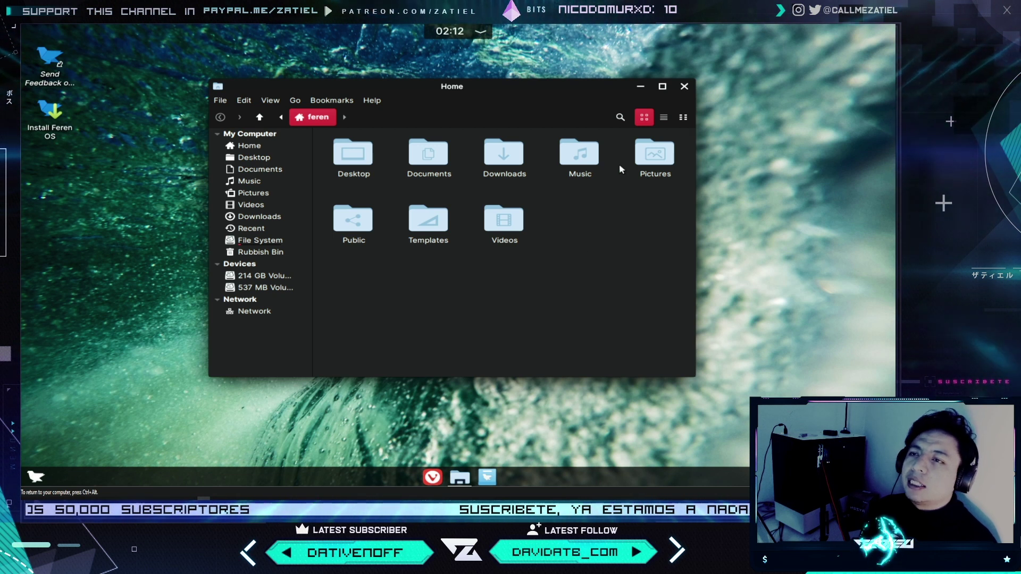
click(663, 117)
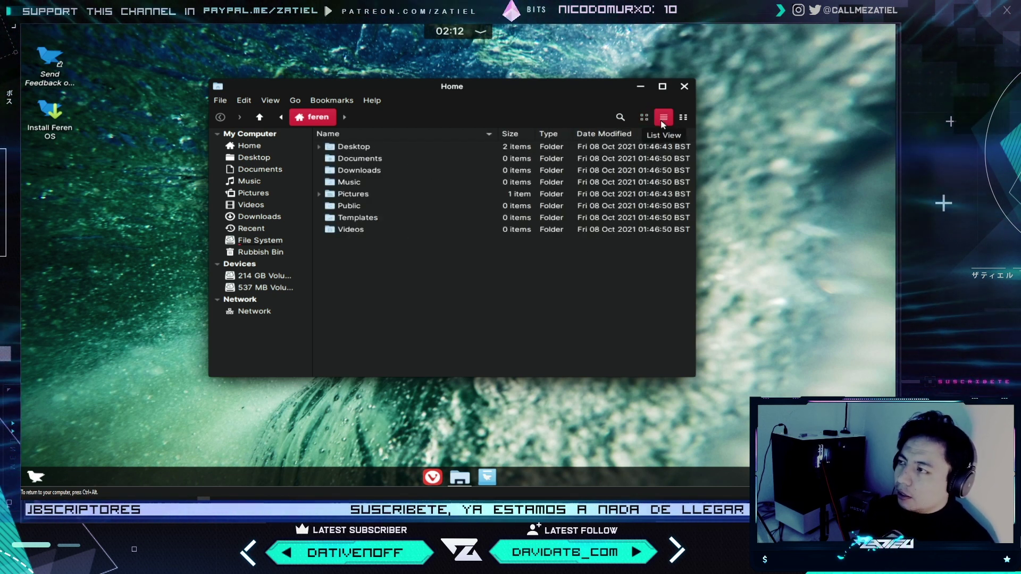
click(685, 118)
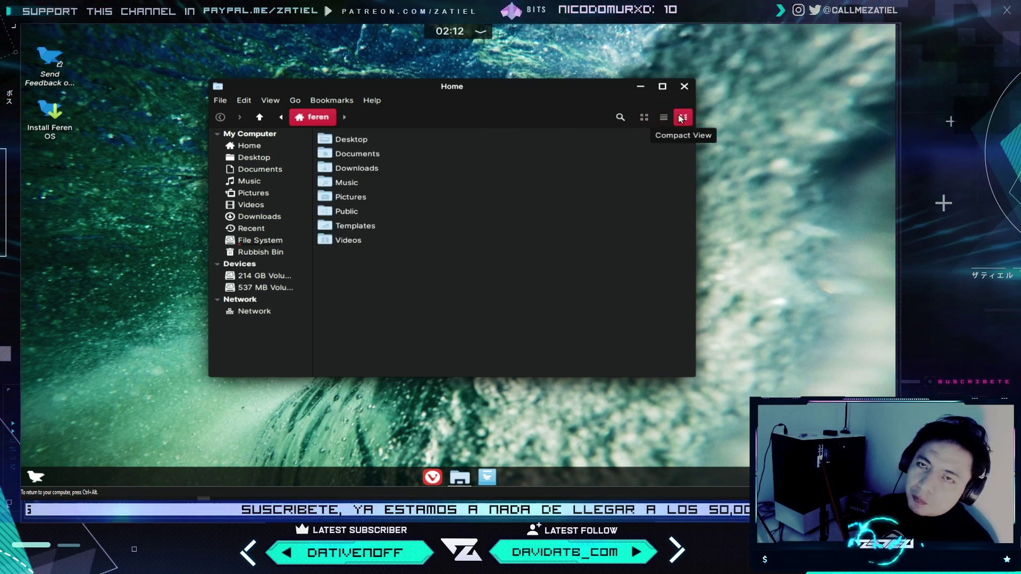
click(645, 118)
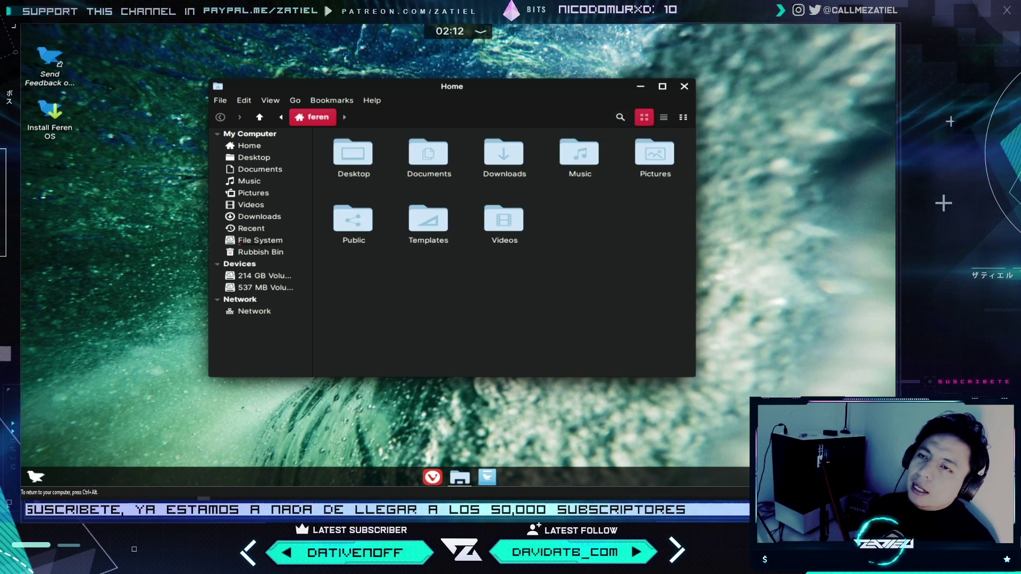
click(685, 86)
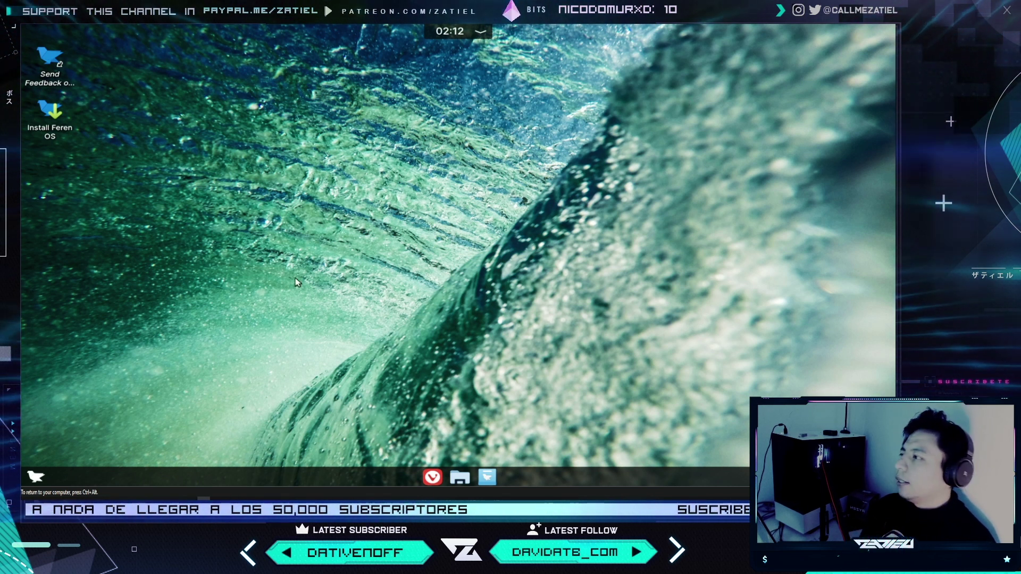
Launch the Koko image viewer, place its window nearer the middle of the desktop, and open the Sample Pictures folder
click(33, 475)
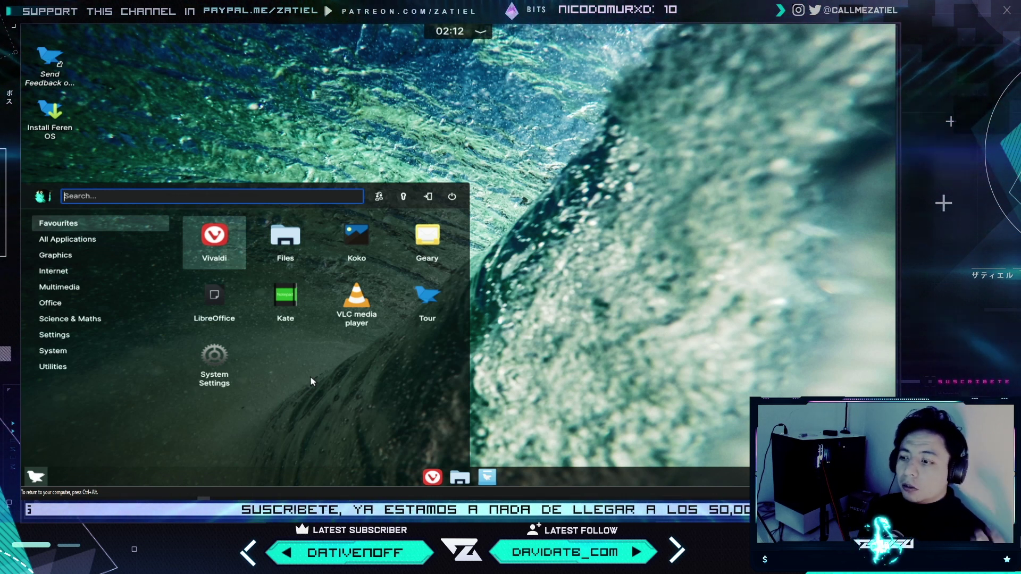
click(356, 237)
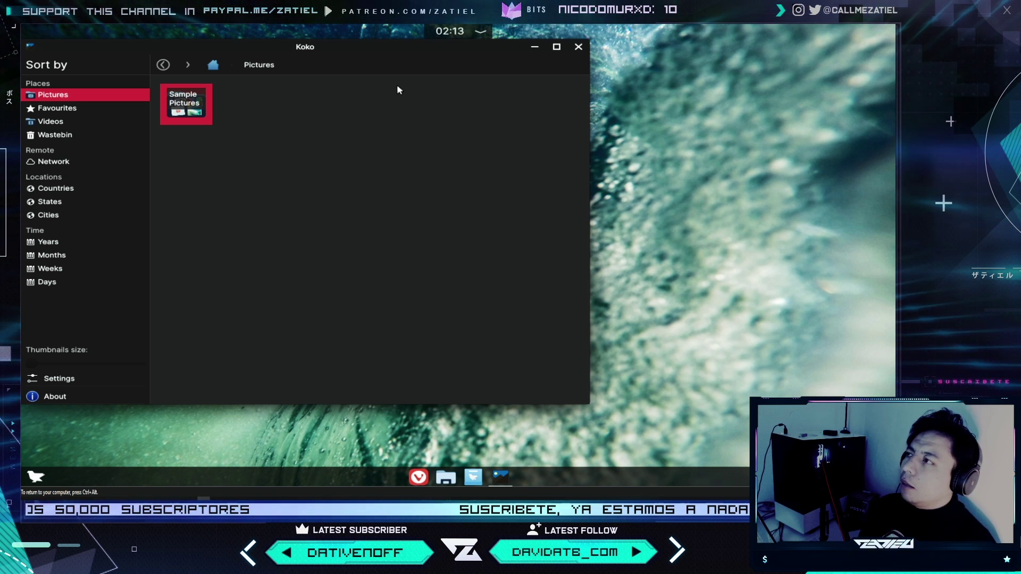
drag(370, 50, 533, 79)
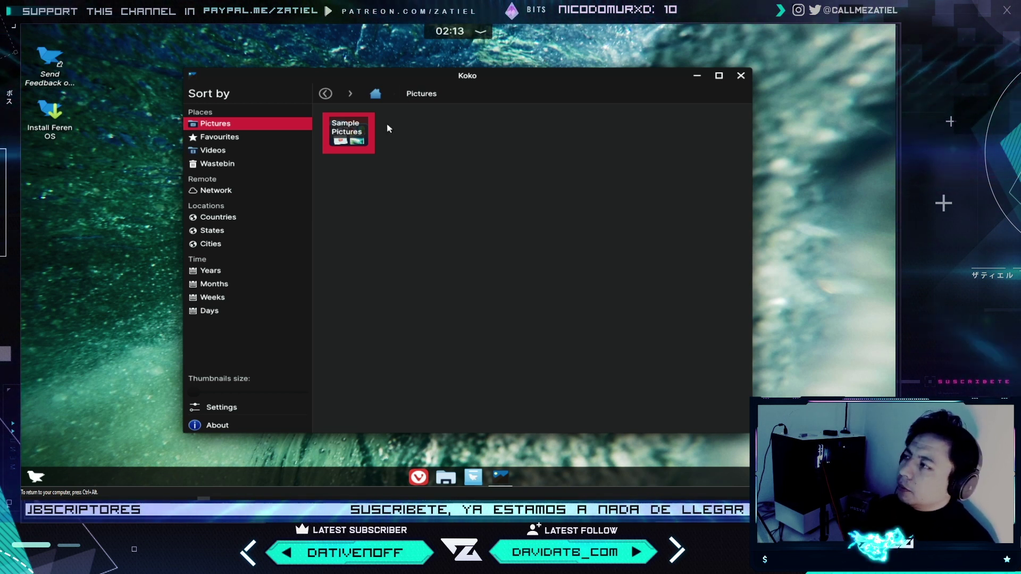
double_click(354, 139)
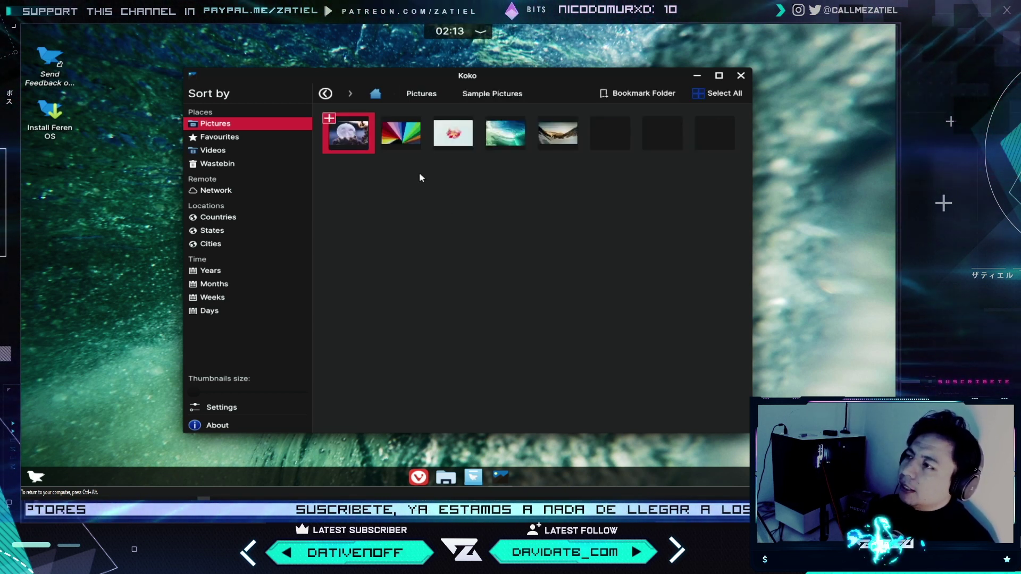
View the sample pictures 2, 6 and 7 (Unsplash).jpg one by one, mark picture 6 as selected, and close Koko
double_click(405, 140)
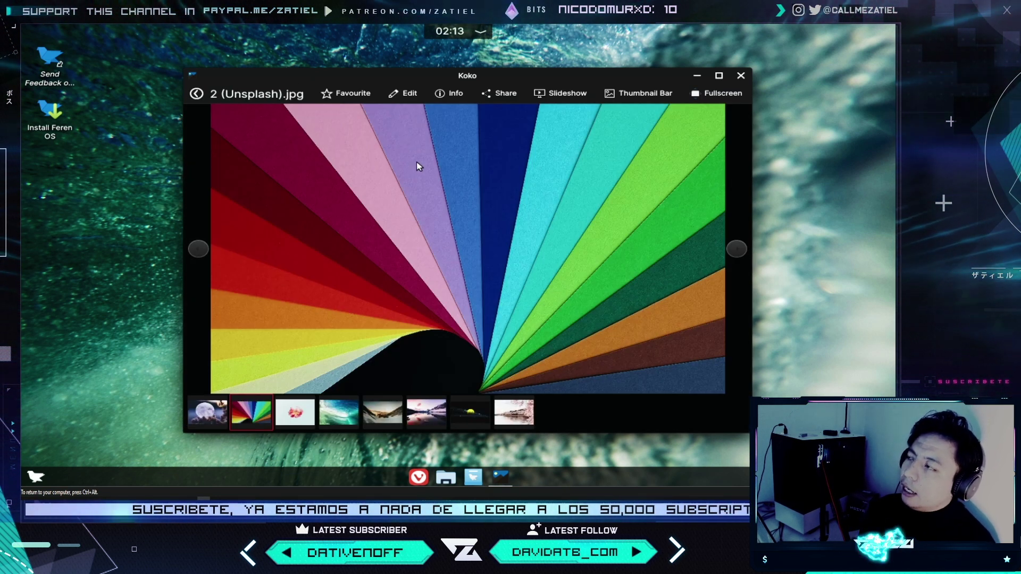
click(196, 94)
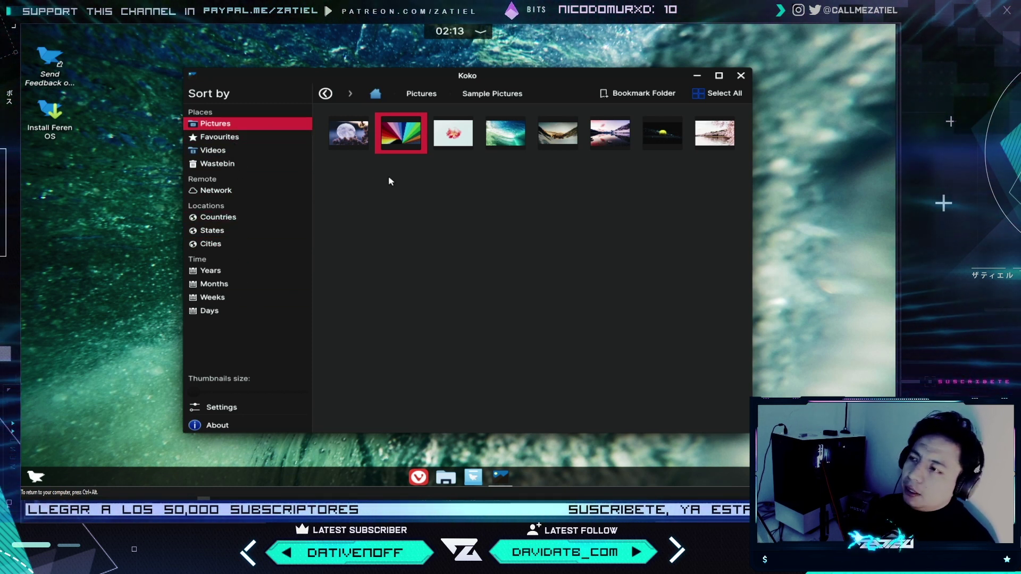
click(606, 135)
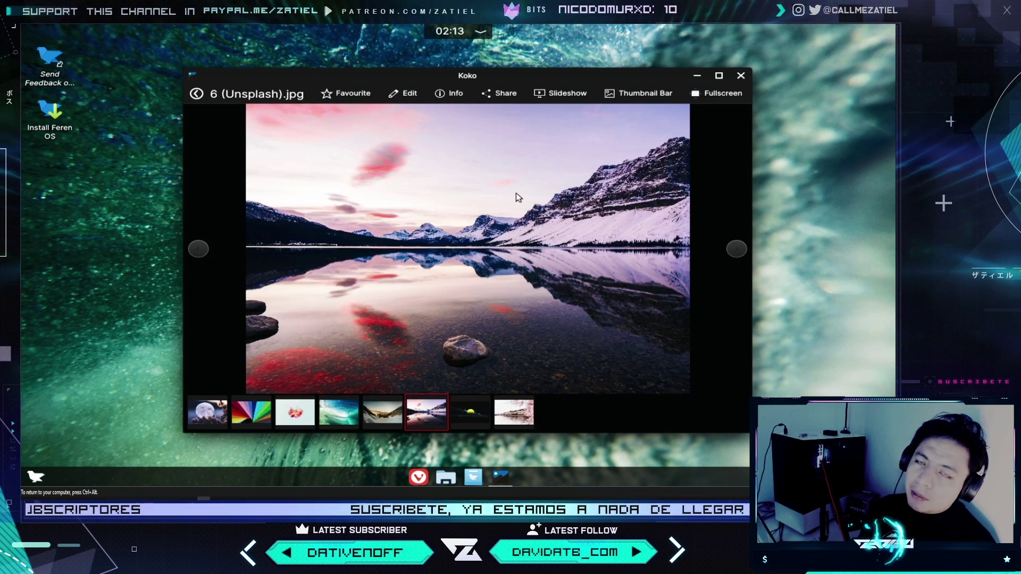
click(201, 96)
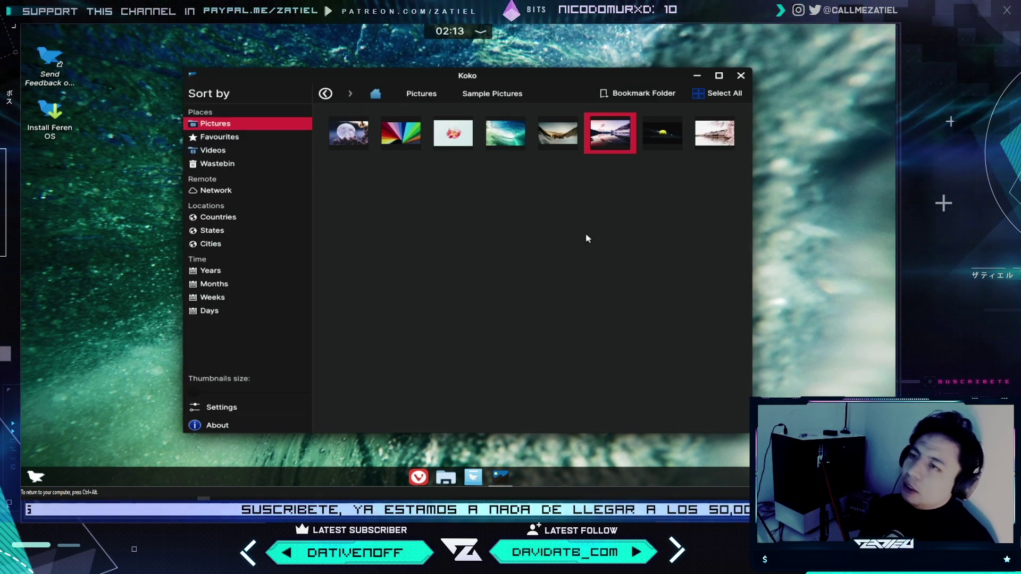
click(652, 135)
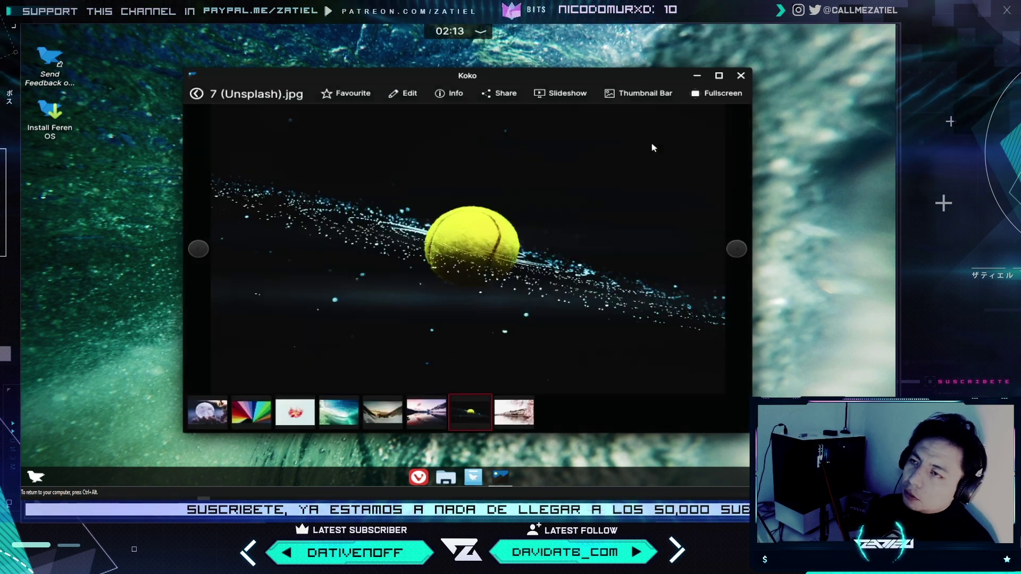
click(196, 94)
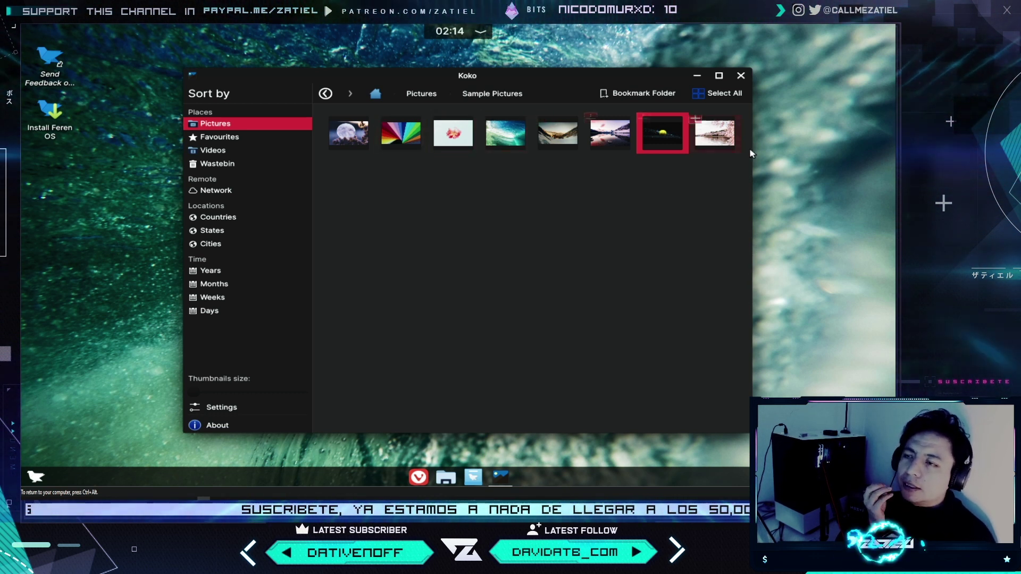
click(594, 120)
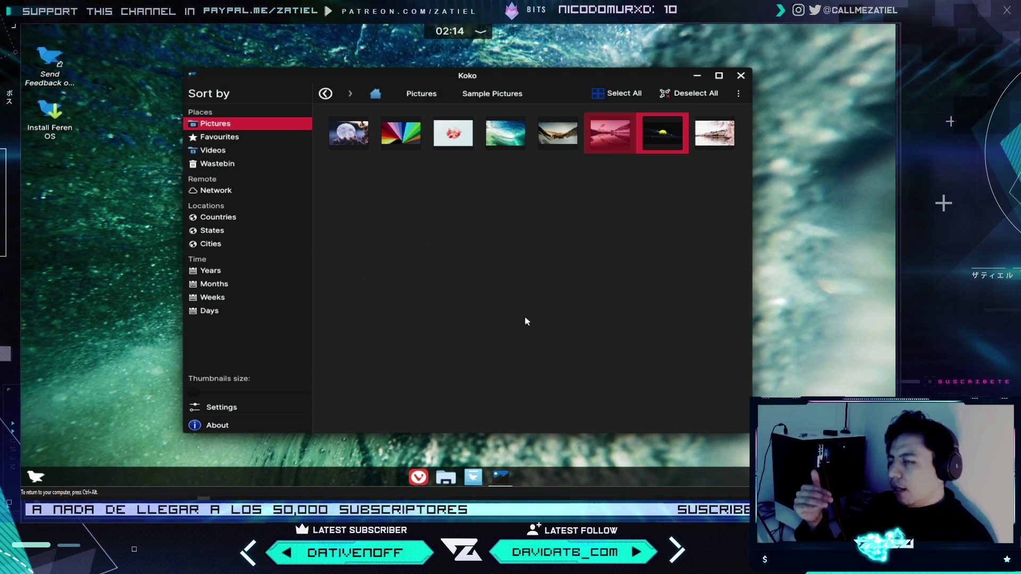
click(740, 76)
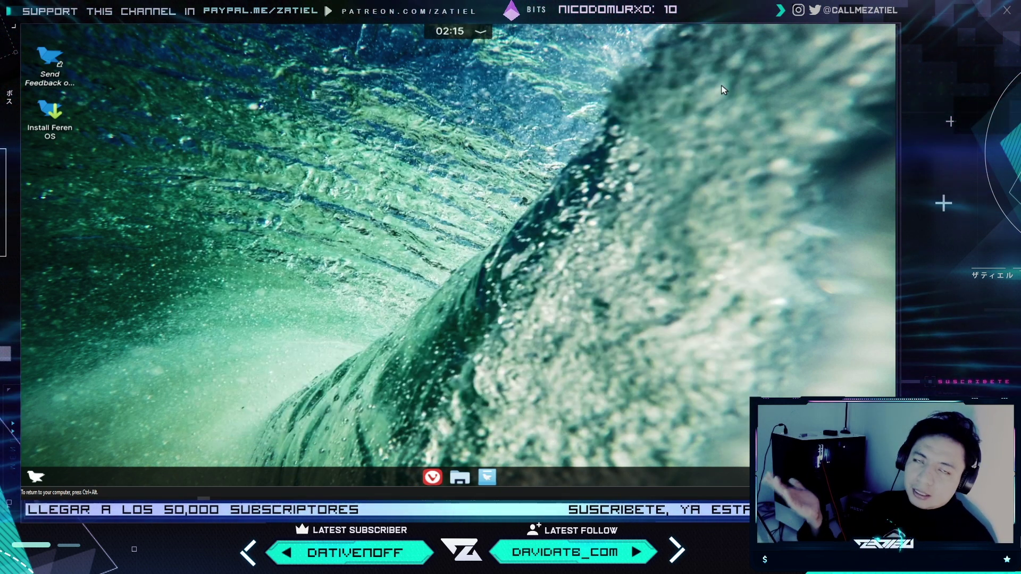
Open the Geary mail client to view its e-mail provider choices, and close it without adding an account
click(35, 476)
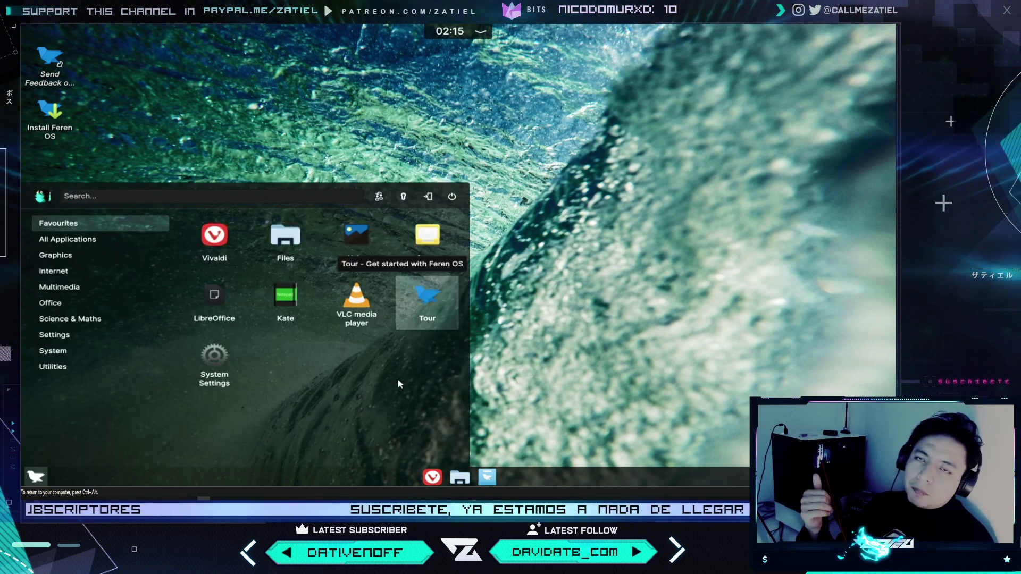
click(430, 242)
click(659, 137)
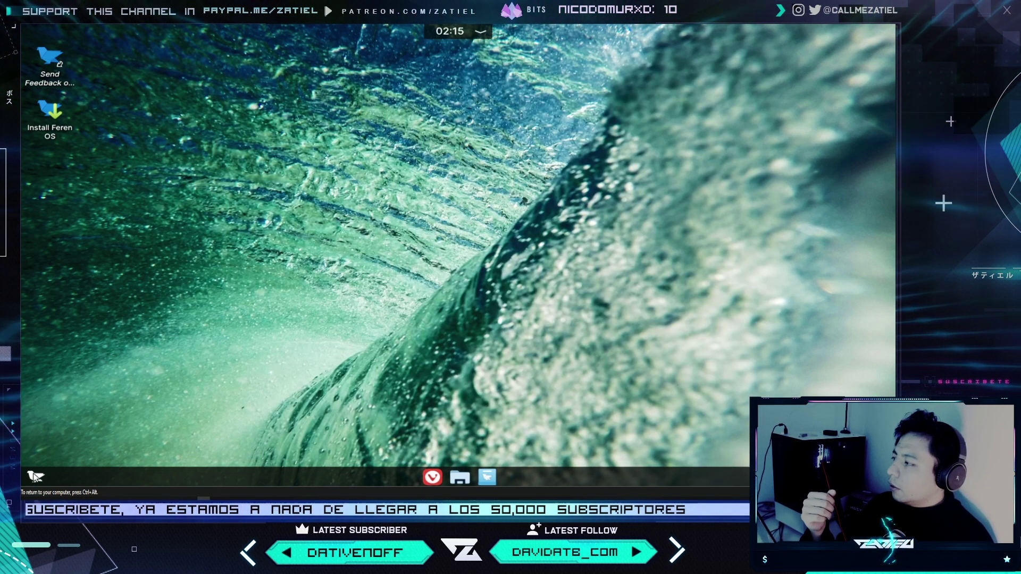
click(35, 477)
click(428, 239)
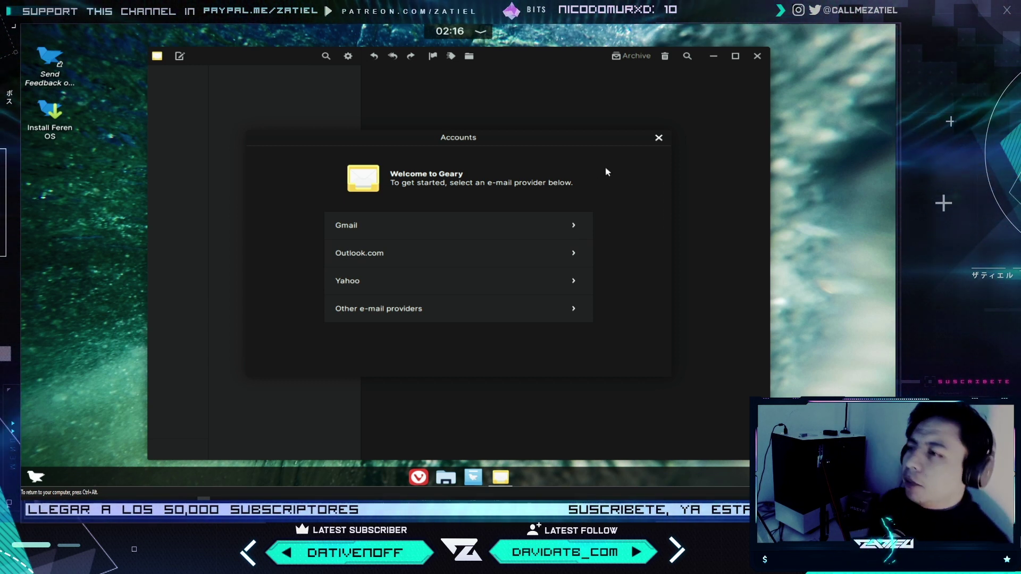
click(659, 138)
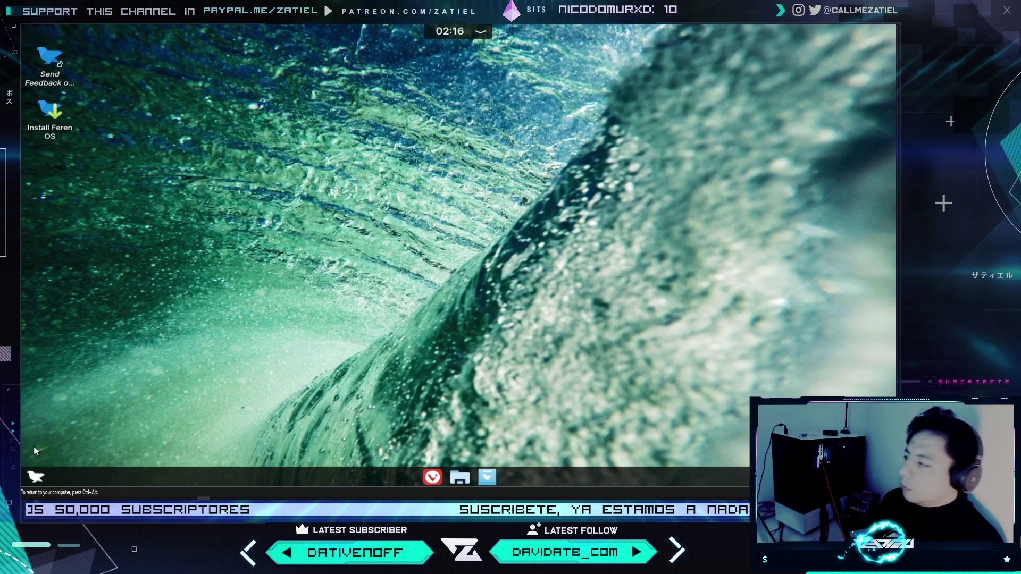
click(32, 479)
click(426, 232)
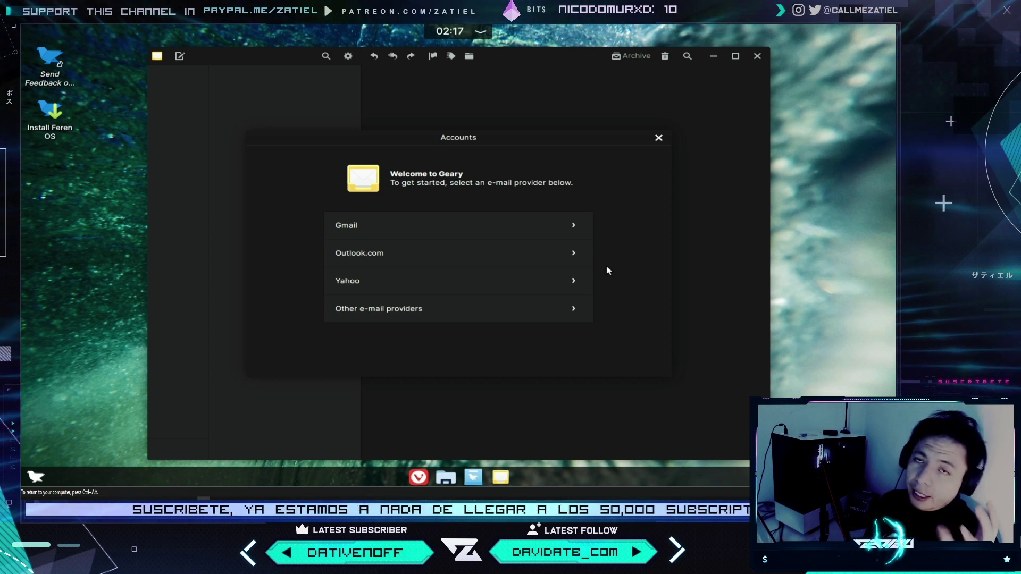
click(658, 138)
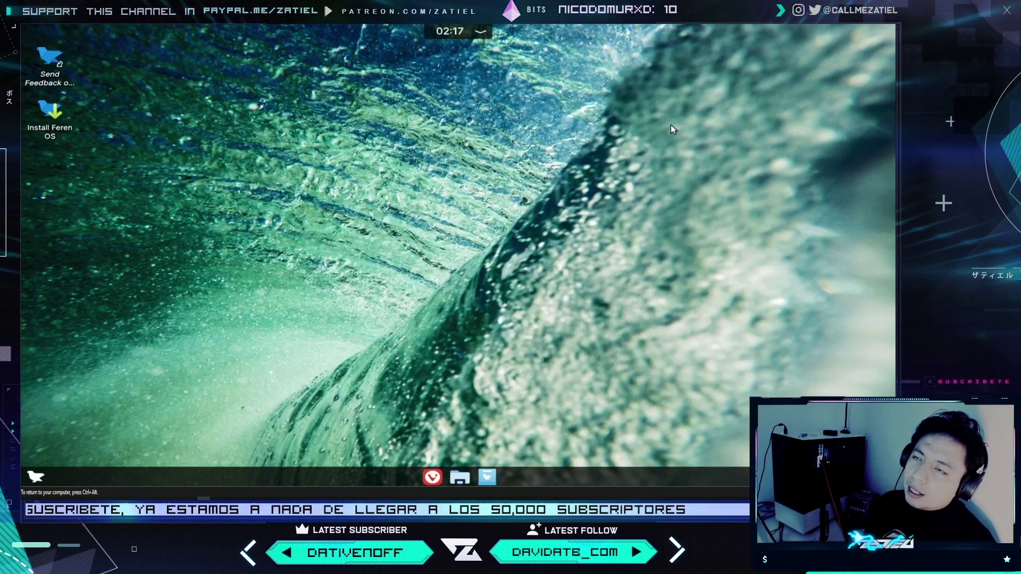
Open LibreOffice, create a blank Writer document, maximise its window to look it over, and close it
click(36, 477)
click(238, 292)
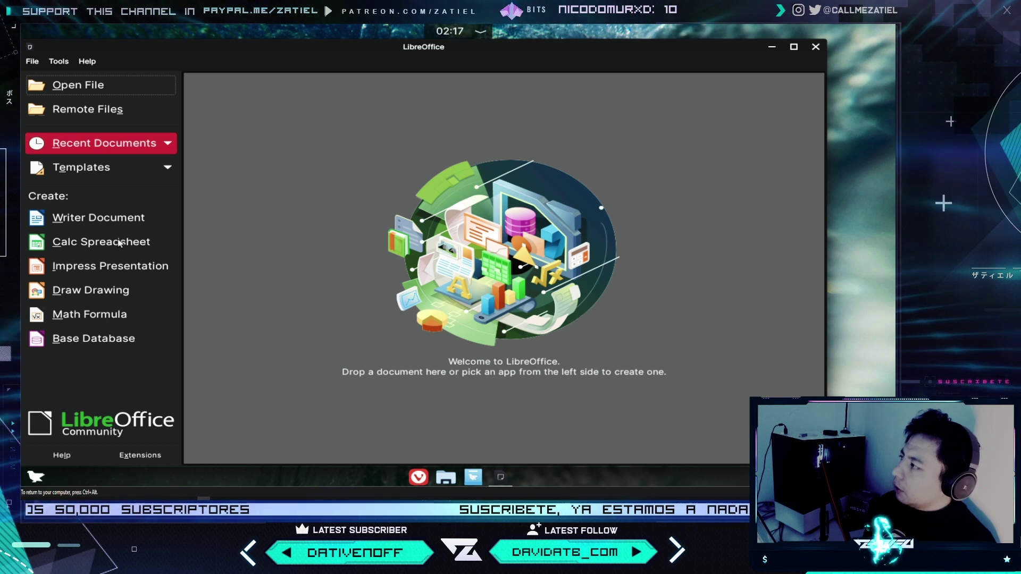
click(114, 218)
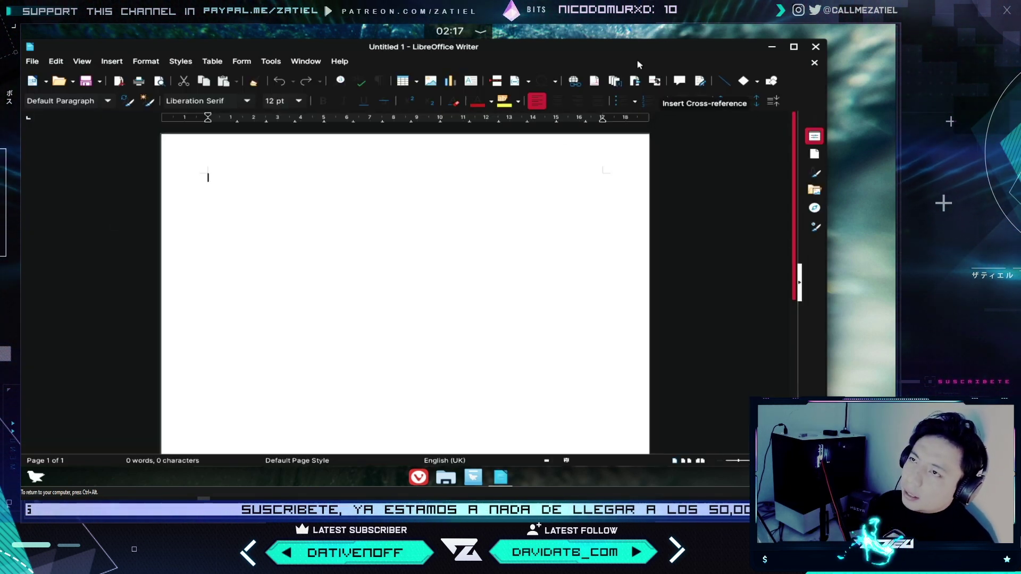
double_click(628, 47)
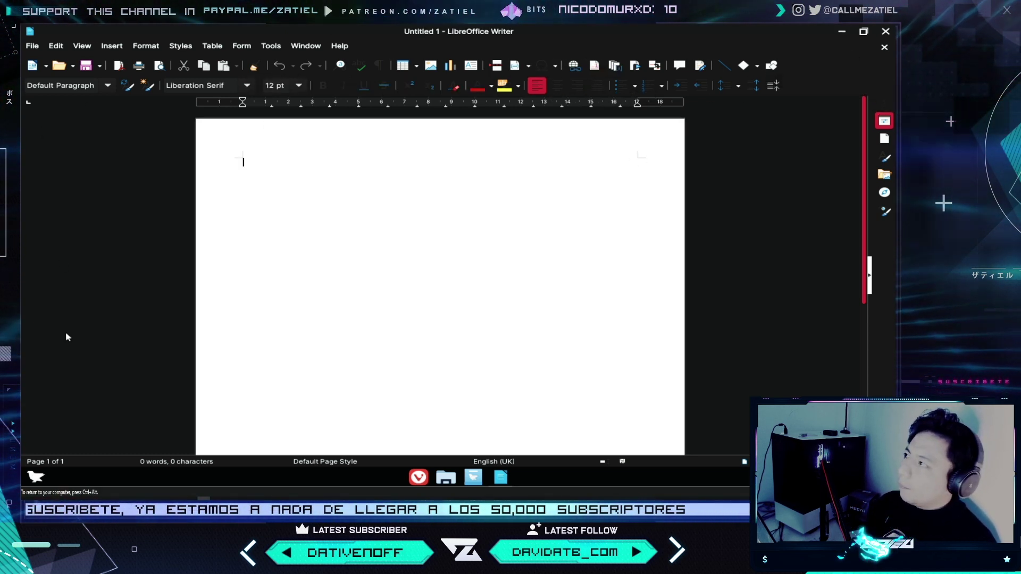
click(885, 31)
Reopen the LibreOffice start window, start a new Calc spreadsheet, and close it
click(38, 473)
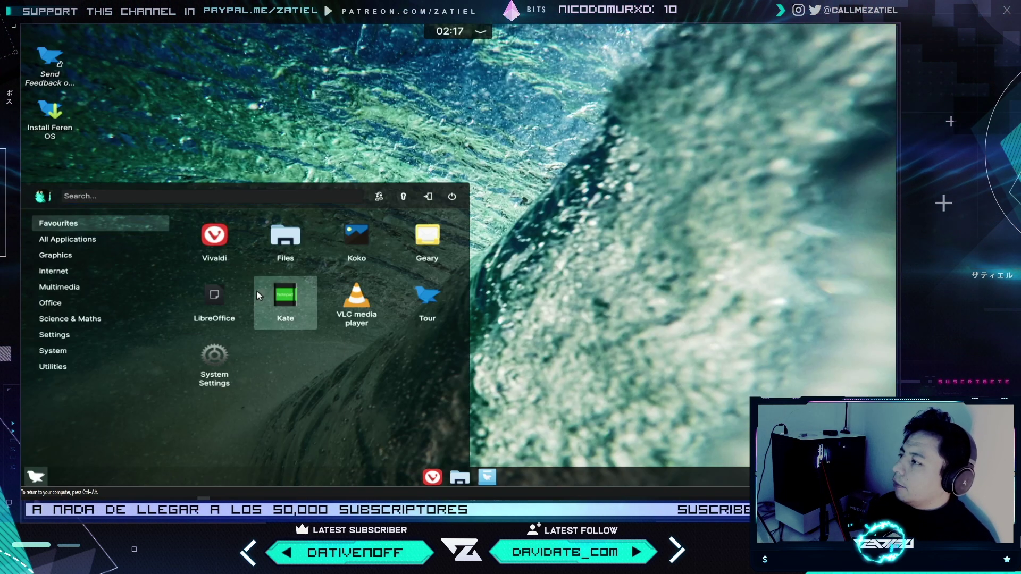
click(228, 295)
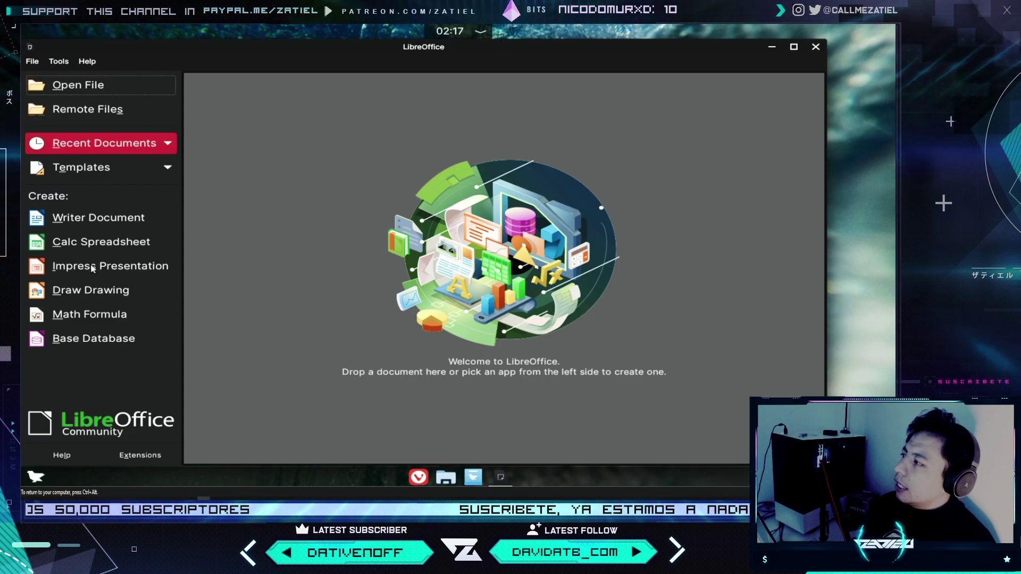
click(116, 249)
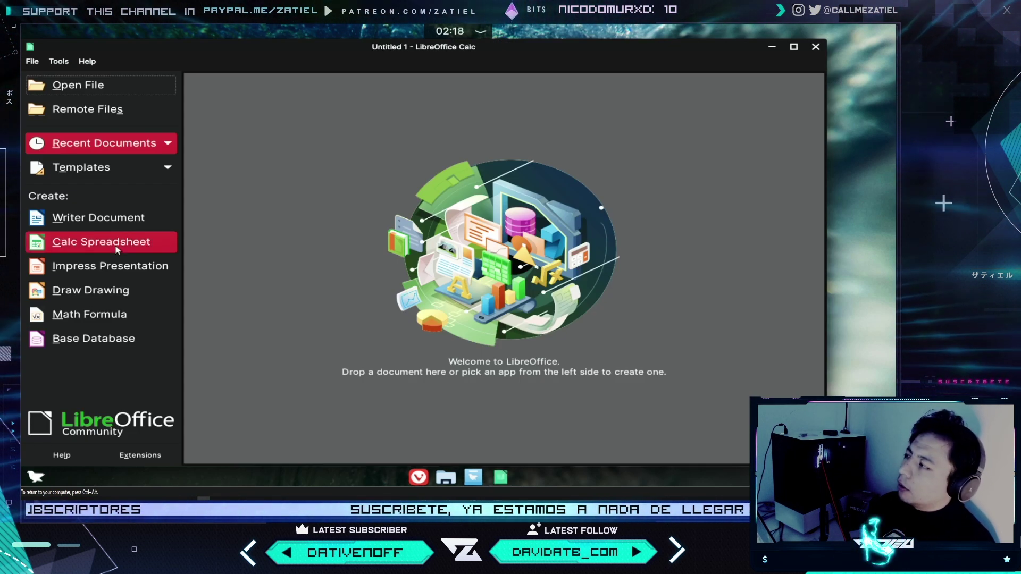
click(816, 47)
Search the system launcher for "libre", open LibreOffice Math Formula Editor from the matching applications, and close it after a look
key(alt+space)
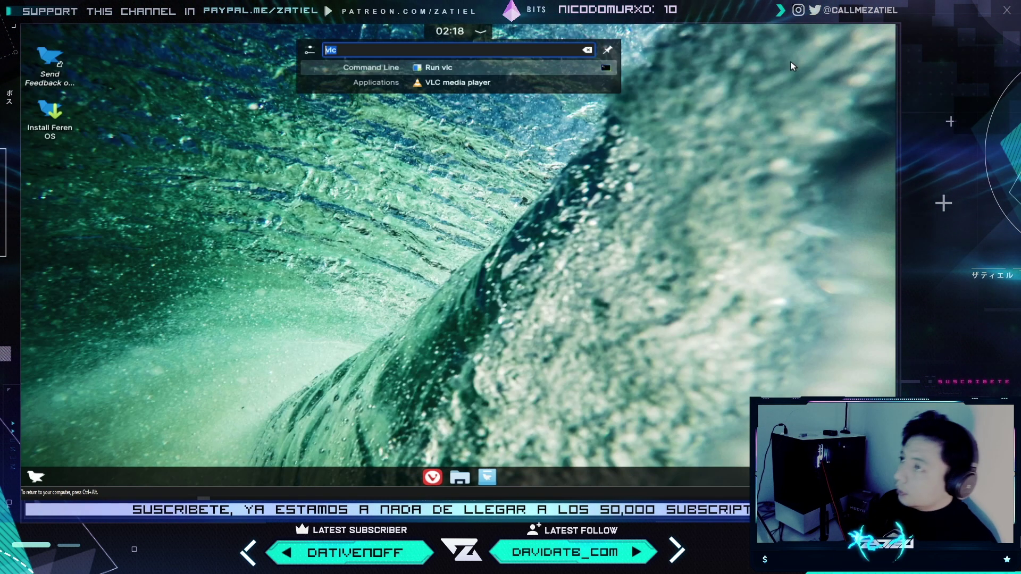
text(lib)
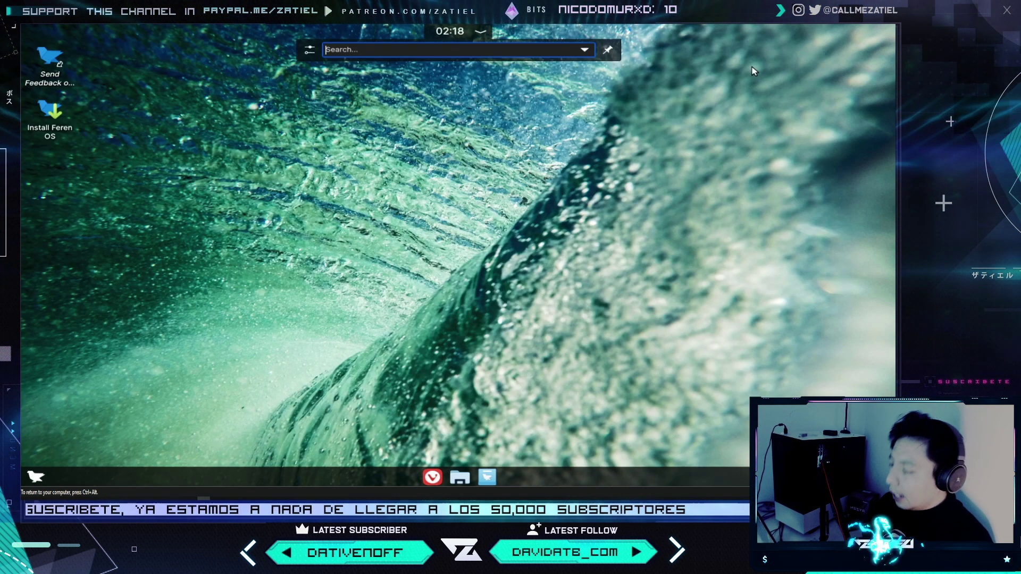
key(Down)
key(Down)
key(Down)
key(Down)
key(Down)
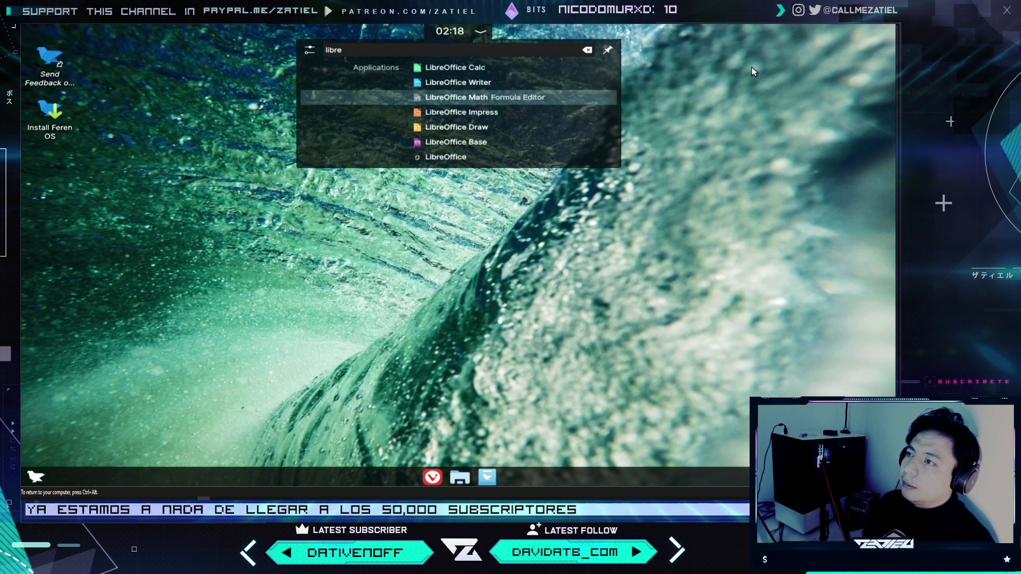
key(Up)
key(Up)
key(Up)
key(Return)
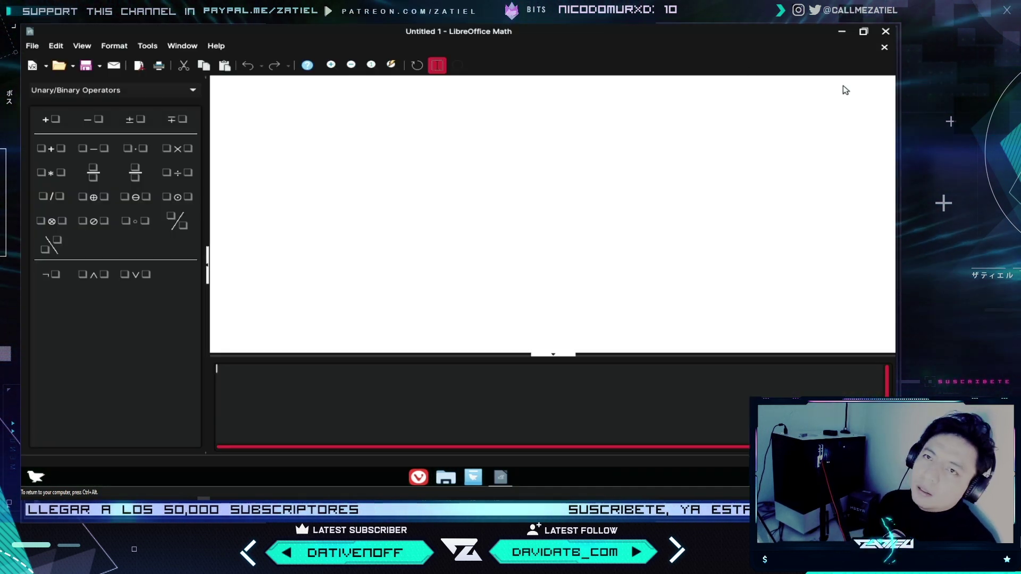
click(886, 32)
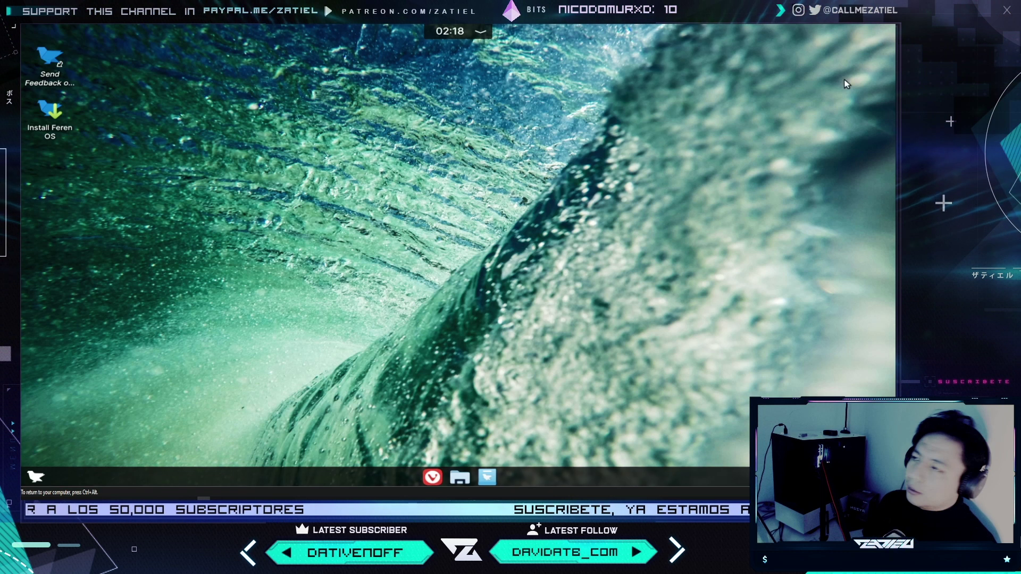
Launch the Kate text editor, place its window nearer the middle of the desktop, and close it
click(36, 476)
click(301, 297)
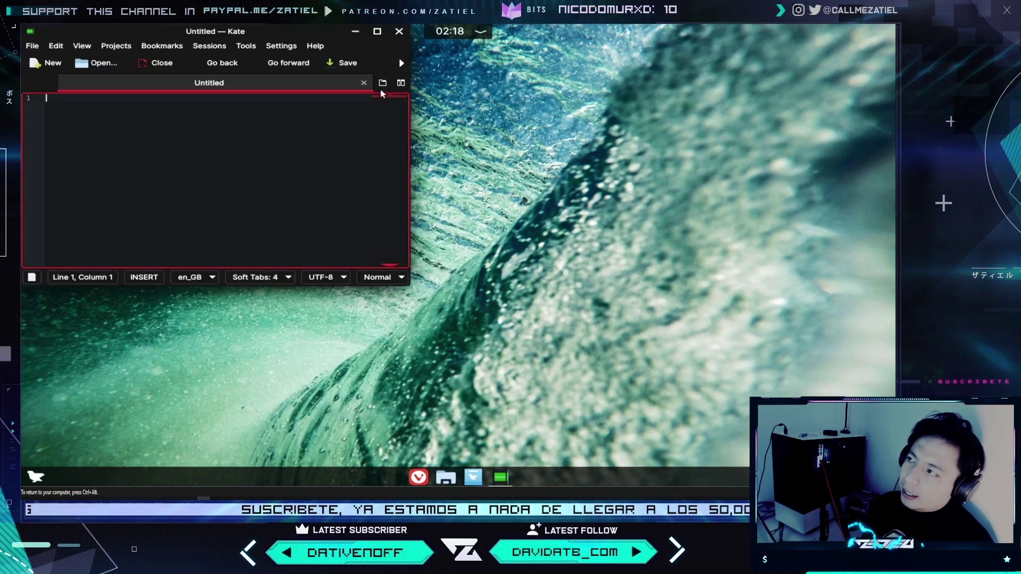
drag(338, 33, 580, 118)
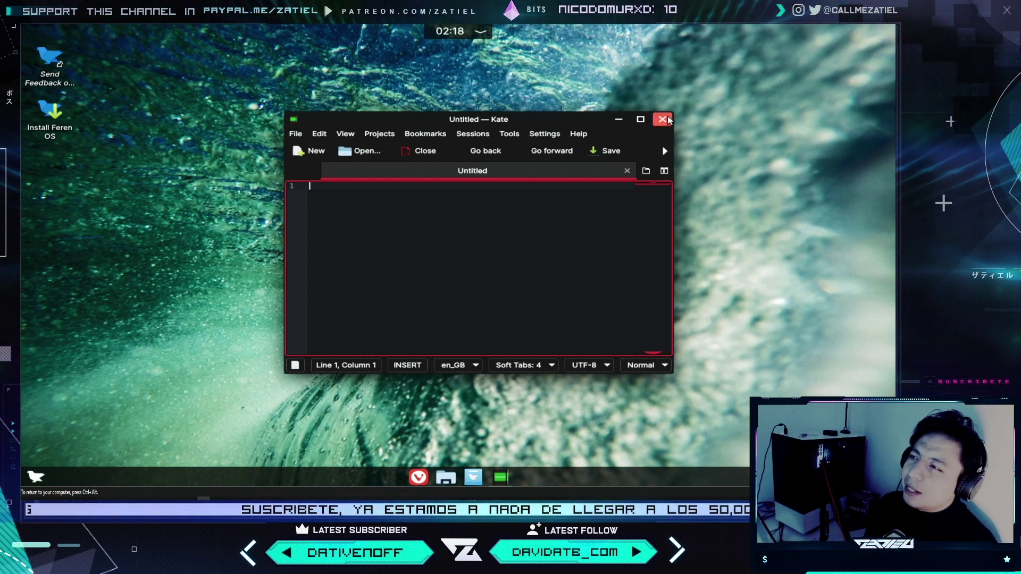
click(663, 120)
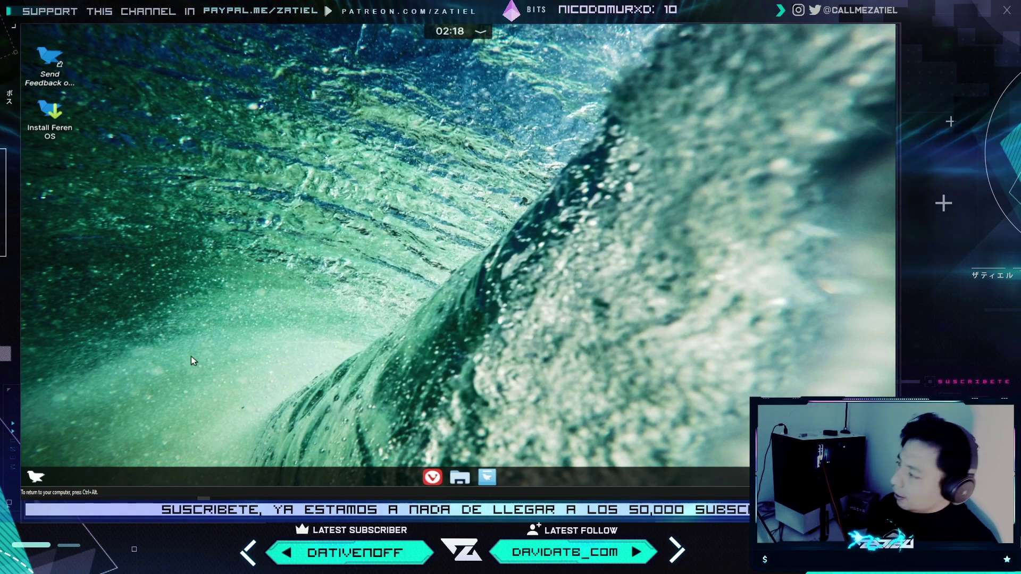
Launch VLC media player, look over its empty player window, and close it
click(37, 477)
click(377, 305)
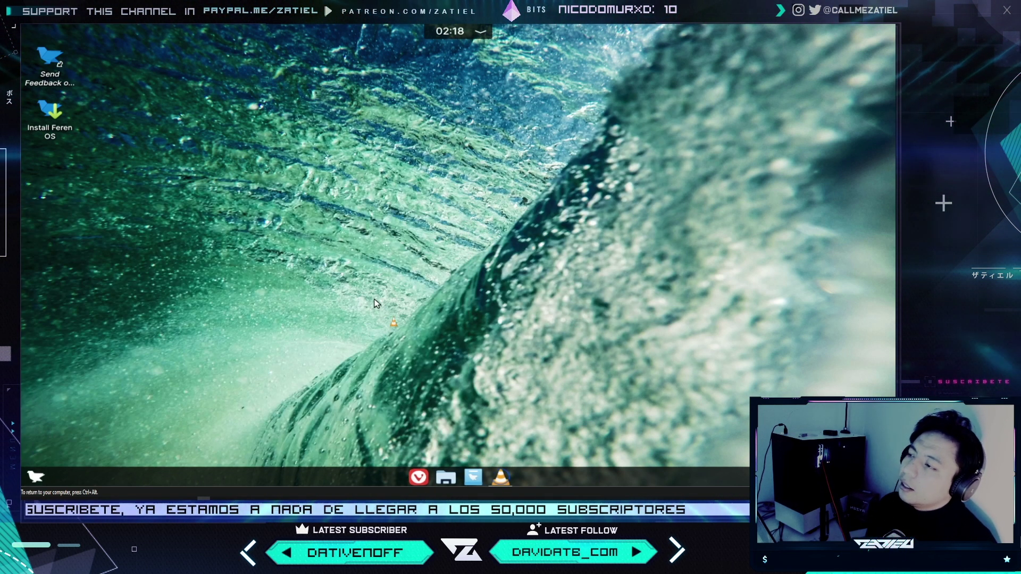
click(554, 337)
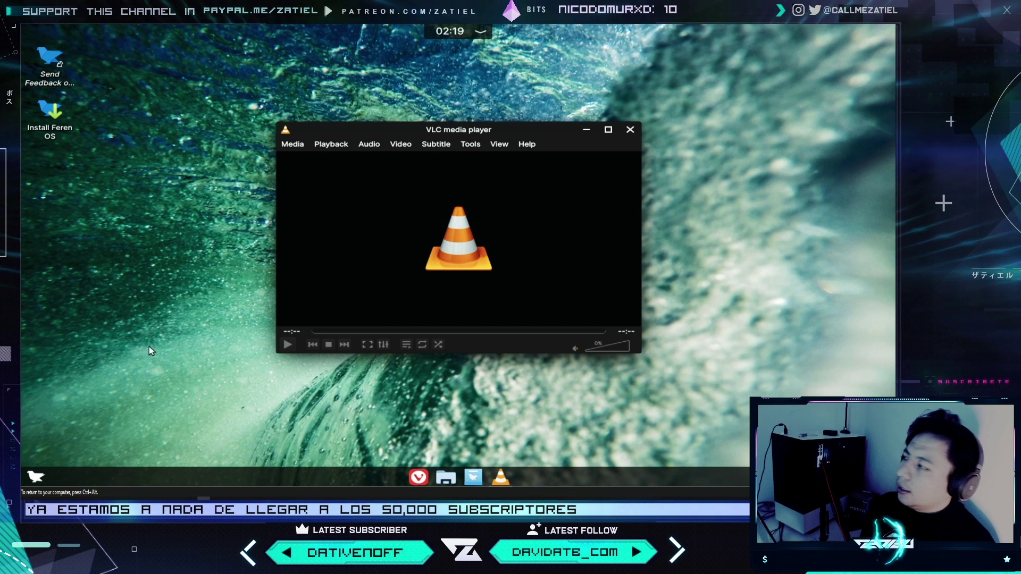
click(35, 477)
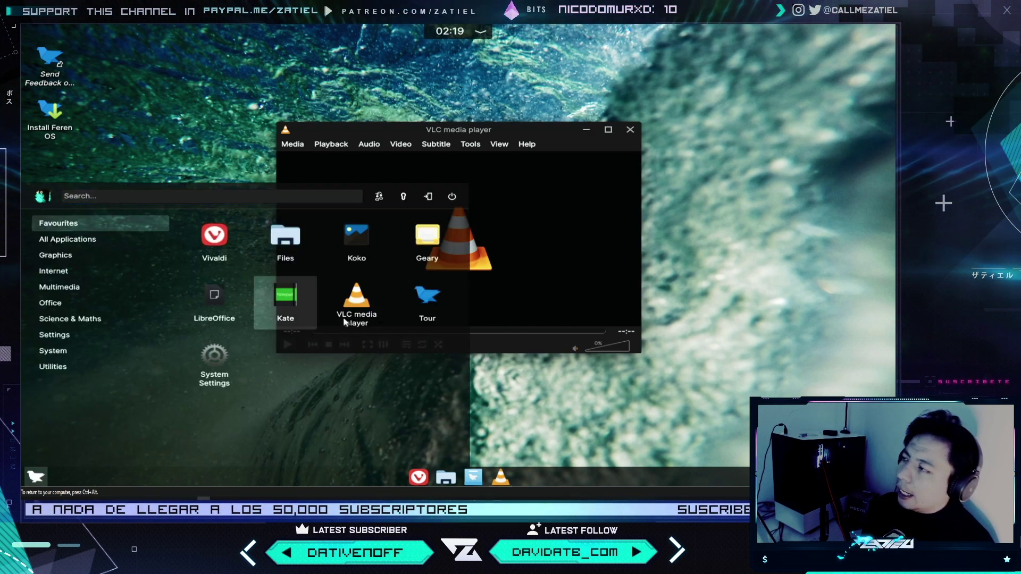
click(570, 238)
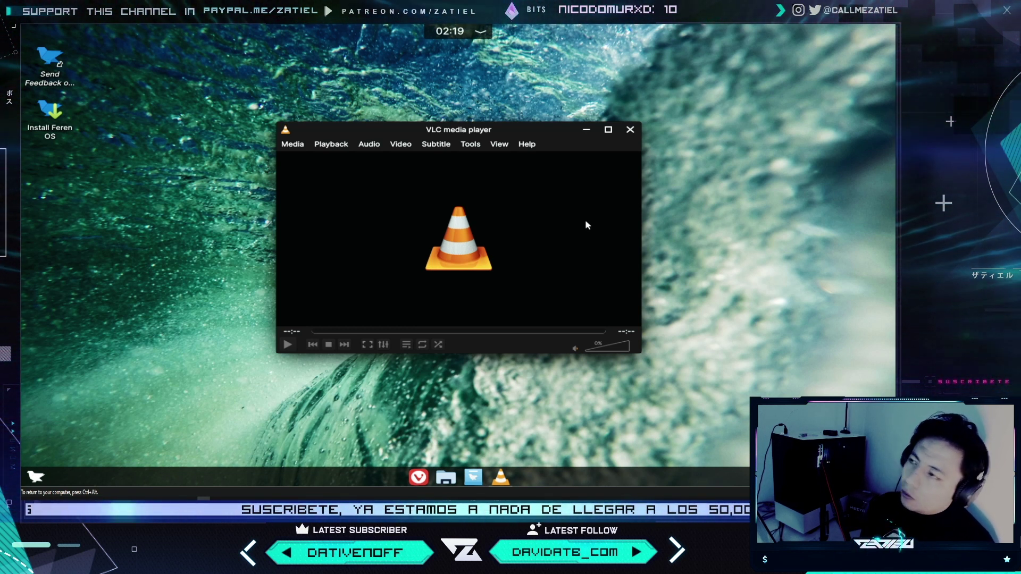
click(629, 131)
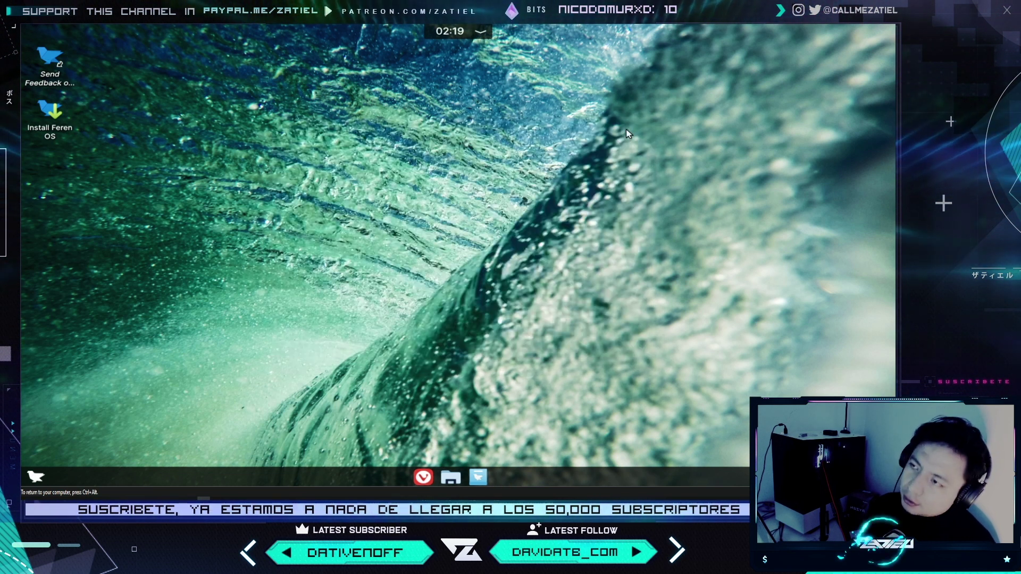
Examine the full list of installed applications in the application launcher down to its end
click(35, 476)
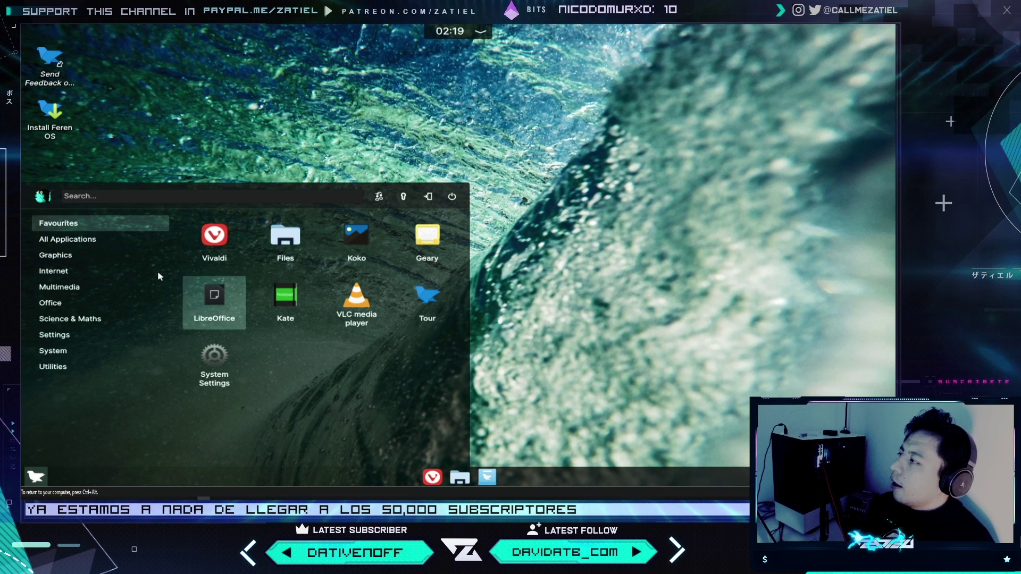
click(103, 239)
scroll(345, 287, down, 2)
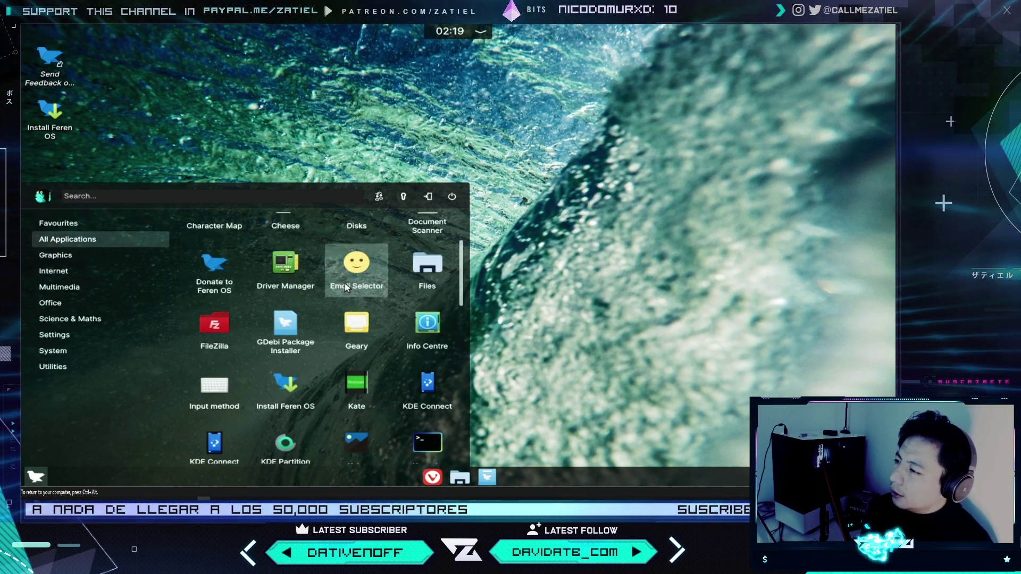
scroll(345, 287, down, 15)
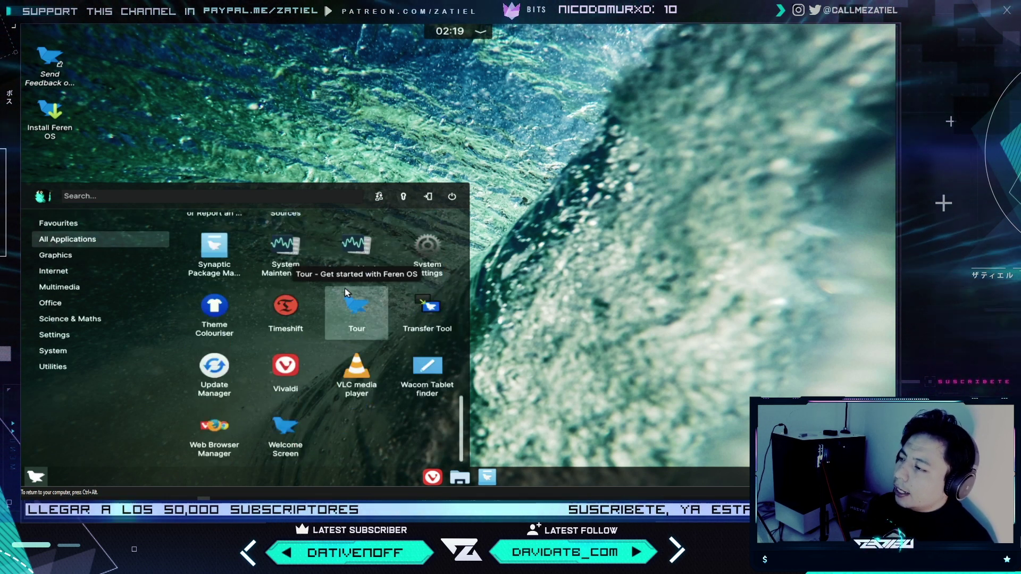
Launch Krita from the Graphics applications and create a custom 2480 × 3508 px RGB/Alpha document at 300 ppi
click(106, 260)
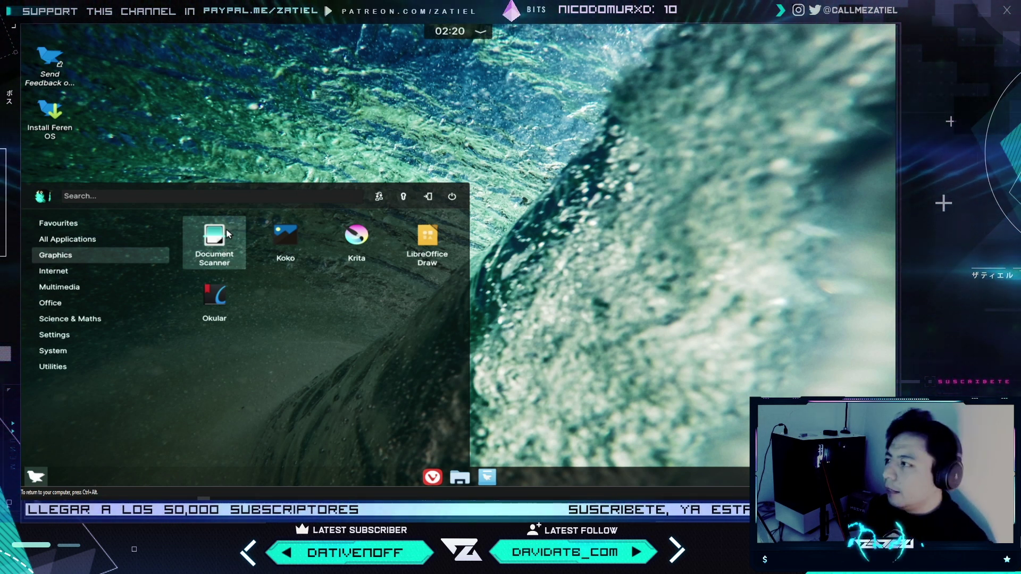
click(350, 248)
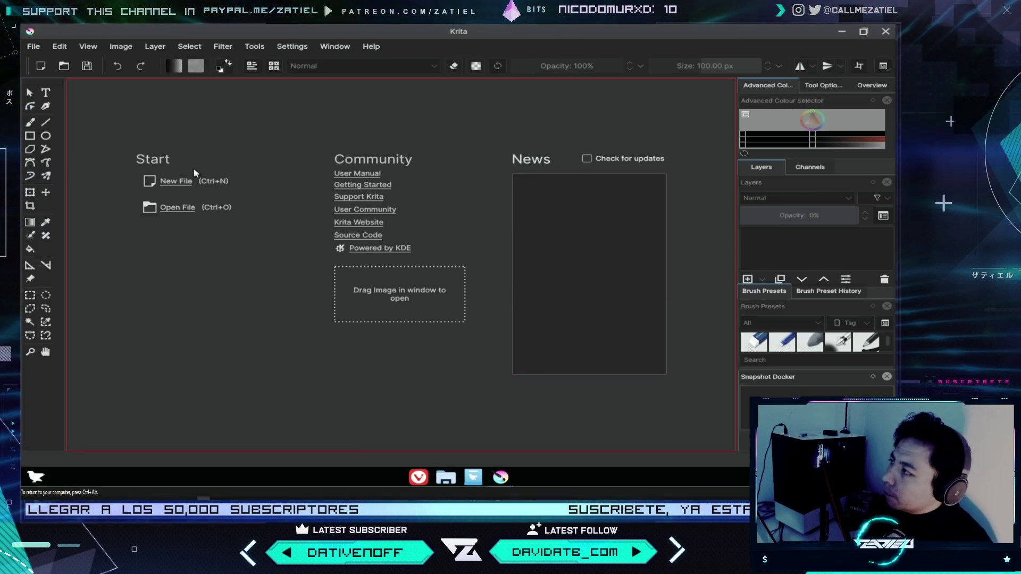
click(176, 180)
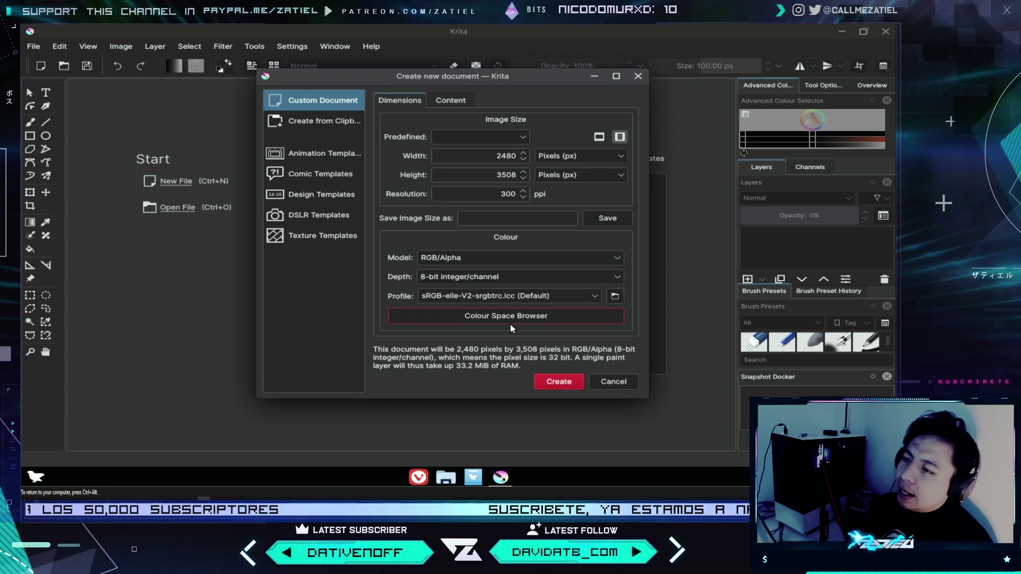
click(558, 381)
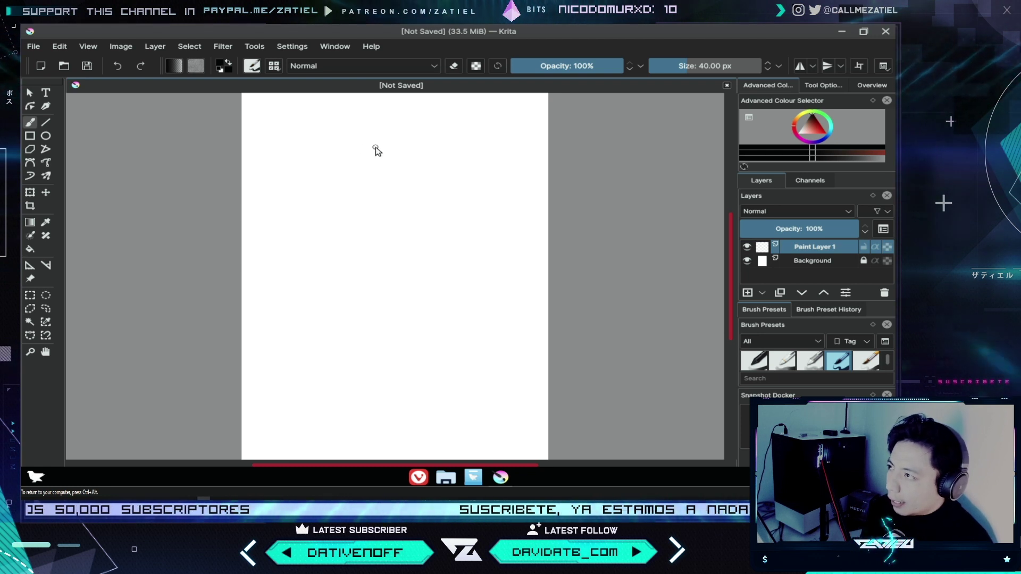
Paint a rough black circle with jaw-like strokes beneath it on the blank canvas, and close Krita without saving
mouse_move(347, 141)
mouse_down()
mouse_move(326, 186)
mouse_move(373, 246)
mouse_move(436, 200)
mouse_move(405, 137)
mouse_move(333, 151)
mouse_up()
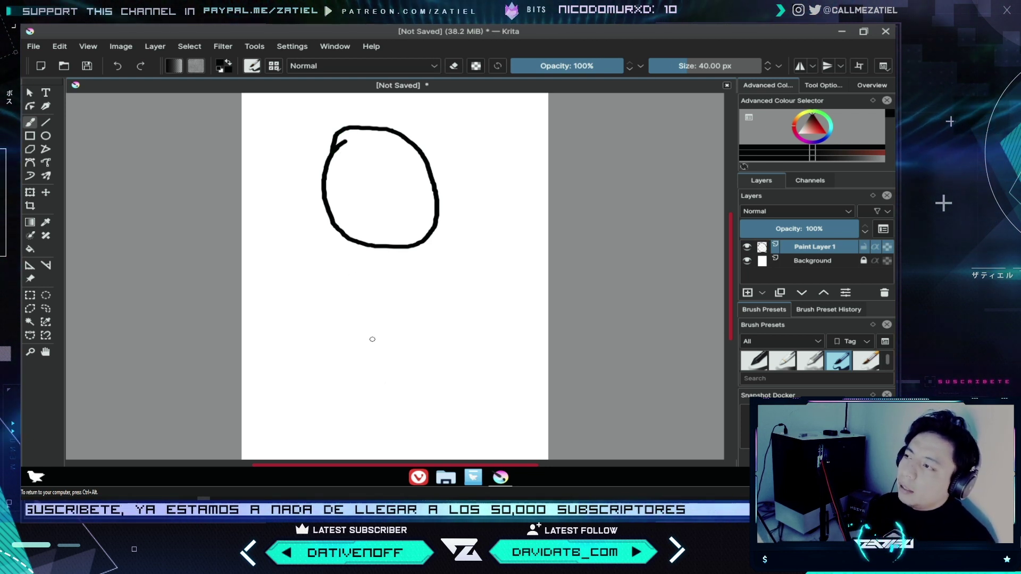
drag(320, 201, 330, 242)
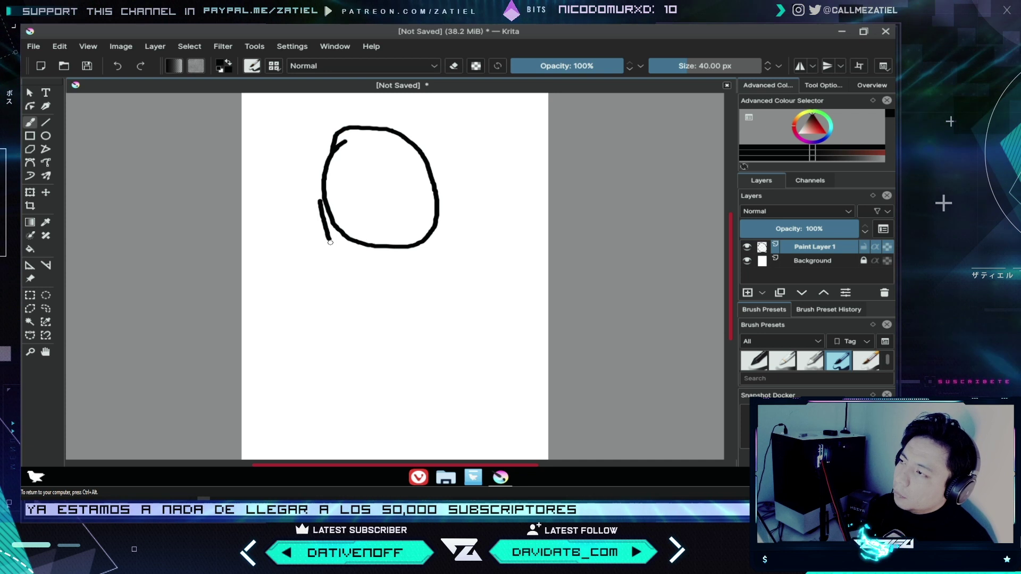
mouse_move(439, 215)
mouse_down()
mouse_move(424, 269)
mouse_move(394, 284)
mouse_up()
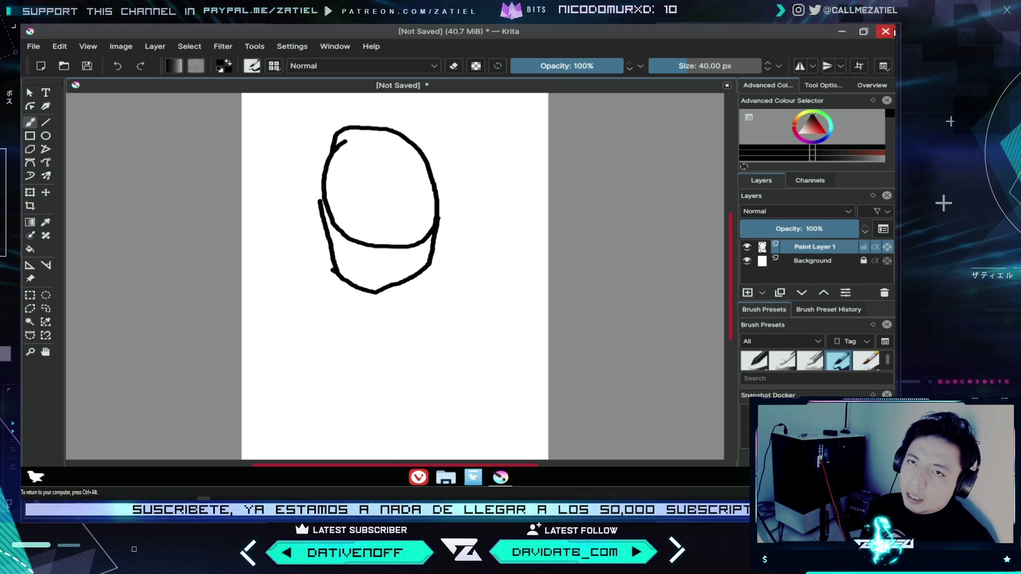
click(885, 31)
click(490, 260)
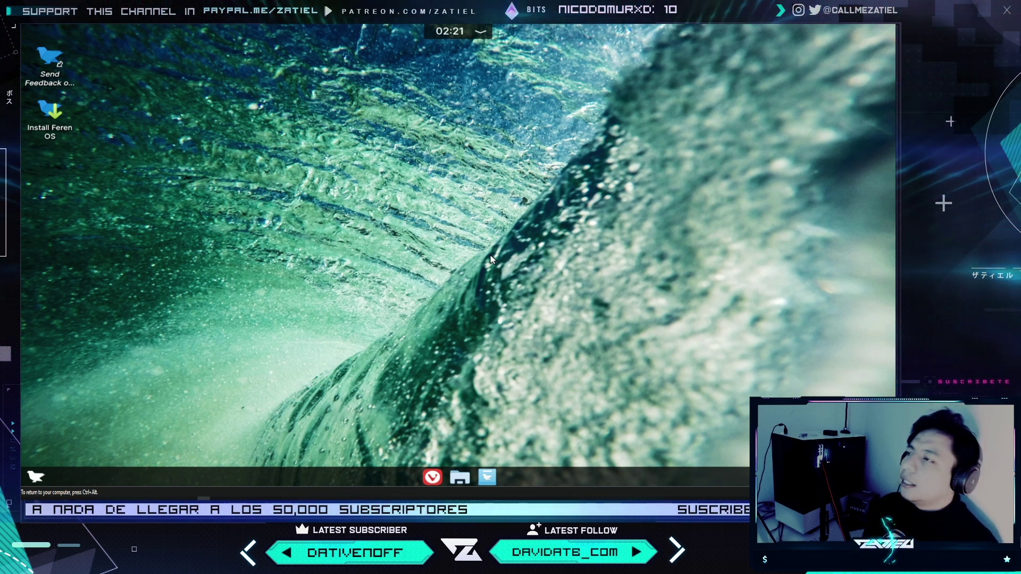
Open LibreOffice Draw from the Graphics applications, view its blank page, and close it
click(45, 479)
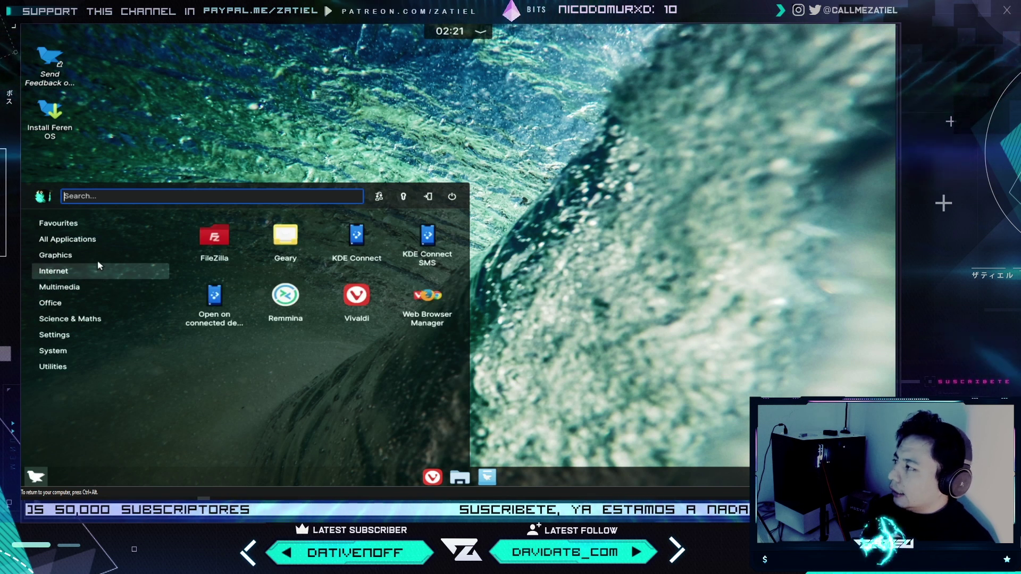
mouse_move(152, 259)
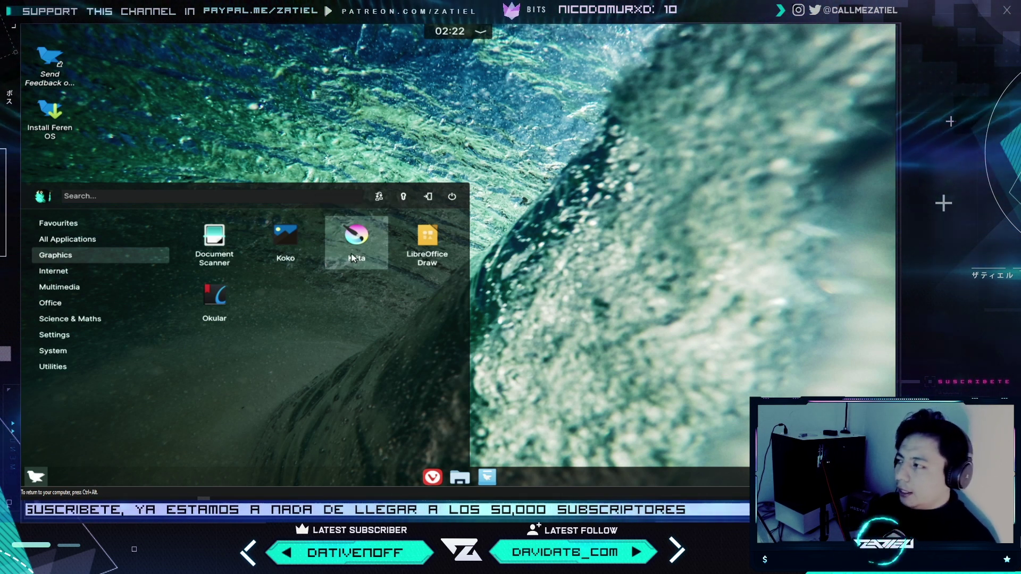
click(423, 260)
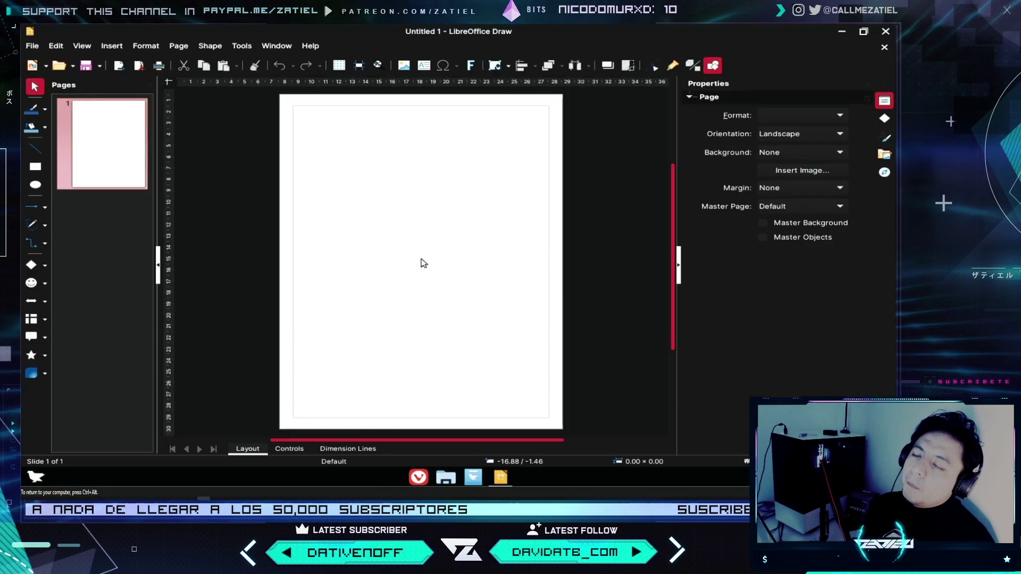
mouse_move(349, 186)
mouse_down()
mouse_move(381, 280)
mouse_move(455, 260)
mouse_up()
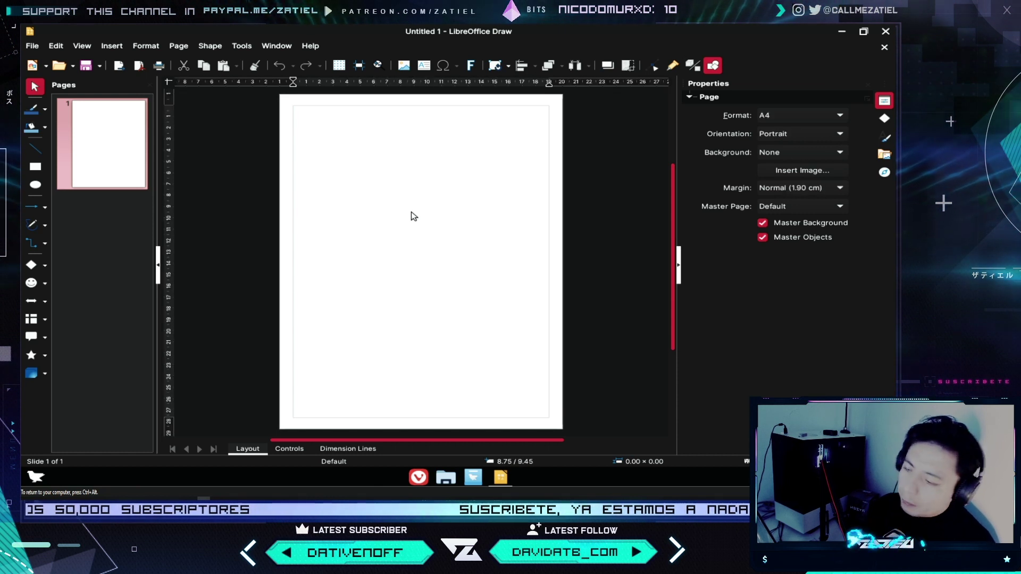
click(884, 32)
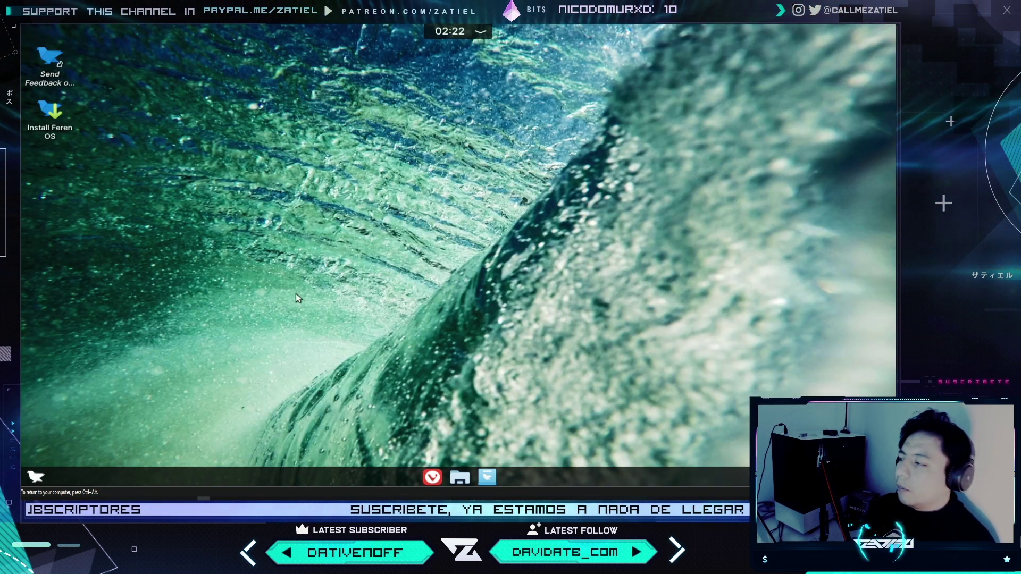
Open Okular from the Graphics applications, view its empty document window, and close it
click(36, 476)
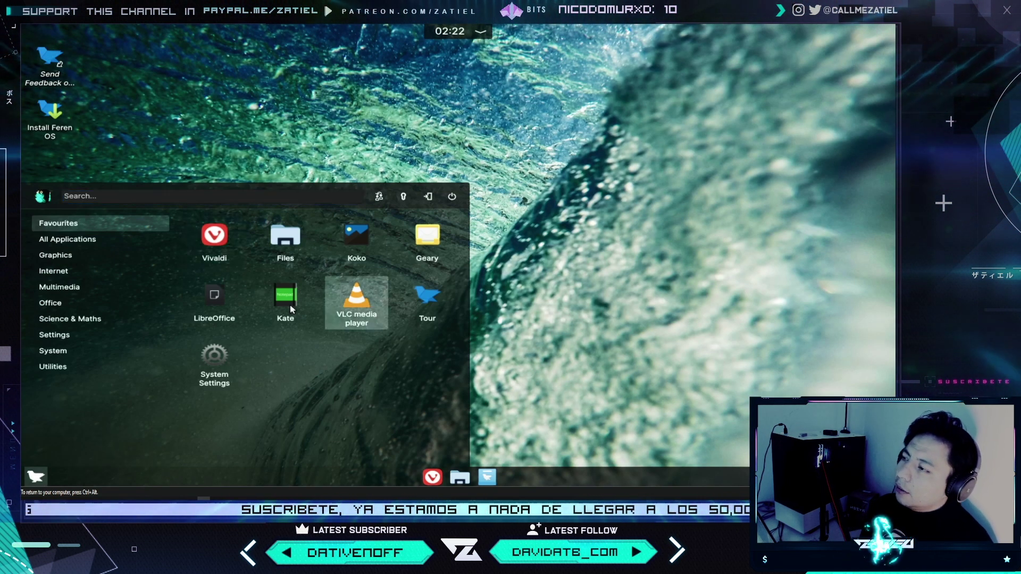
mouse_move(105, 252)
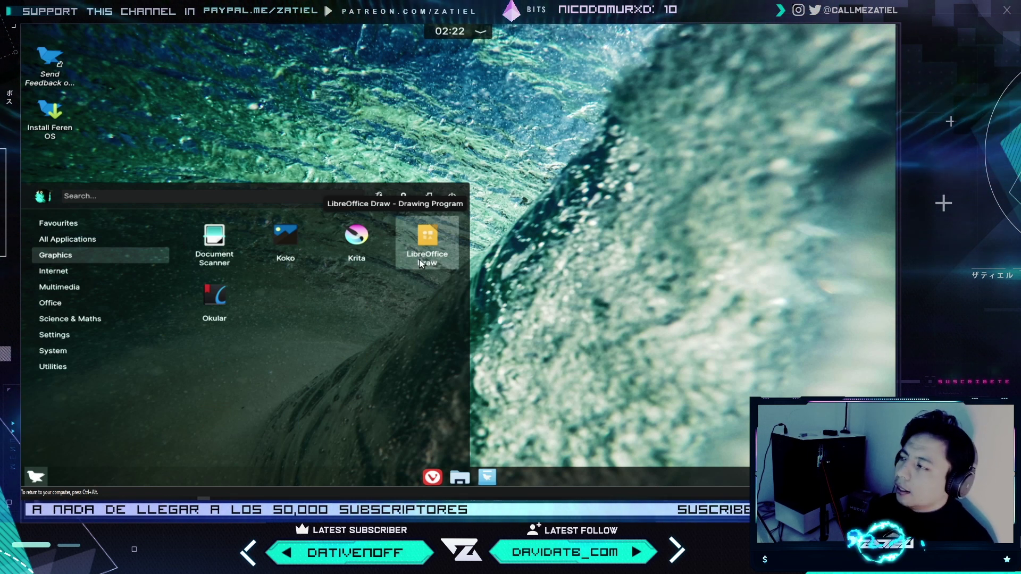
click(220, 304)
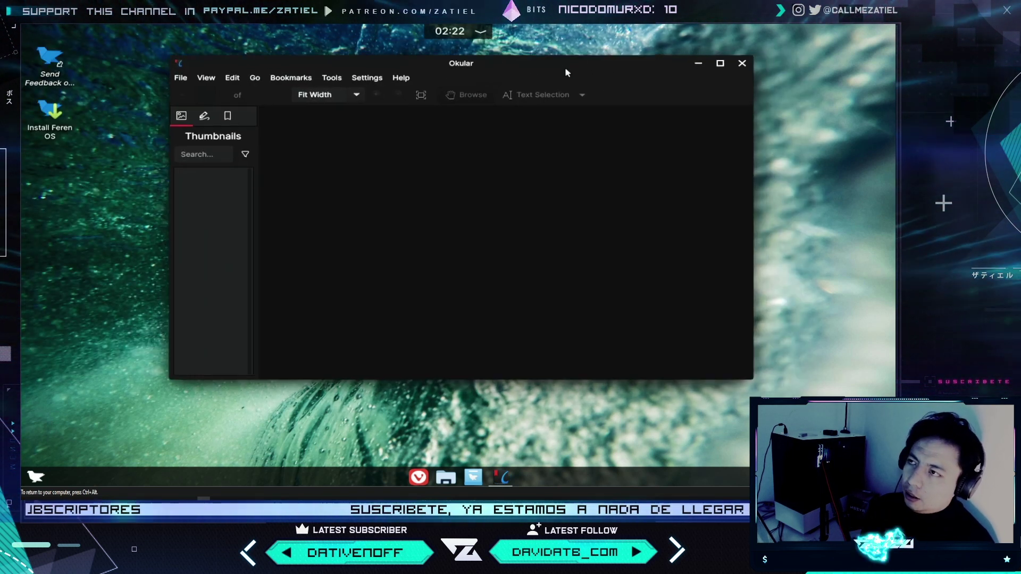
double_click(565, 69)
double_click(567, 33)
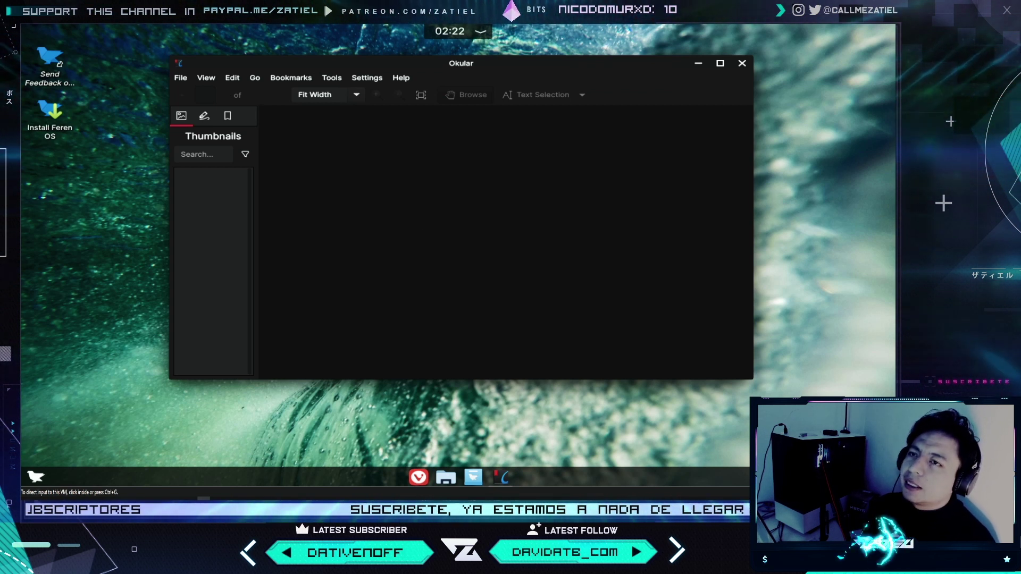
click(742, 62)
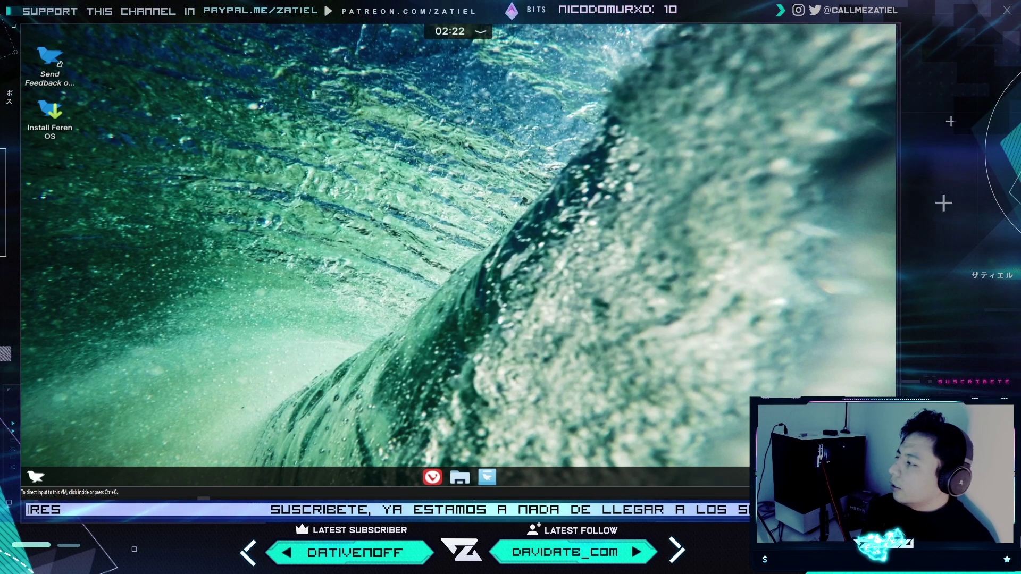
Open the Web Browser Manager from the Internet applications and install Google Chrome, accepting its terms and conditions
click(36, 476)
mouse_move(73, 257)
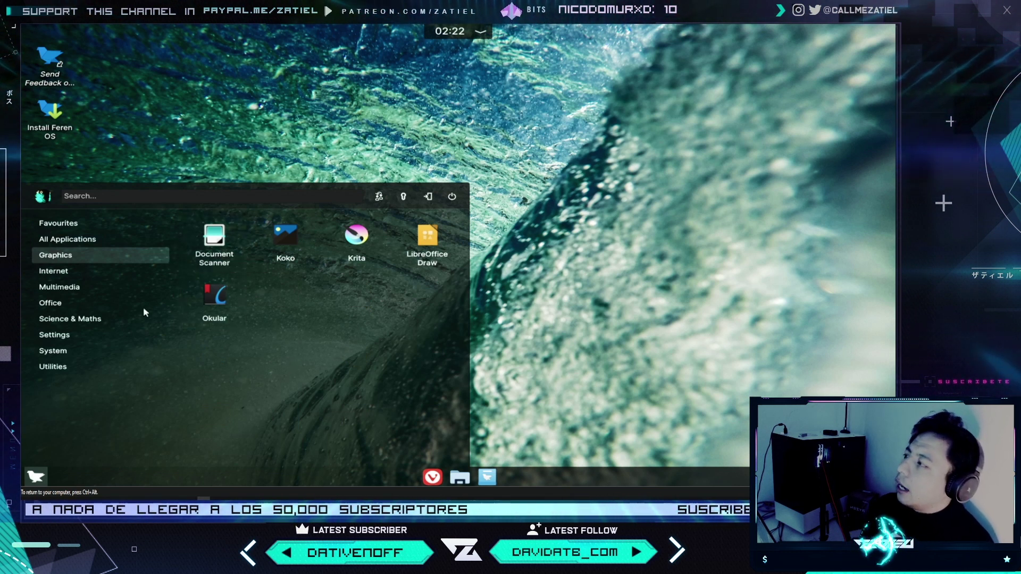
click(108, 273)
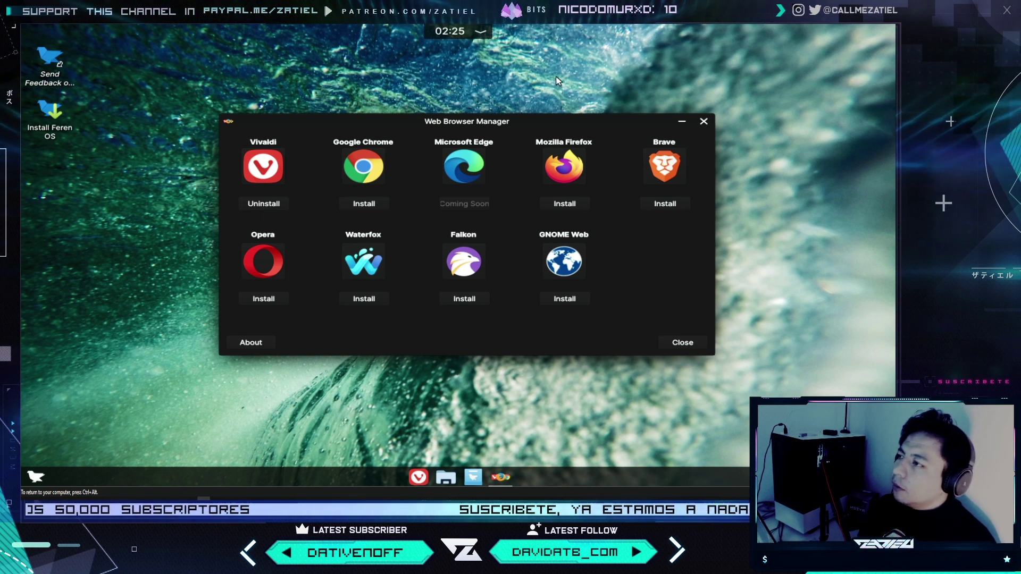
click(382, 202)
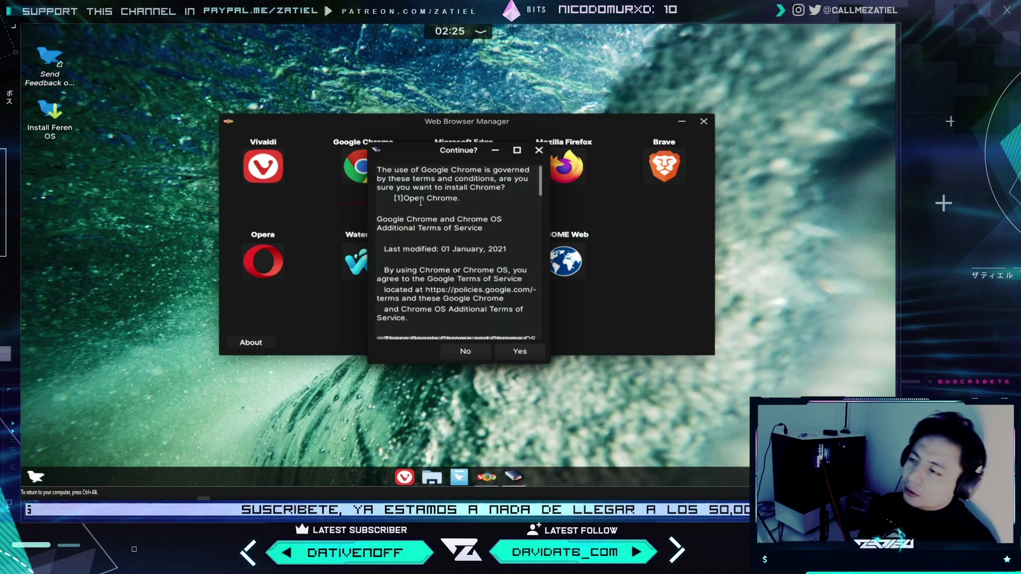
click(520, 351)
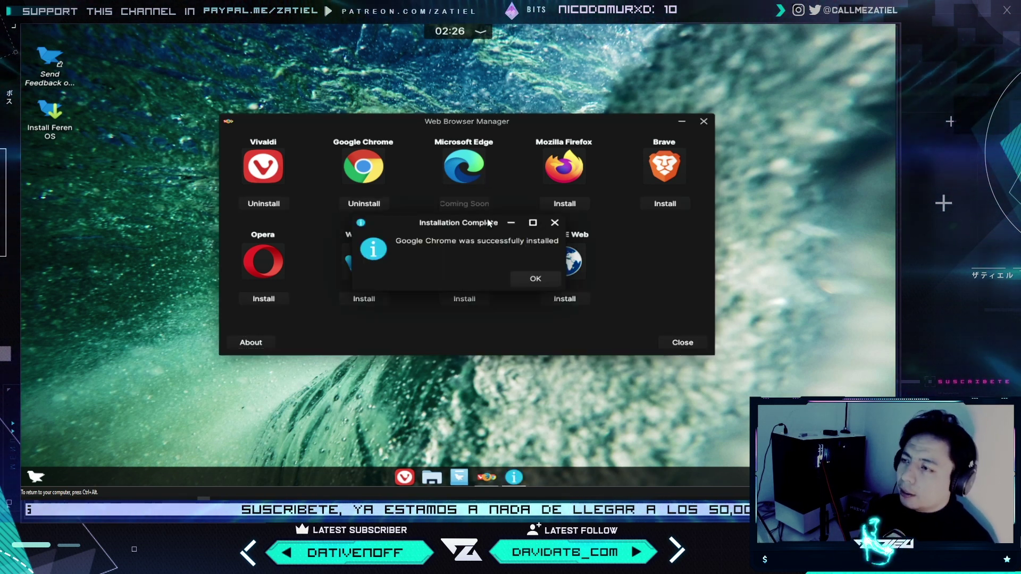
click(534, 278)
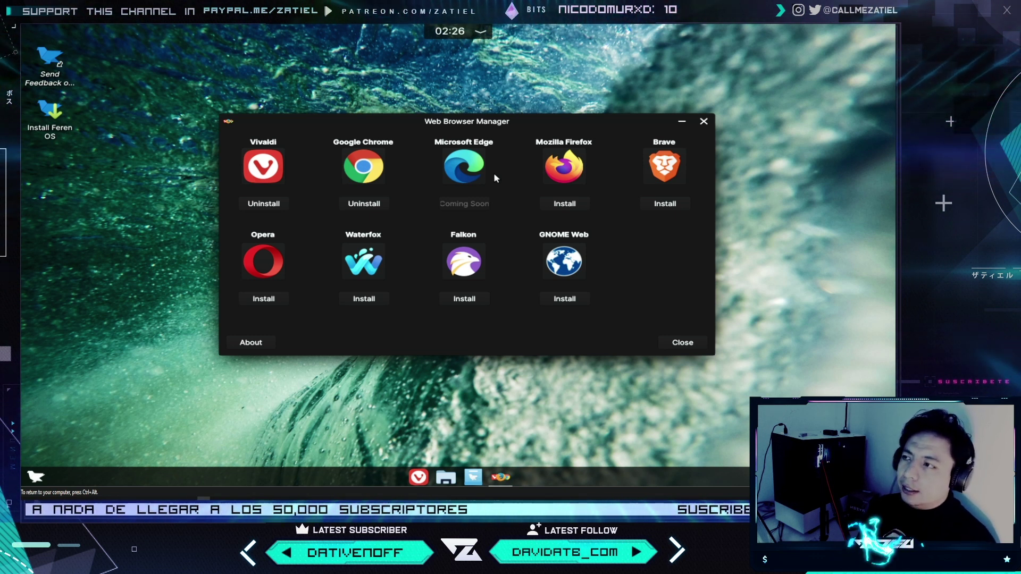
Uninstall Vivaldi in the Web Browser Manager and confirm its removal
click(264, 203)
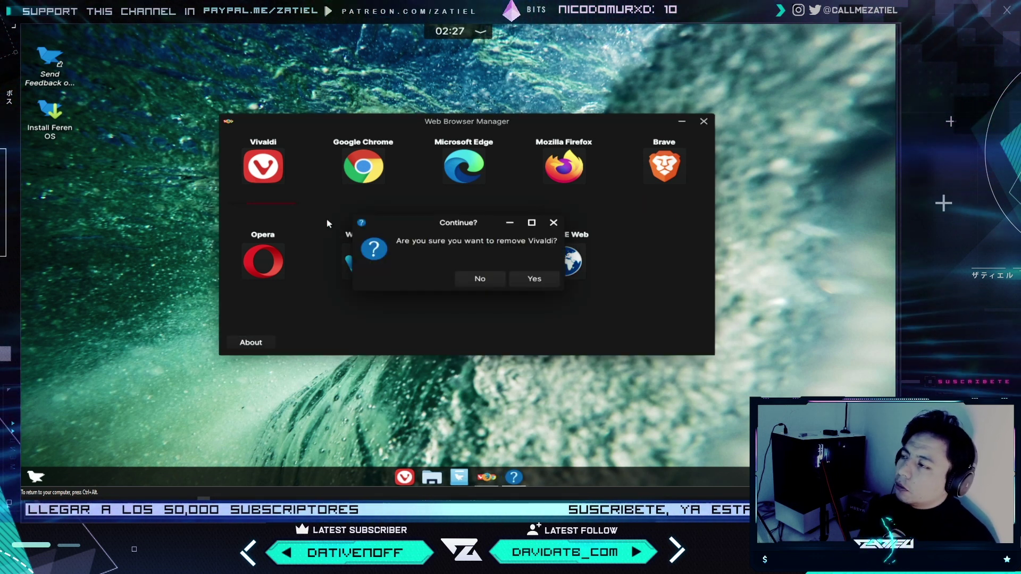
click(534, 279)
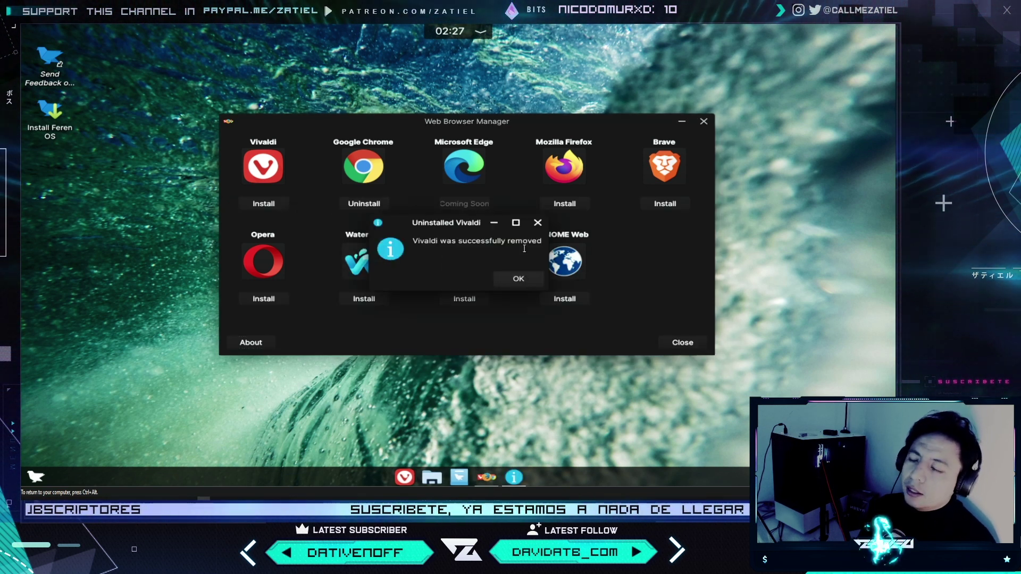
click(524, 279)
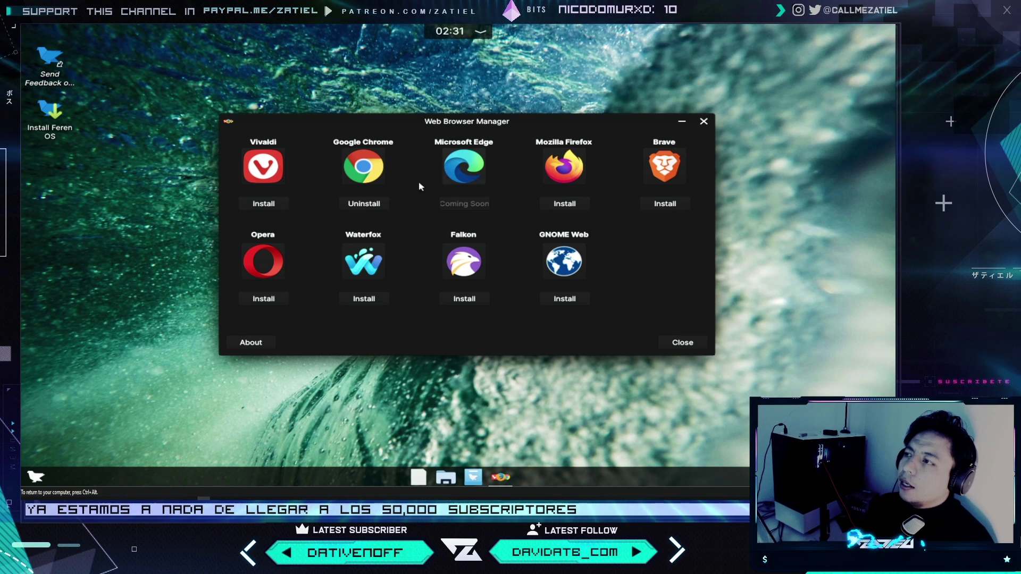
View the Google Chrome description in the Web Browser Manager, and close the manager
click(365, 162)
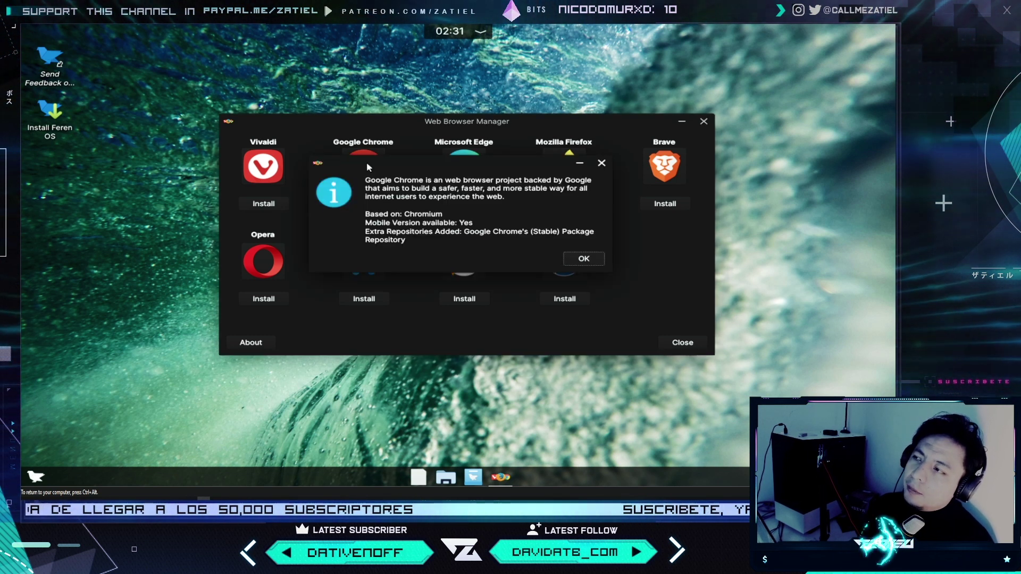
click(580, 258)
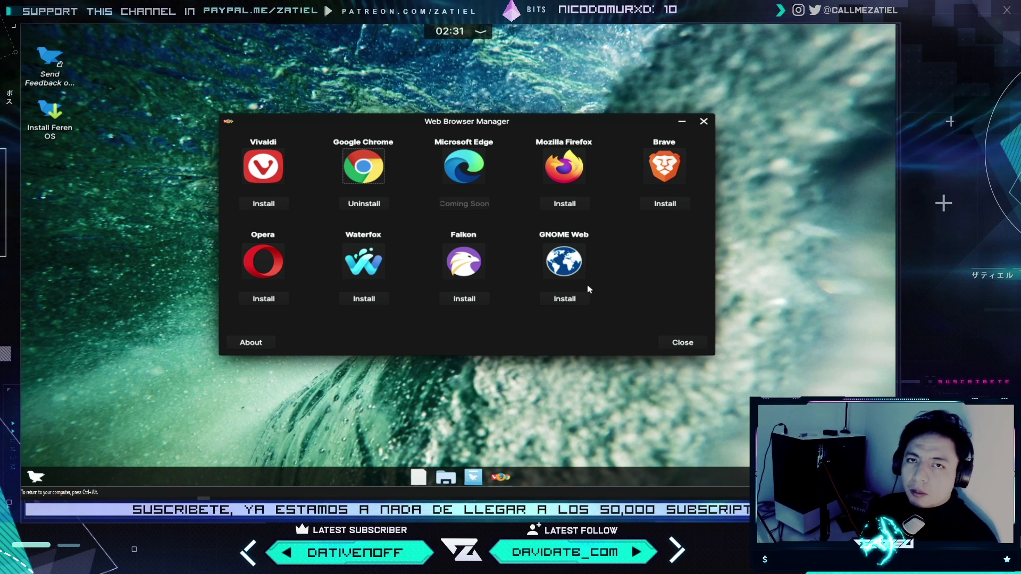
key(alt+F4)
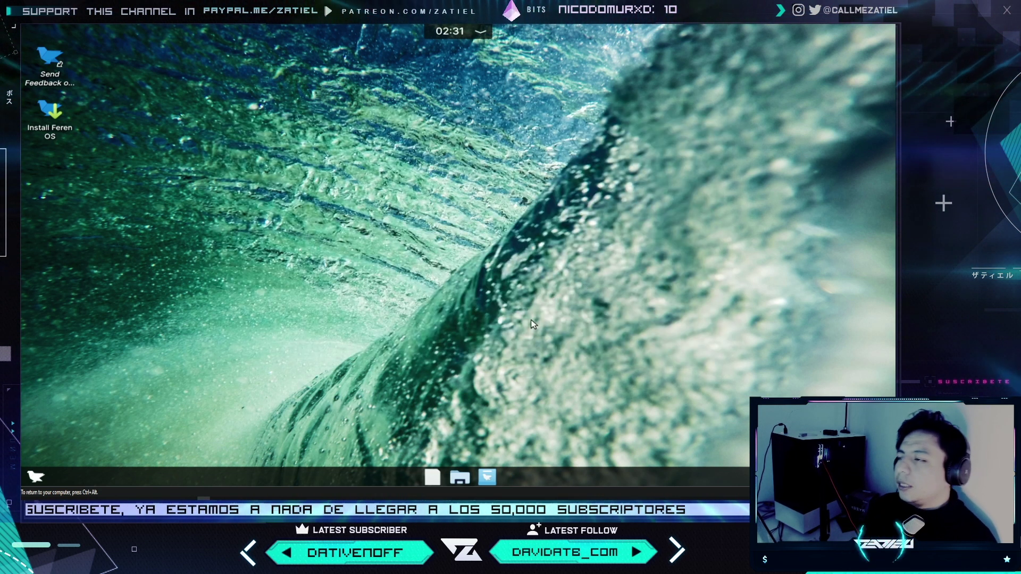
Launch Google Chrome from the Internet applications, accept it as default browser with usage reports enabled, view its welcome page, and close it
click(36, 477)
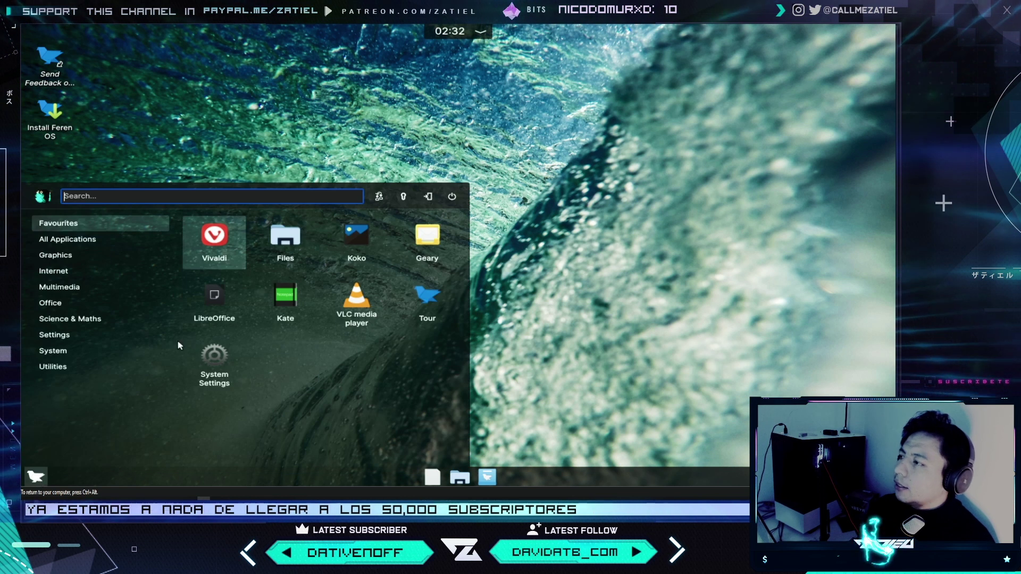
mouse_move(91, 272)
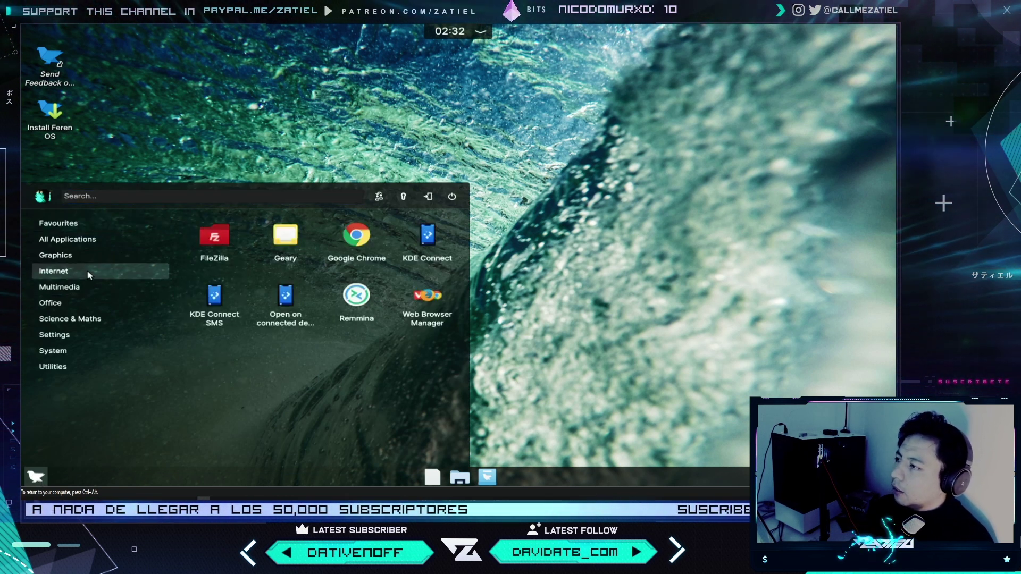
click(369, 241)
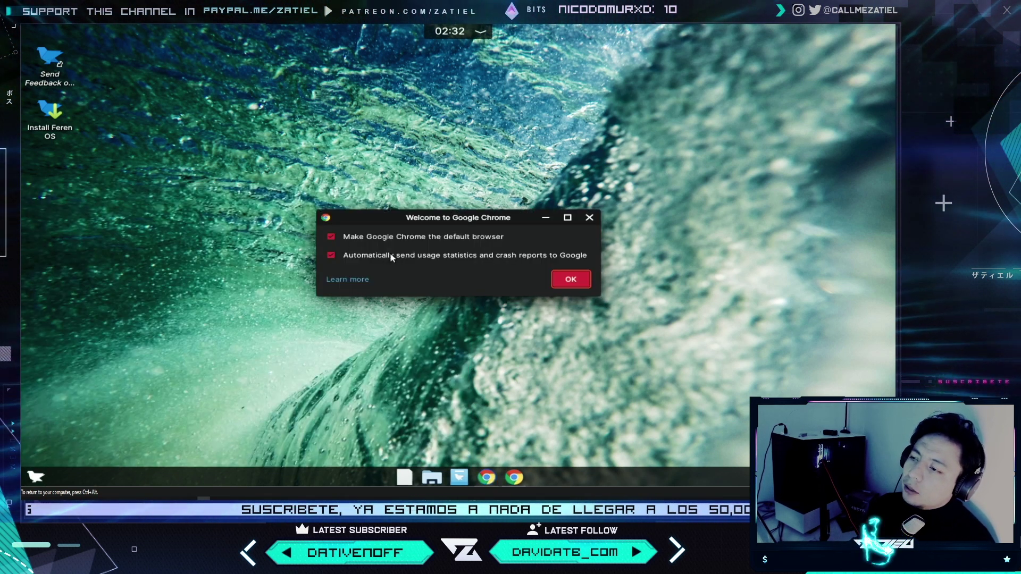
click(563, 274)
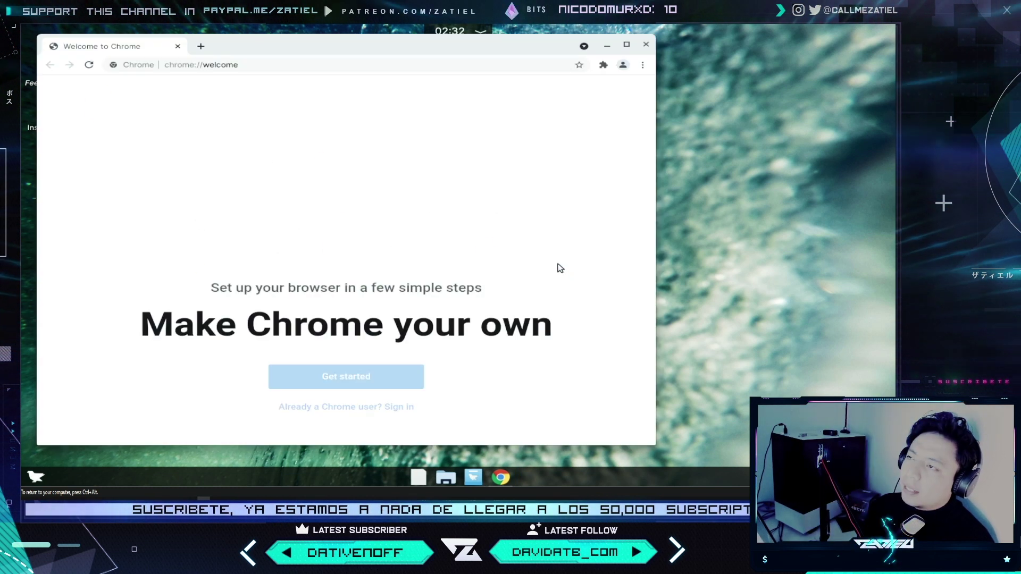
drag(418, 64, 541, 79)
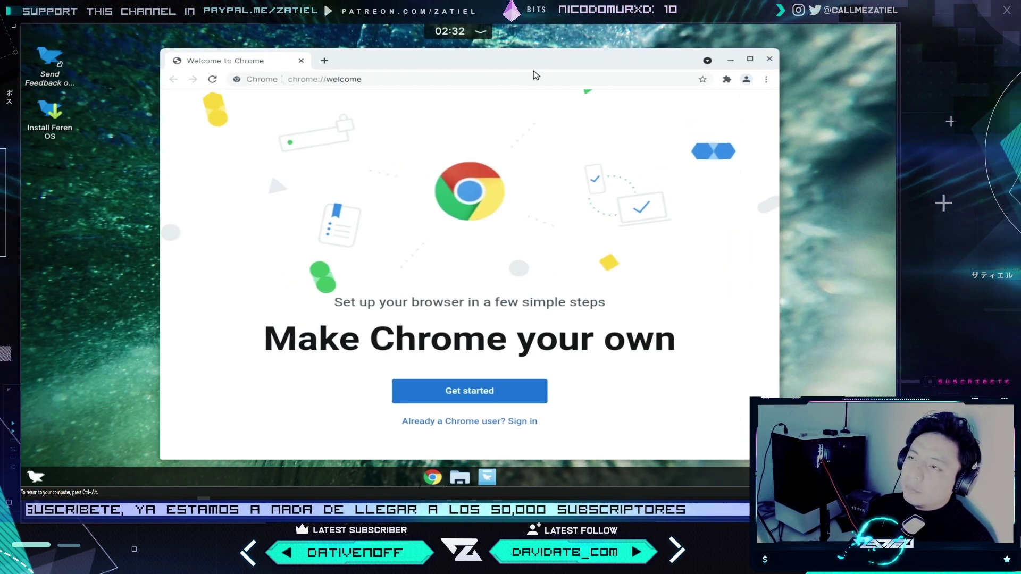
click(770, 59)
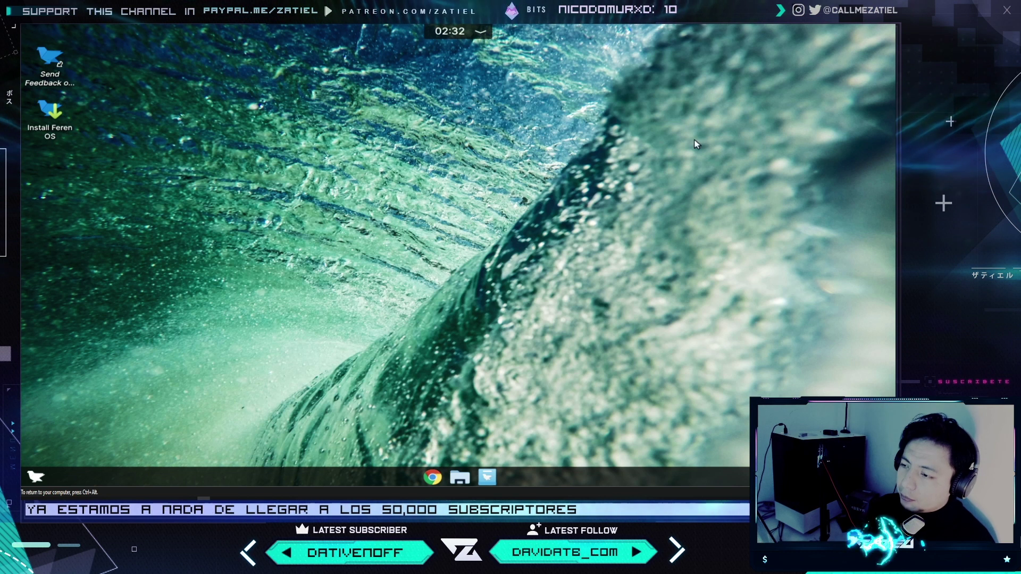
Open Cheese from the Multimedia applications, view its photo window, and close it
click(36, 476)
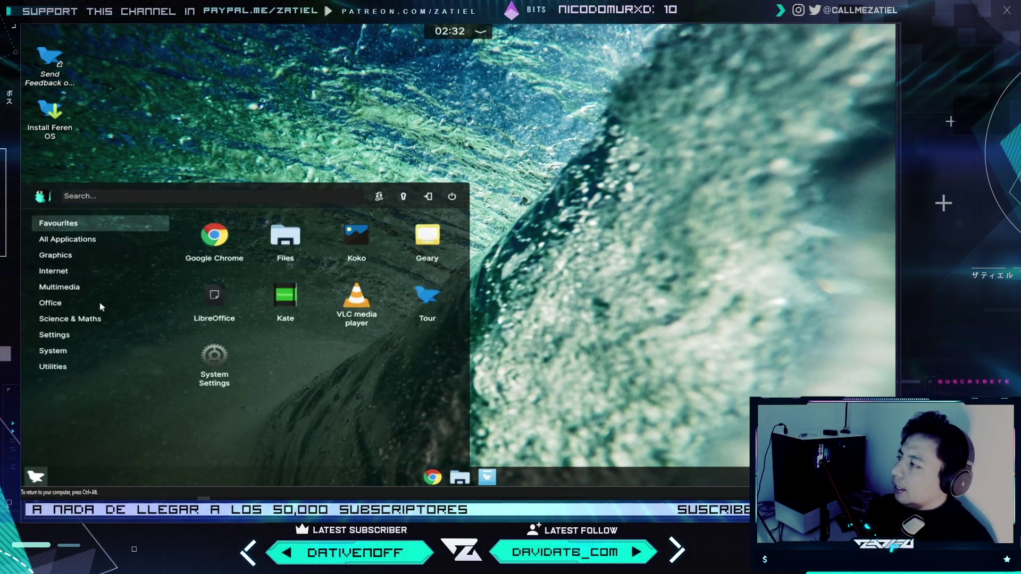
click(89, 293)
mouse_move(139, 272)
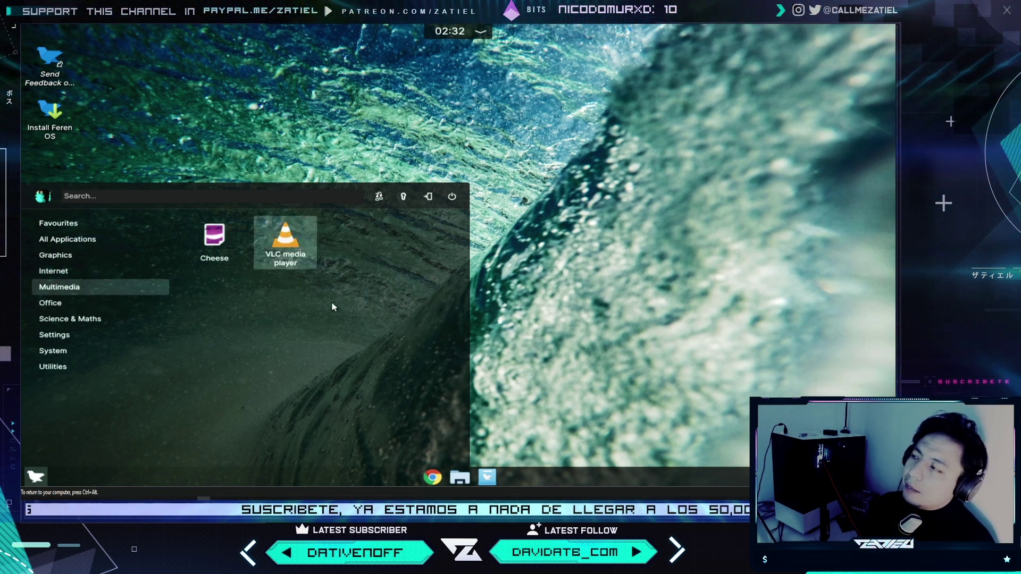
click(215, 237)
drag(303, 49, 541, 74)
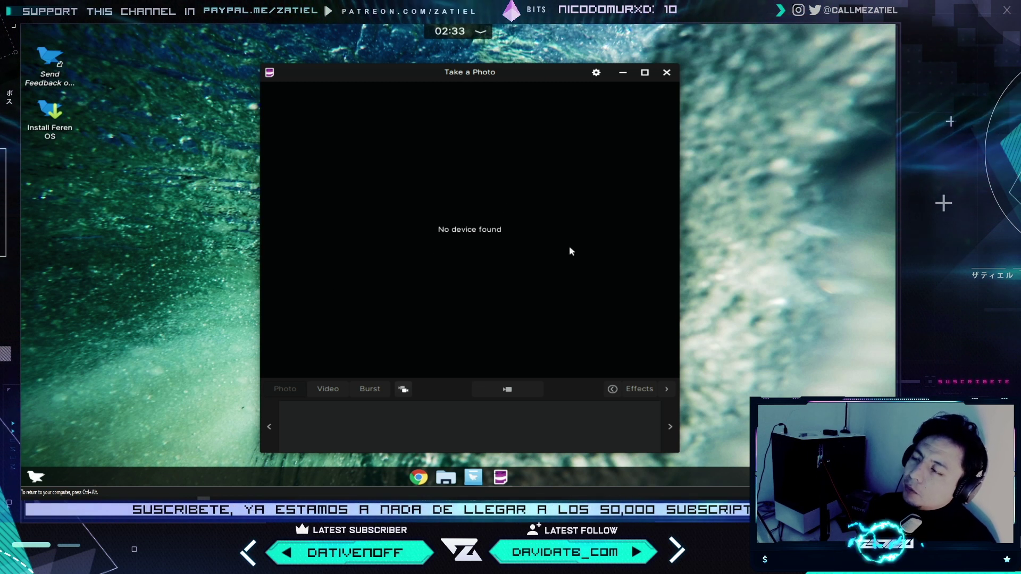
click(666, 71)
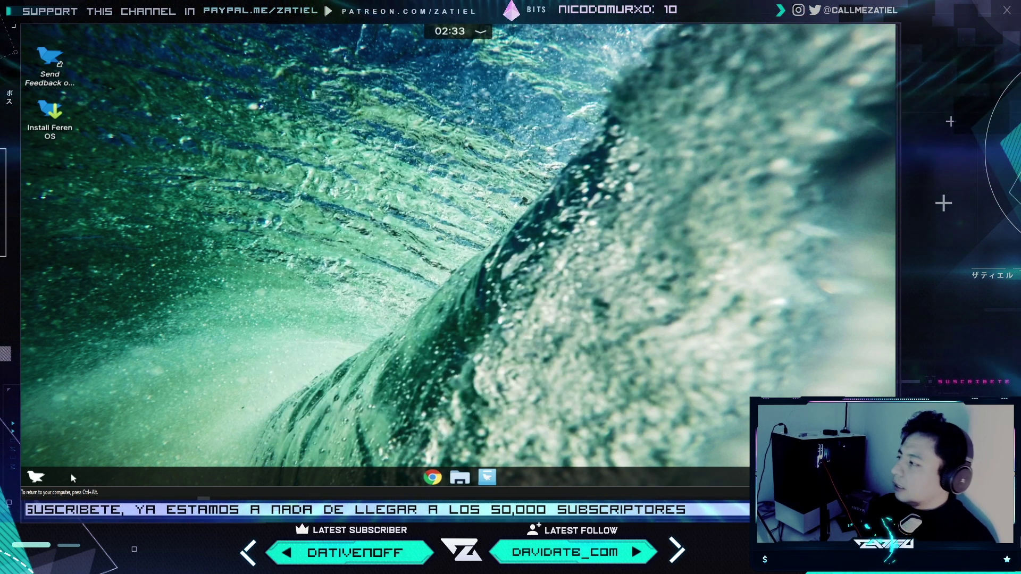
Browse the Office and Science & Maths application categories in the application launcher
click(43, 477)
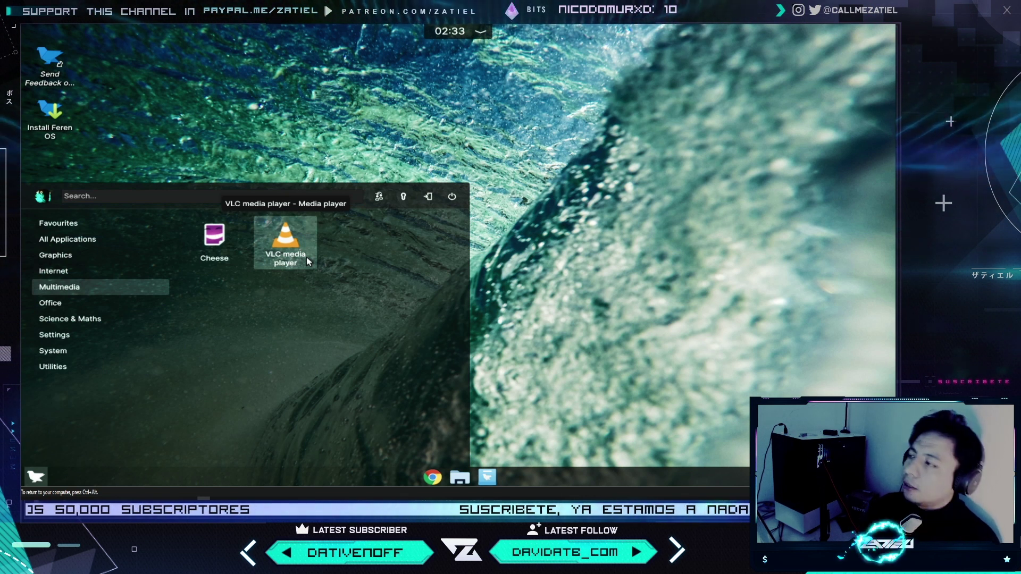
click(116, 305)
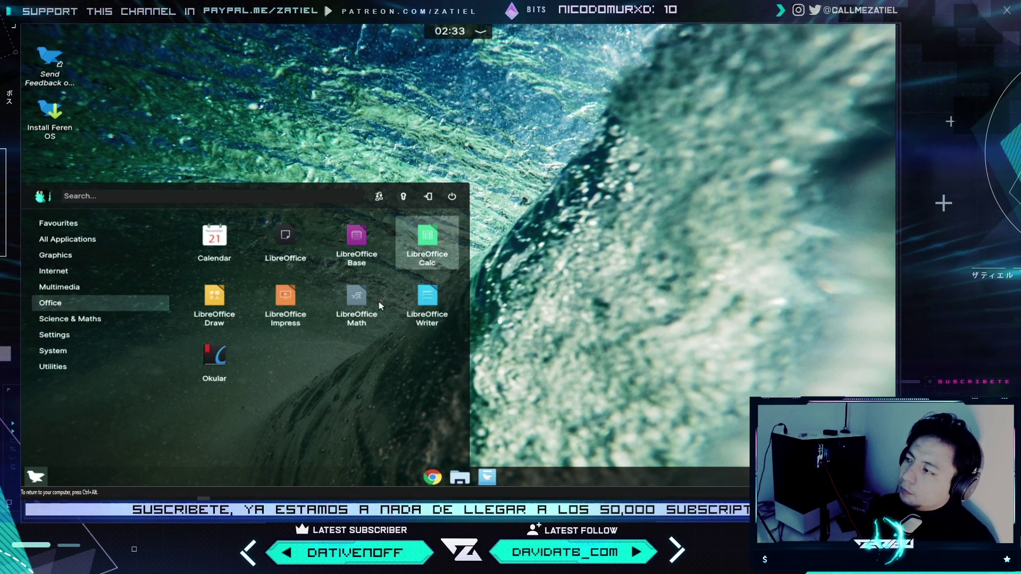
click(38, 334)
click(37, 320)
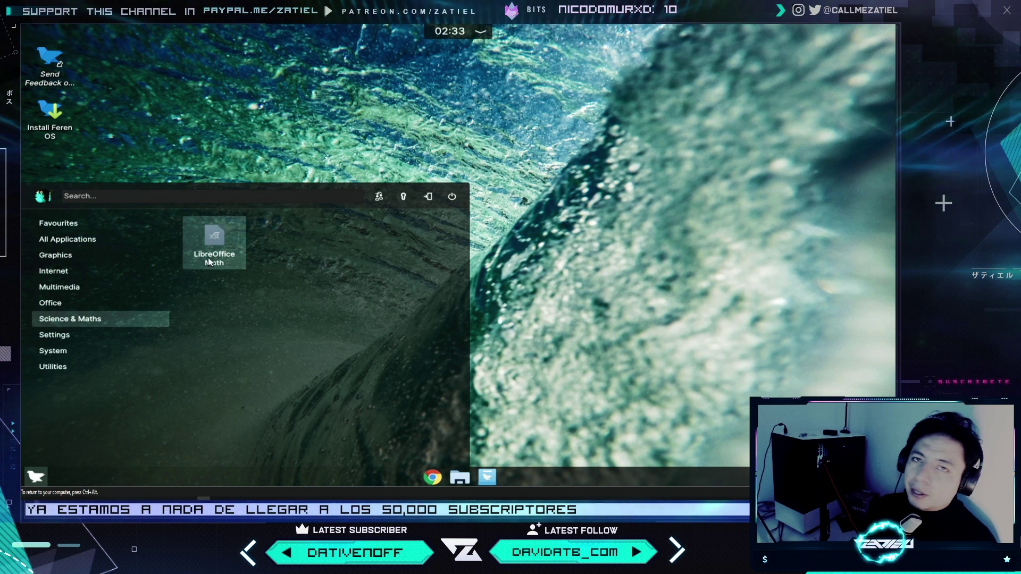
Open System Settings from the Settings applications and move its window nearer the middle of the desktop
click(128, 330)
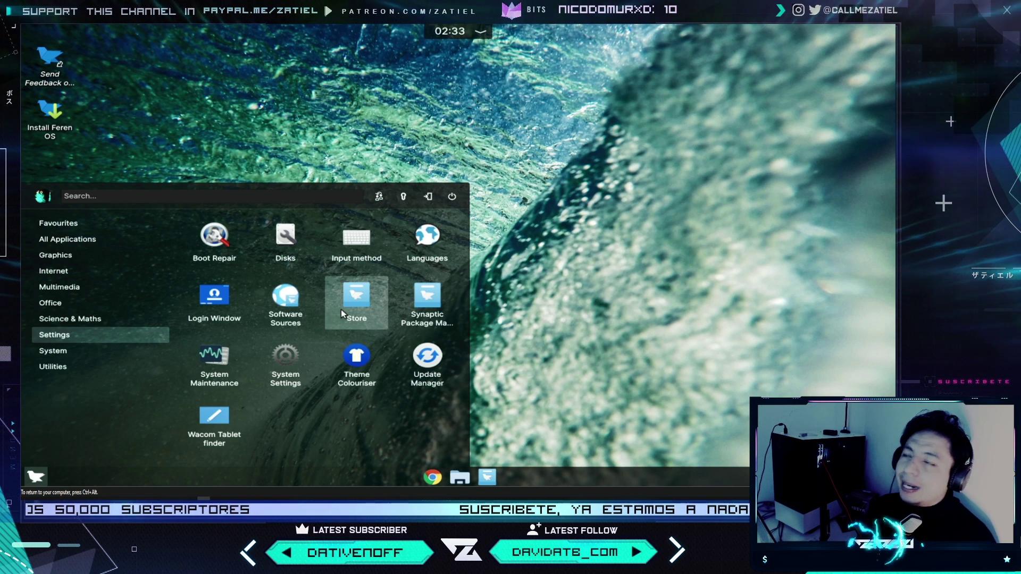
click(297, 353)
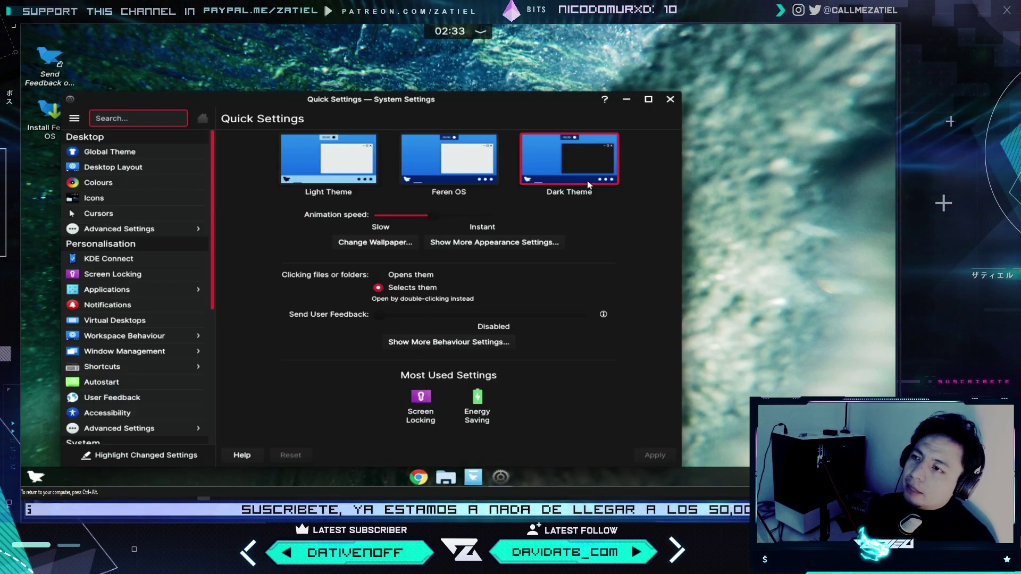
drag(482, 101, 548, 78)
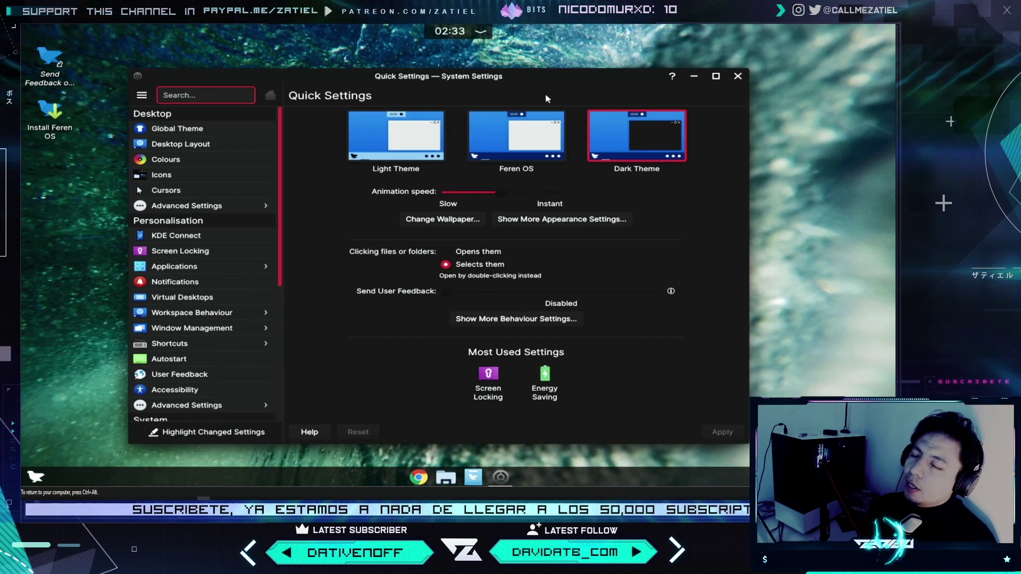
Apply the Mac 'n' Cheese global theme to the desktop
click(184, 129)
scroll(627, 251, down, 2)
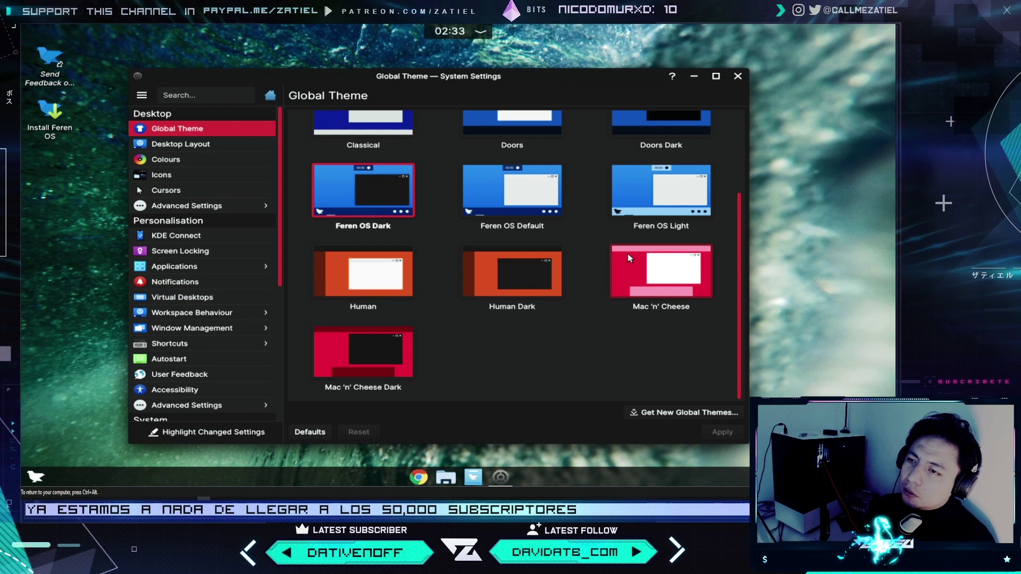
click(622, 275)
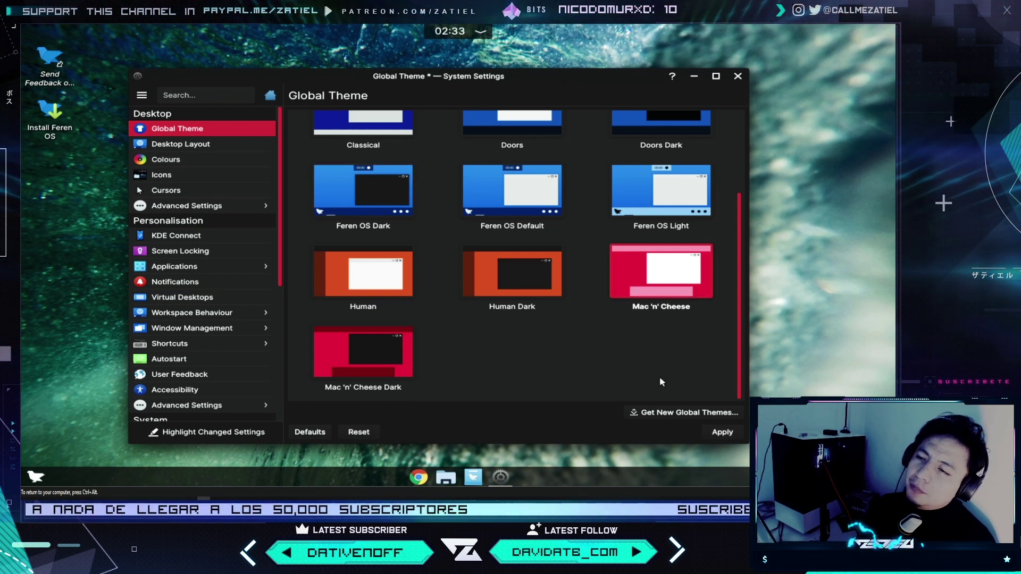
click(723, 432)
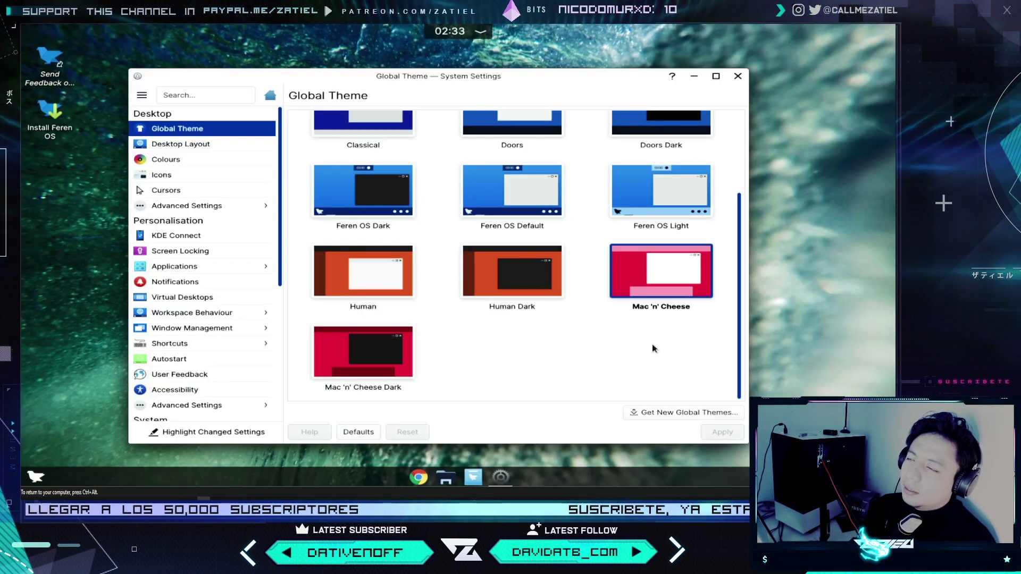
Apply the Mac 'n' Cheese Dark global theme to the desktop
click(402, 351)
click(713, 434)
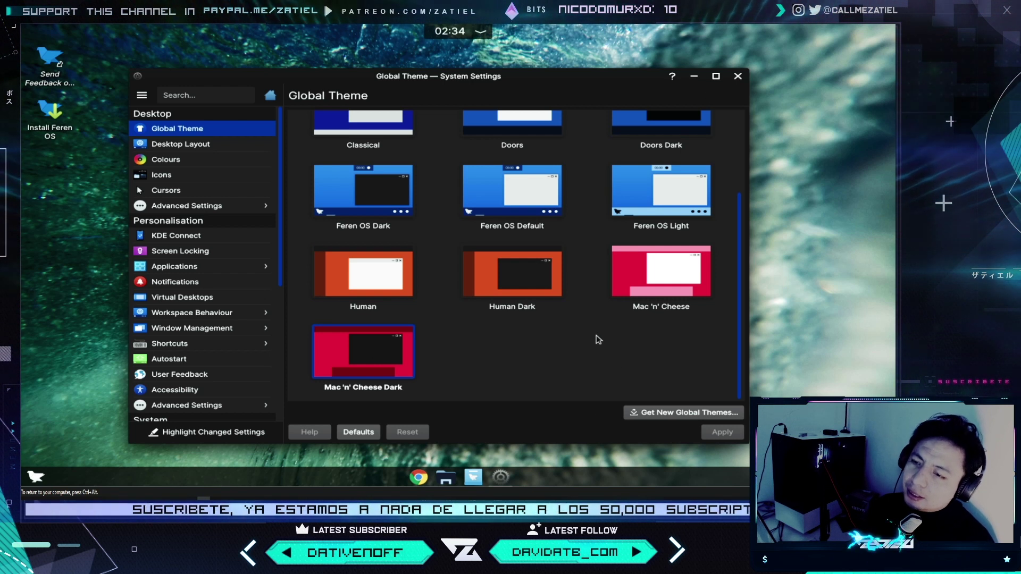
scroll(598, 339, up, 2)
scroll(598, 340, down, 2)
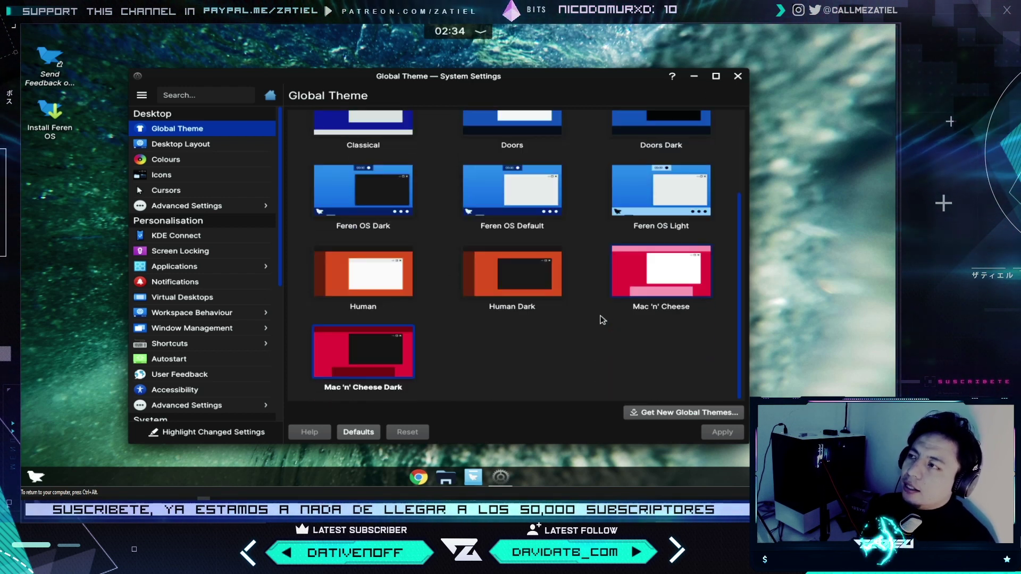
Browse the downloadable global themes, view the Twilight-dark Global Theme's details and start installing it
click(667, 411)
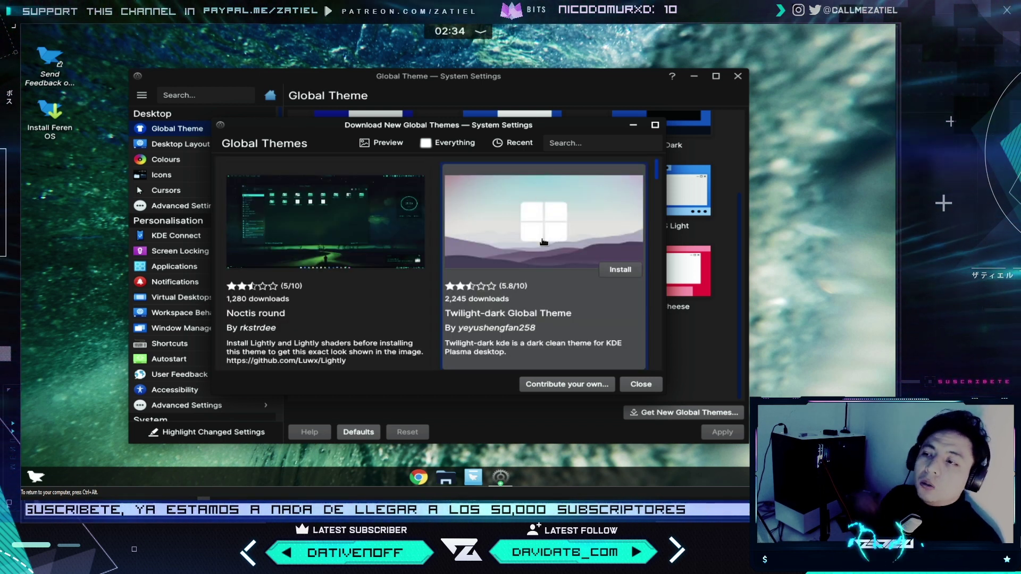
click(543, 242)
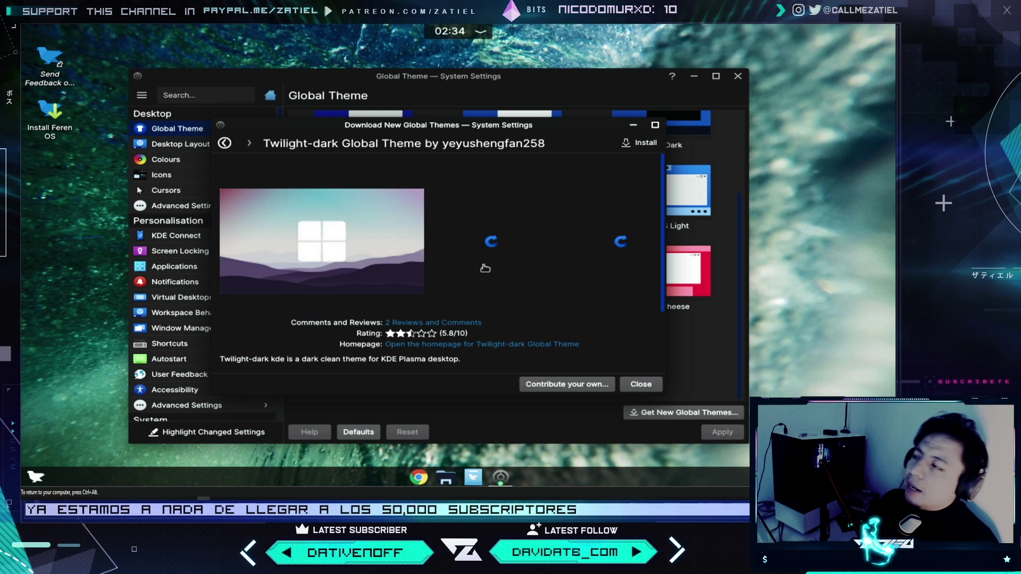
click(361, 266)
click(640, 384)
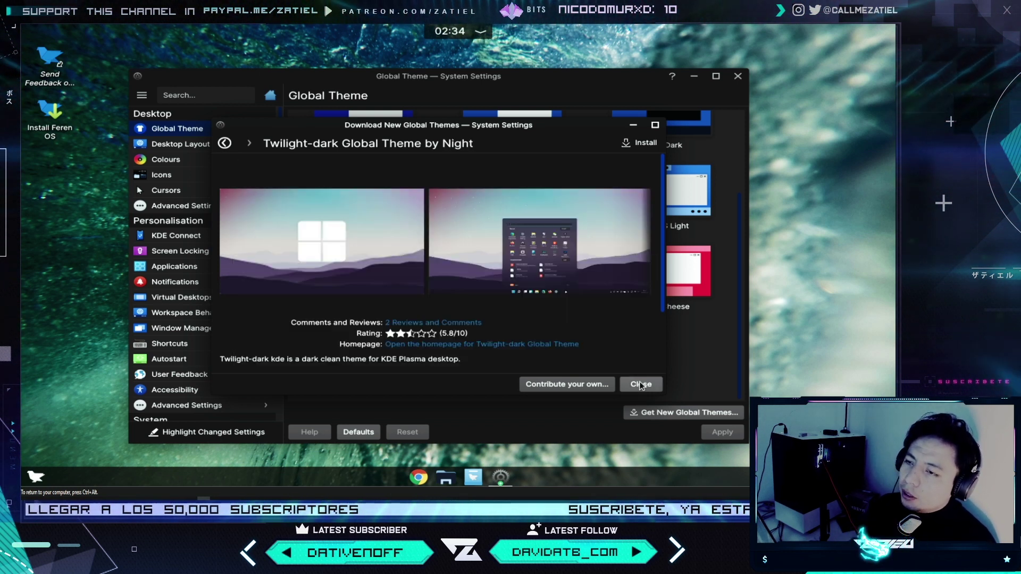
scroll(622, 315, down, 3)
scroll(621, 313, up, 3)
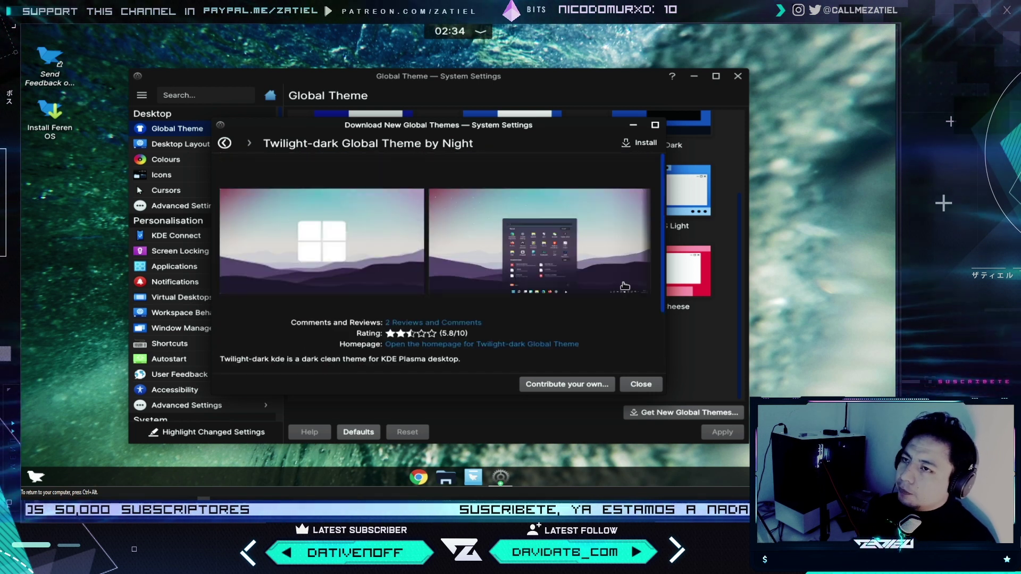
click(640, 143)
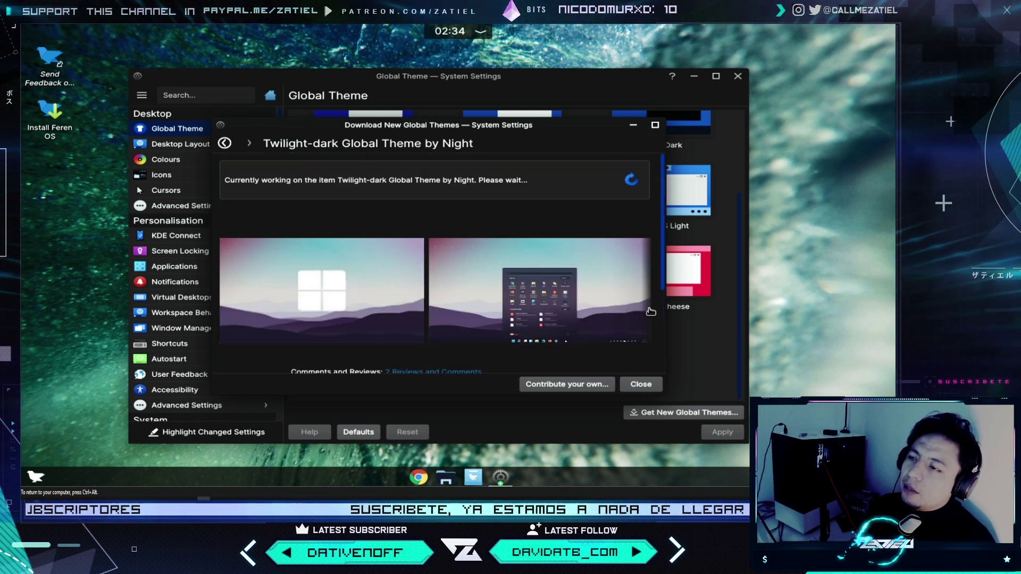
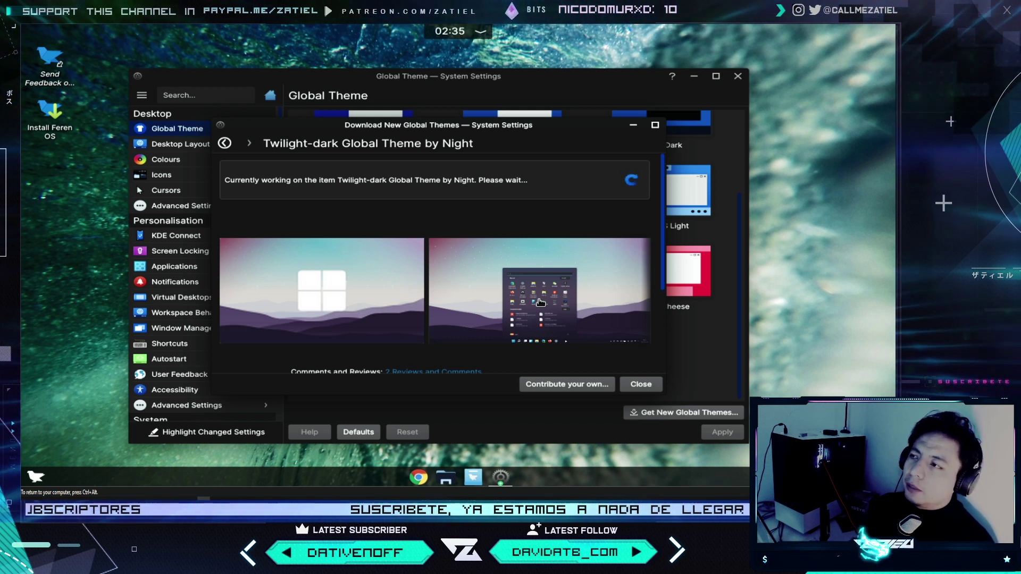
Minimise and restore the System Settings windows, and close the global theme download window
click(634, 130)
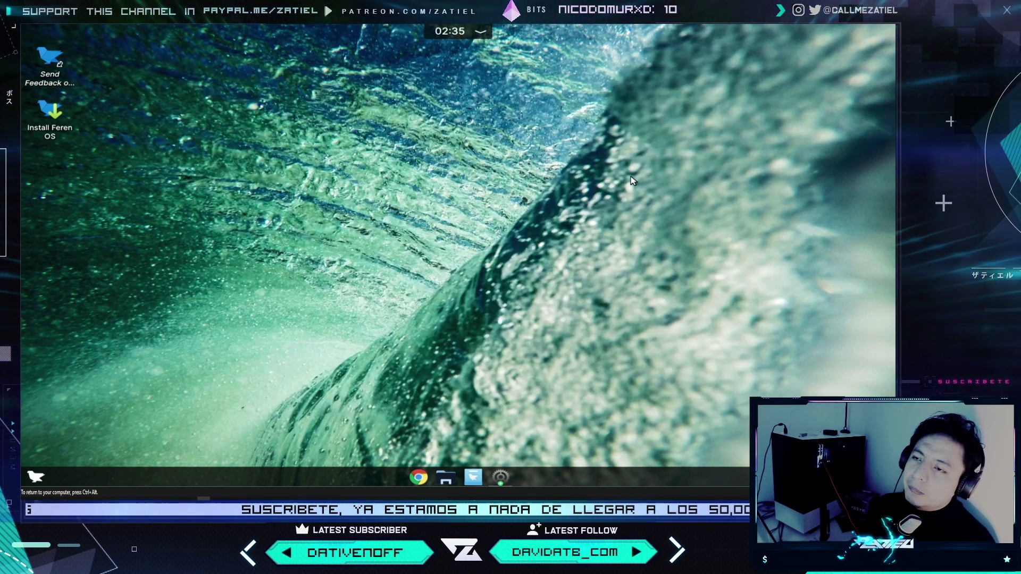
click(500, 477)
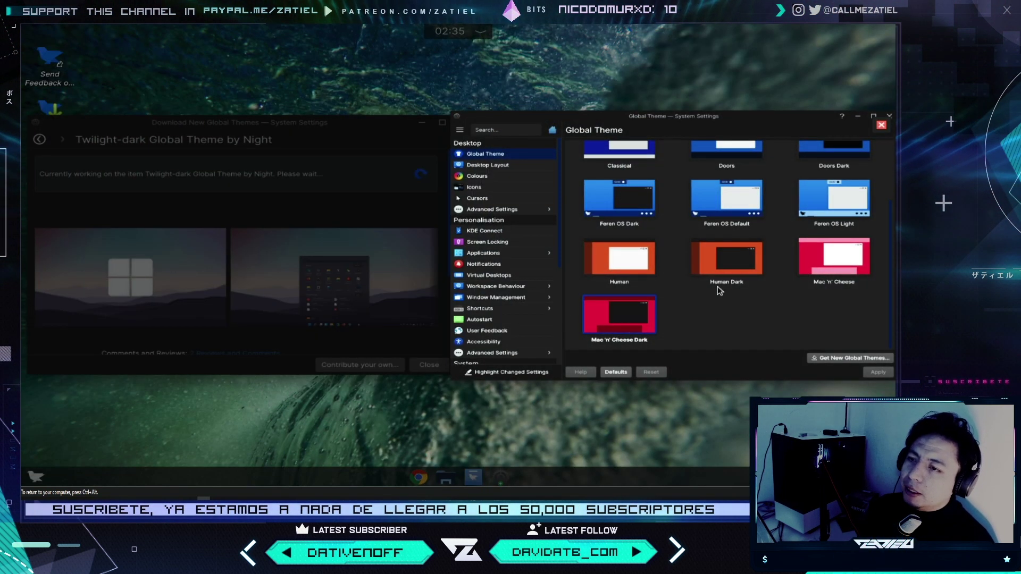
click(719, 290)
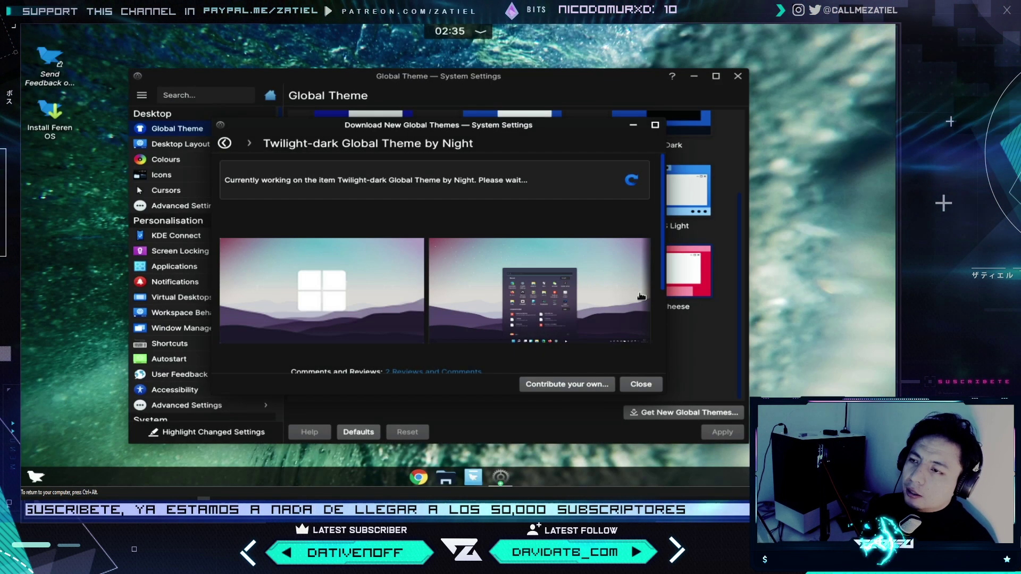
click(644, 384)
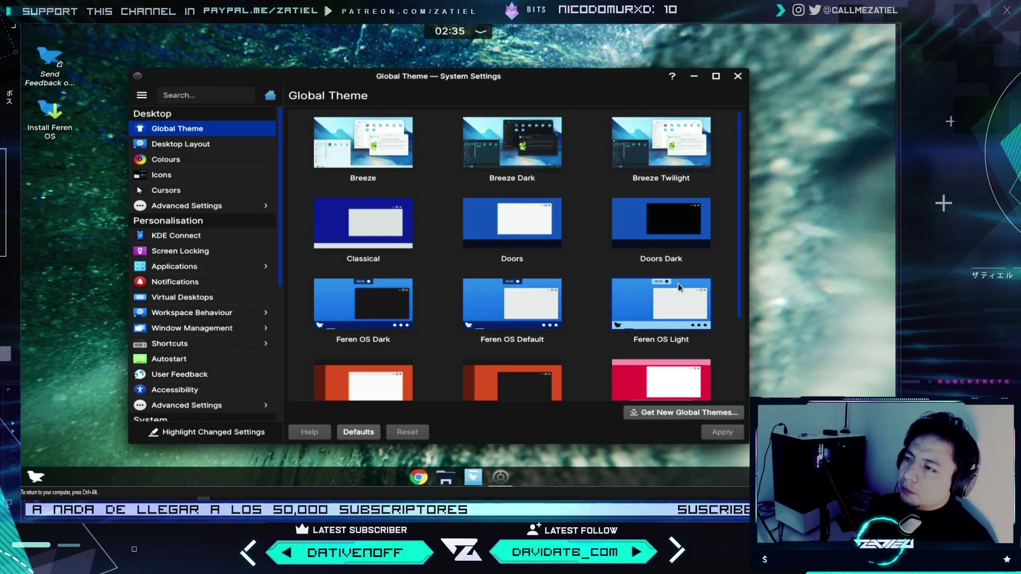
scroll(557, 161, down, 3)
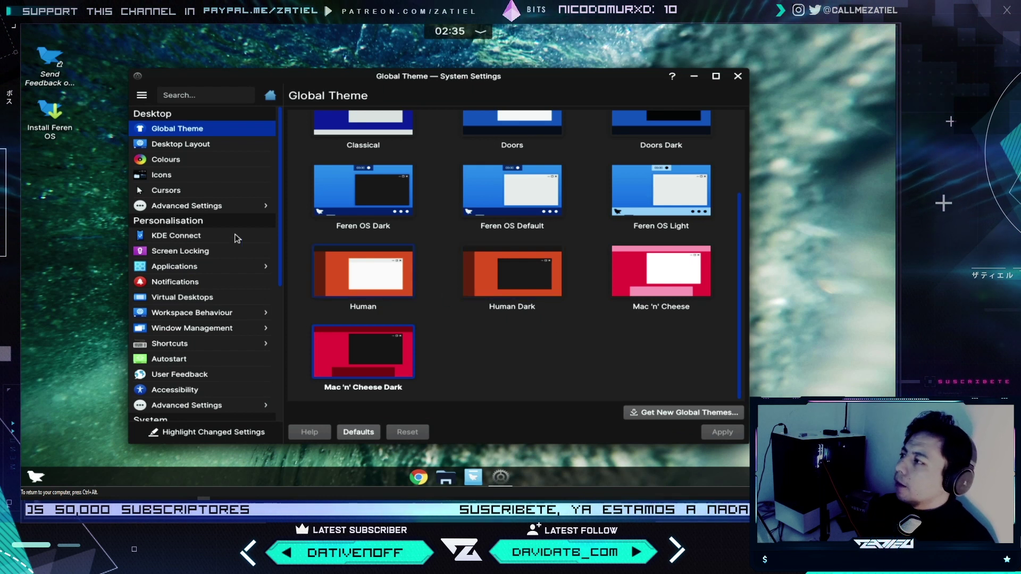
Apply the Mac 'n' Cheese desktop layout and look at its Feren OS system menu
click(207, 146)
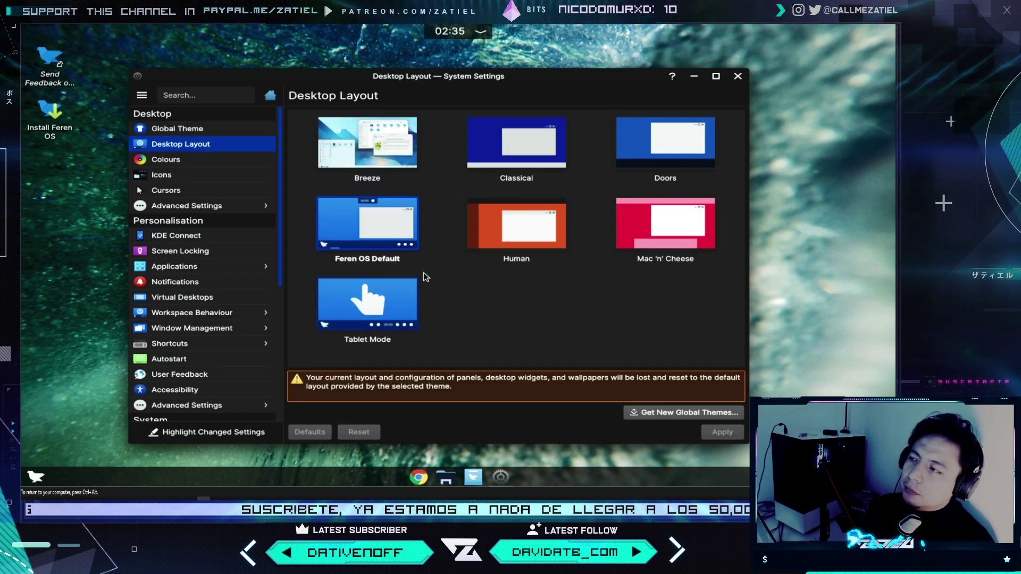
click(687, 246)
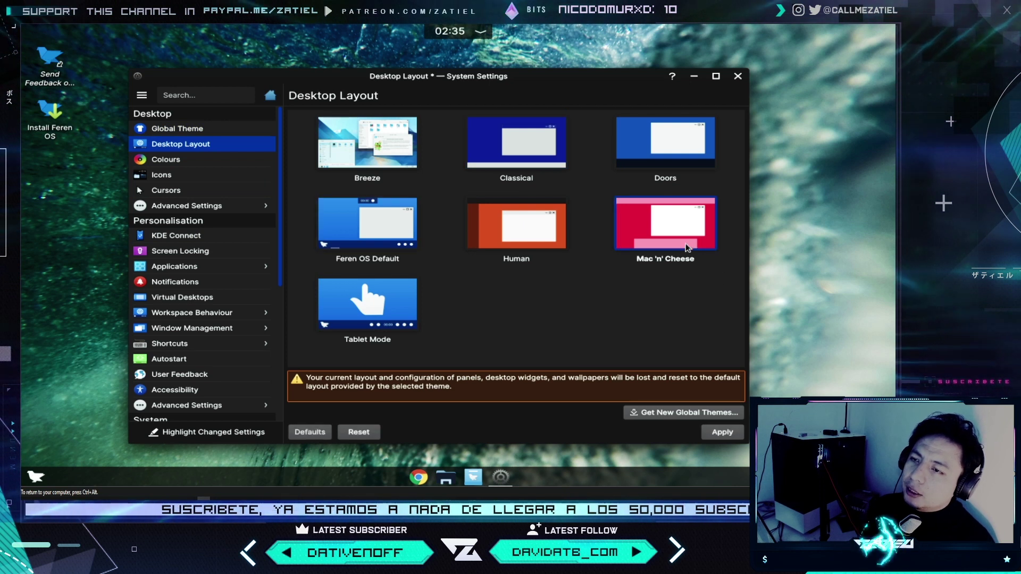
click(714, 433)
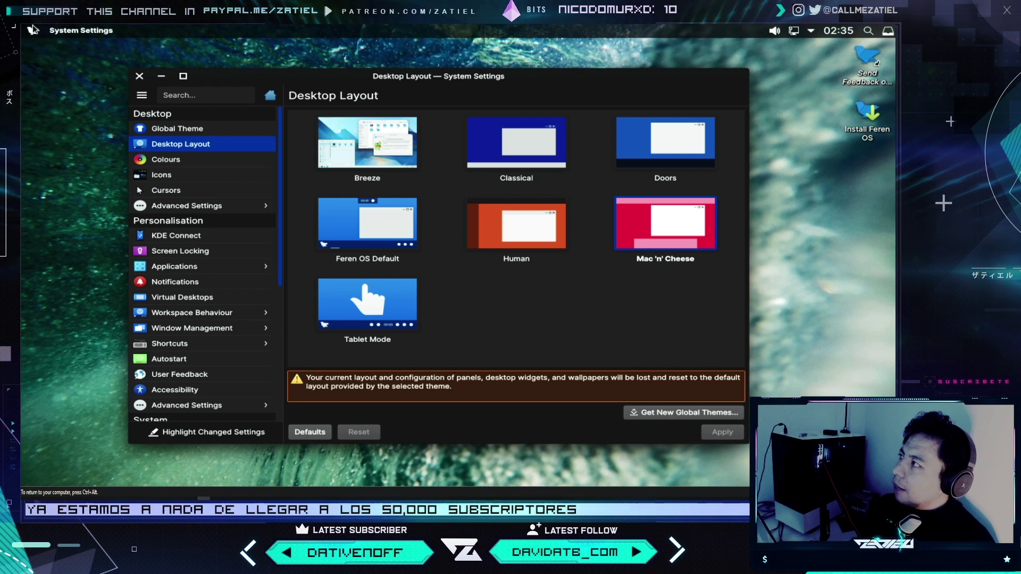
click(31, 28)
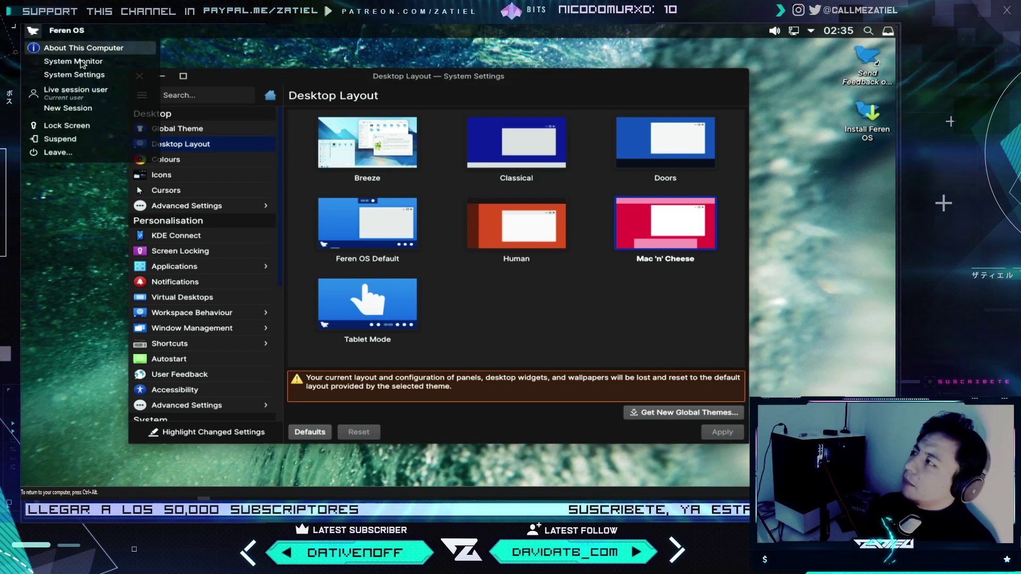
click(77, 278)
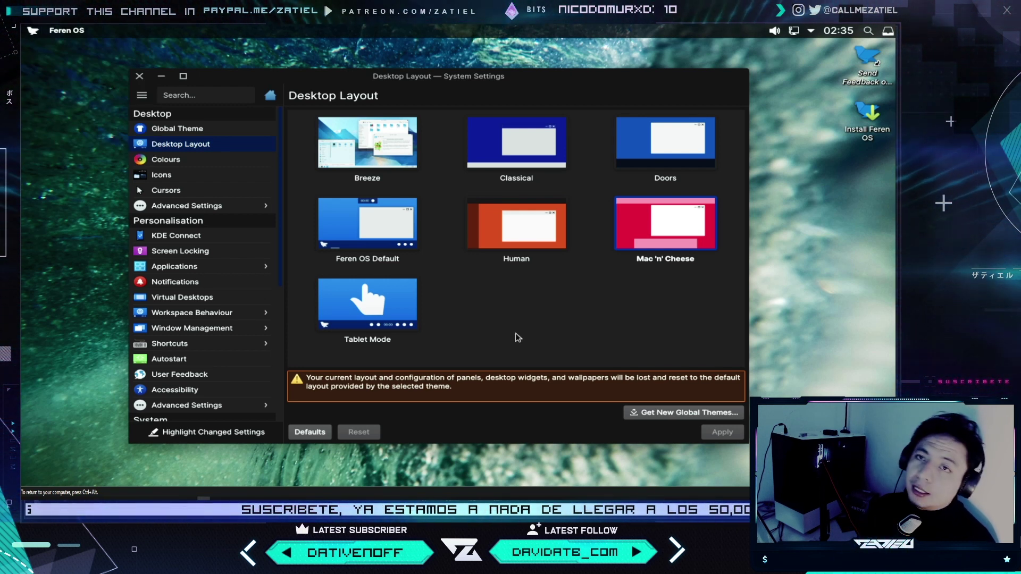
Try the Tablet Mode desktop layout, and restore the Feren OS Default layout
click(406, 301)
click(722, 432)
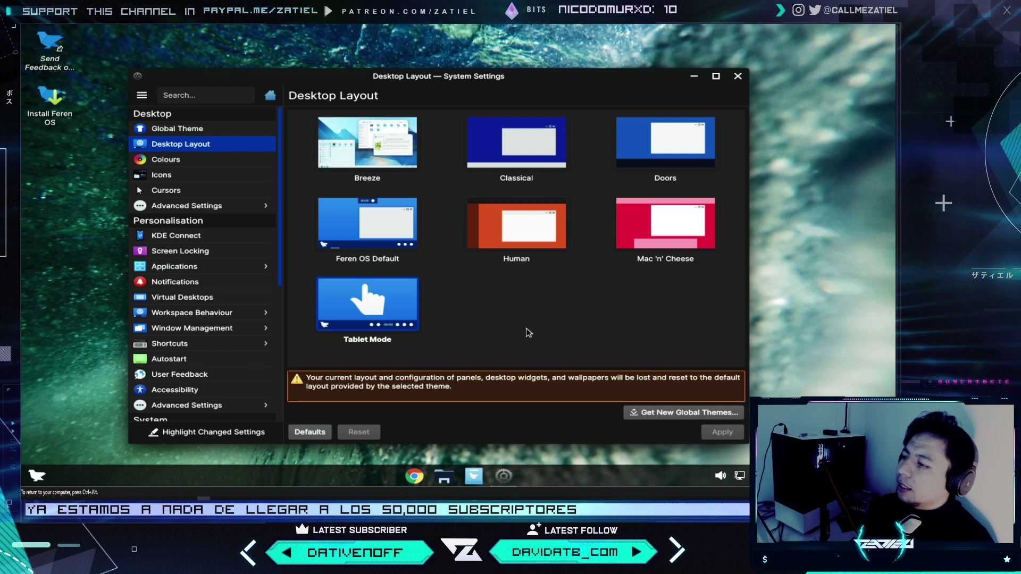
click(348, 242)
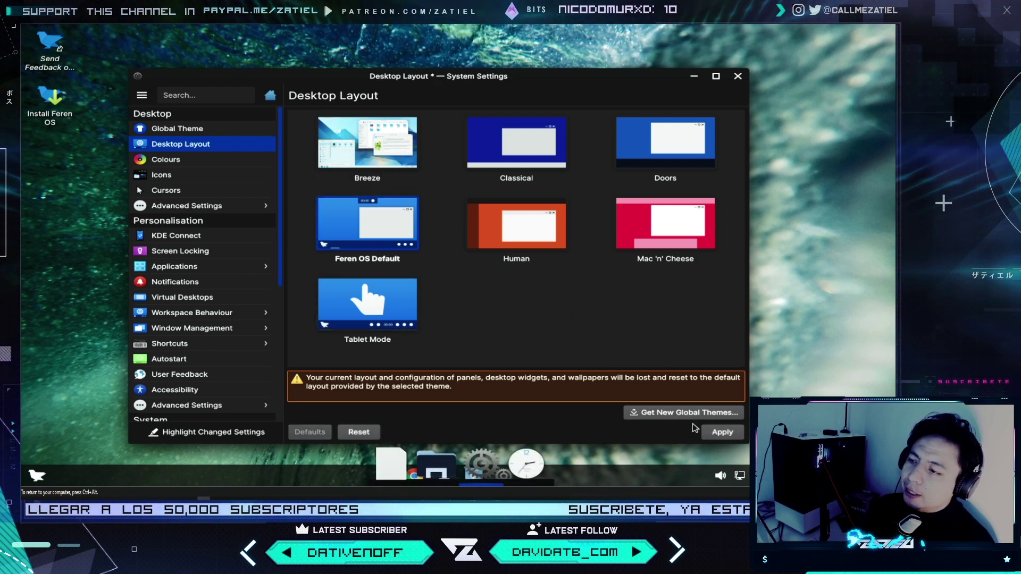
click(719, 433)
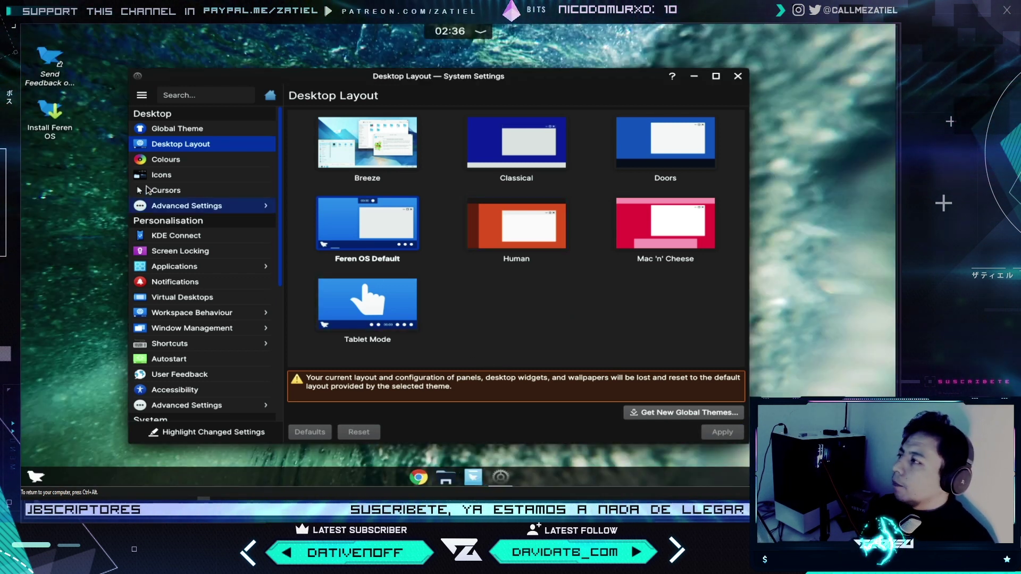
View the colour schemes, and apply the Breeze Light cursor theme at size 36
click(181, 164)
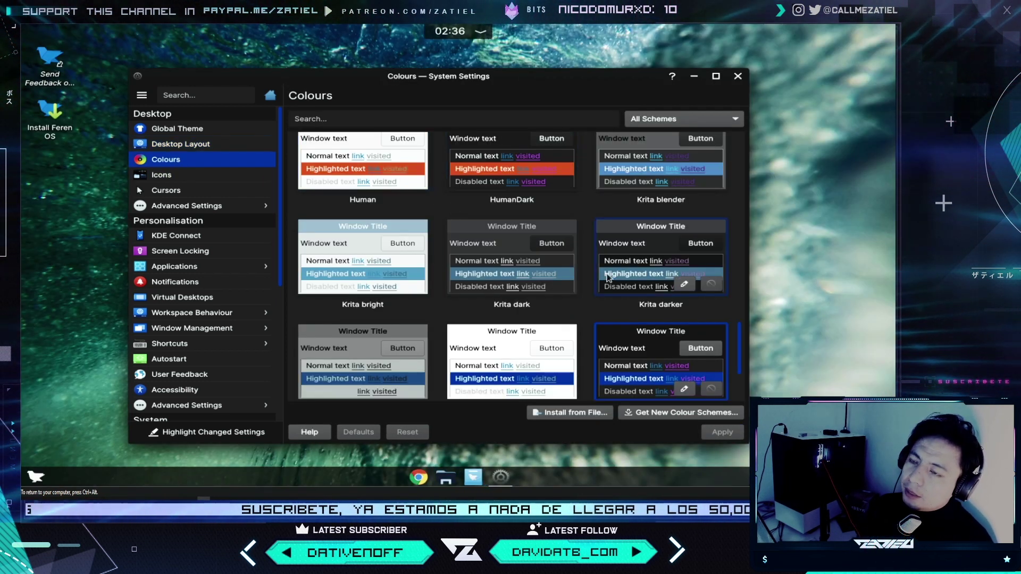
click(191, 176)
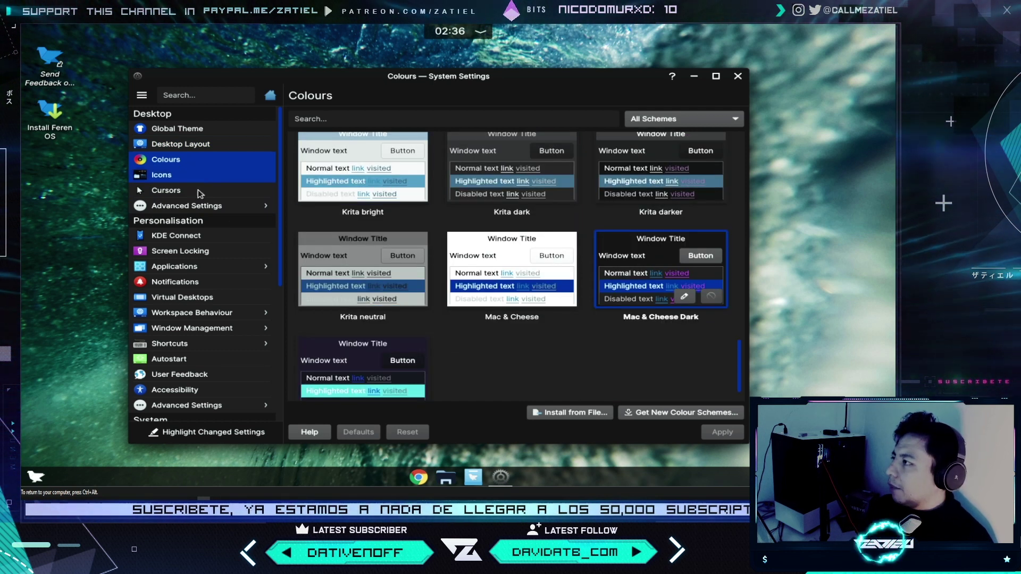
click(199, 192)
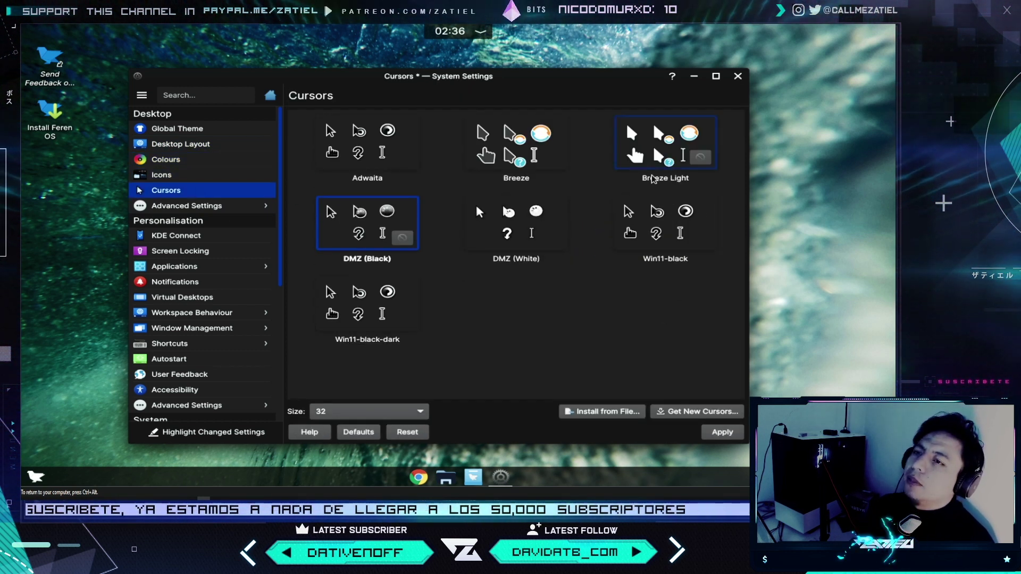
click(718, 435)
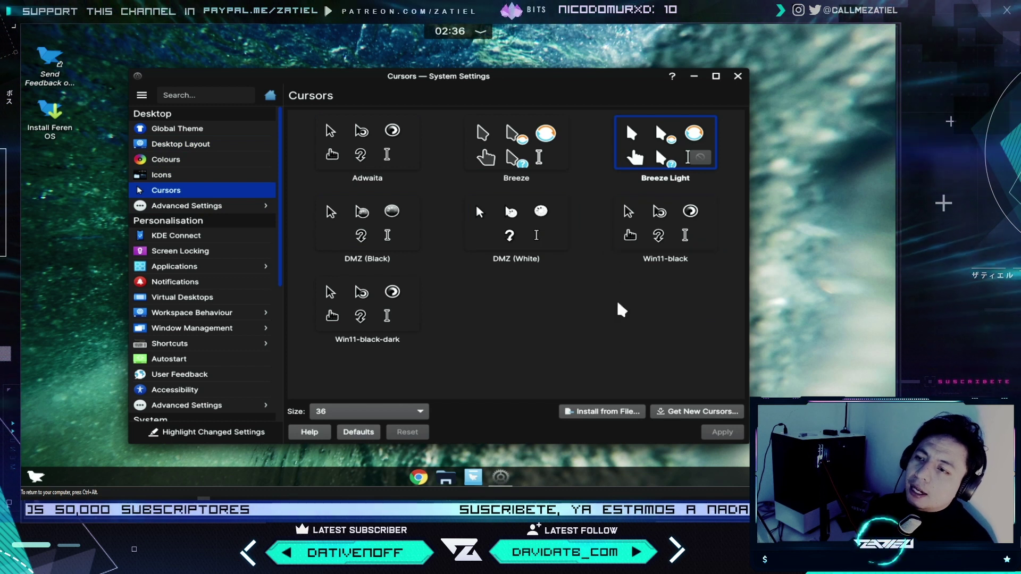
View the KDE Connect page and examine the default web browser, file manager, email client and terminal emulator choices
click(216, 238)
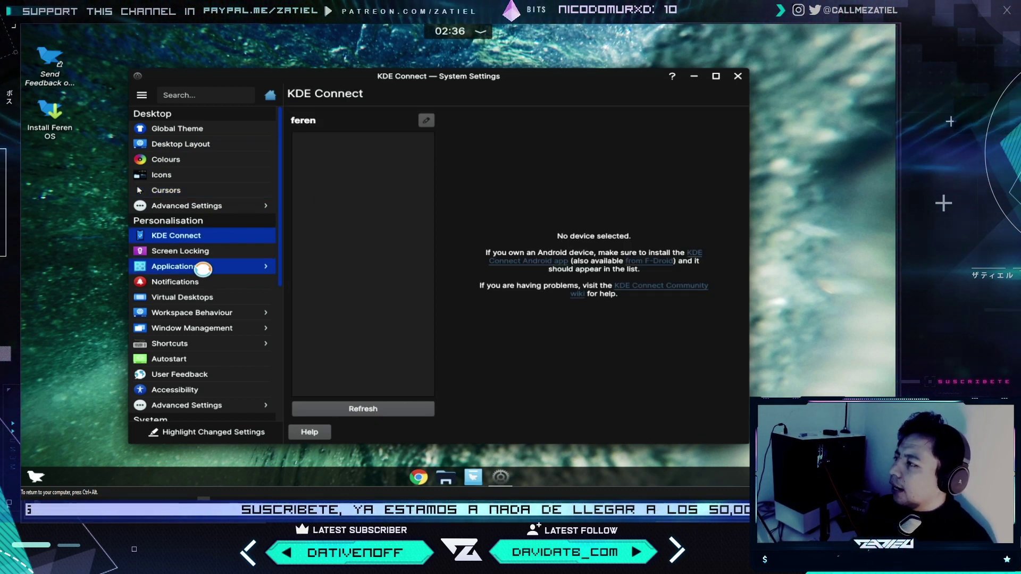
click(201, 266)
click(532, 123)
click(515, 139)
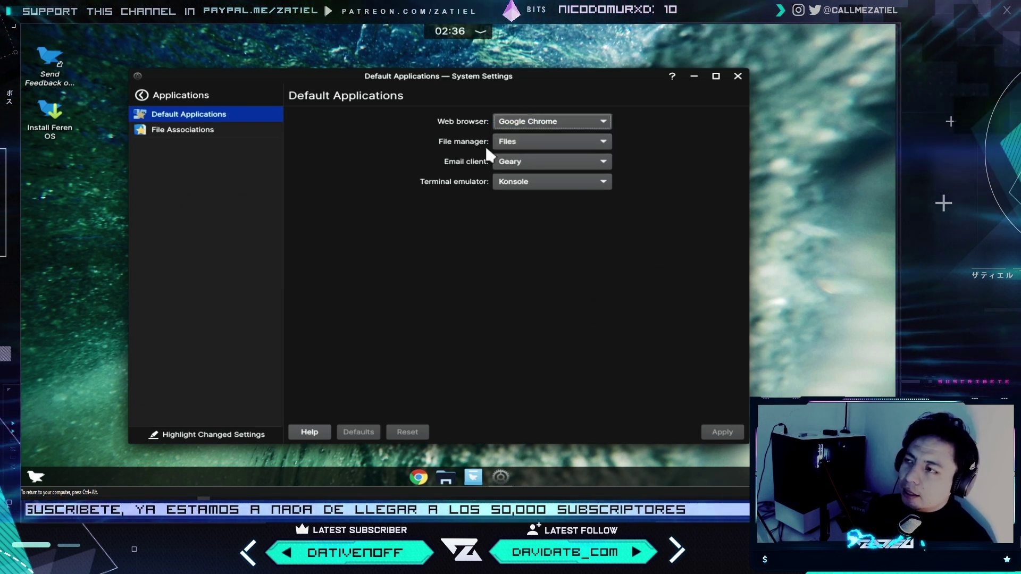
click(508, 142)
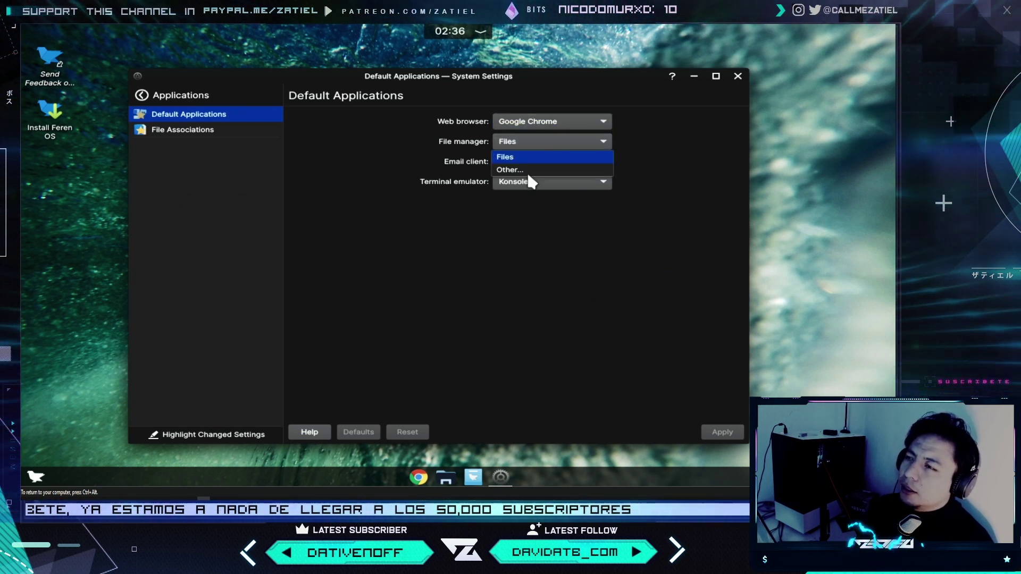
click(478, 152)
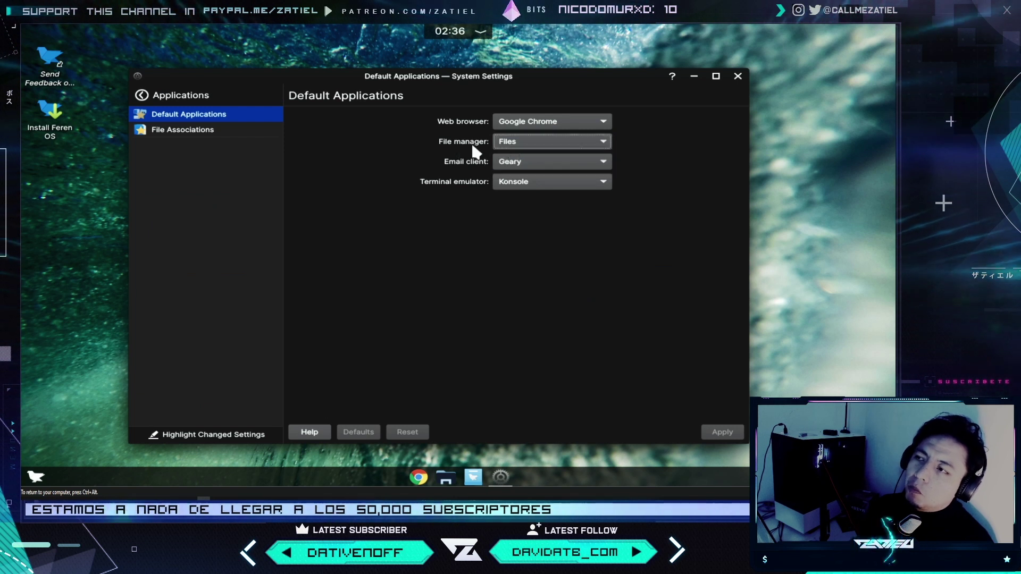
click(538, 155)
click(460, 180)
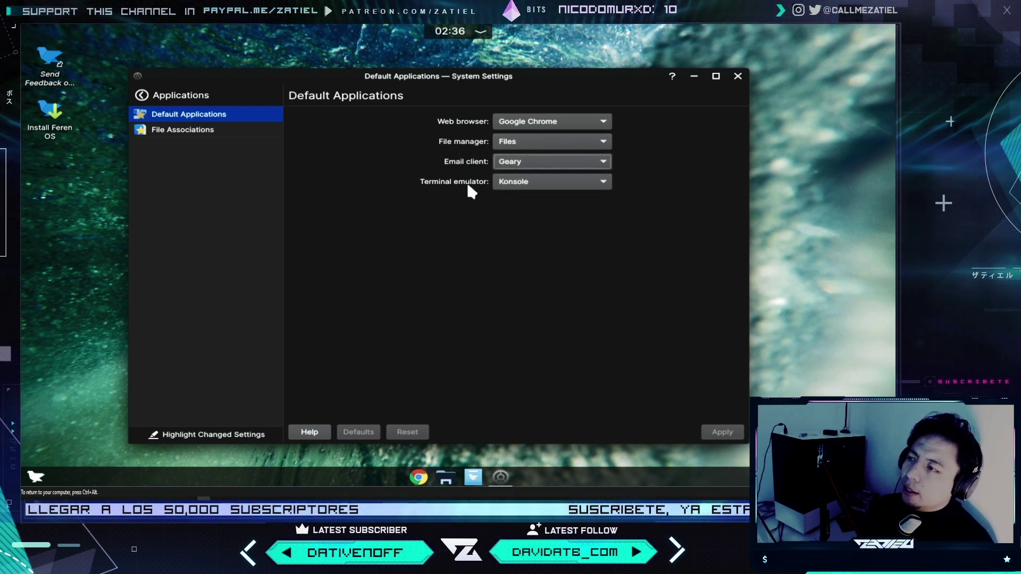
click(519, 181)
click(436, 181)
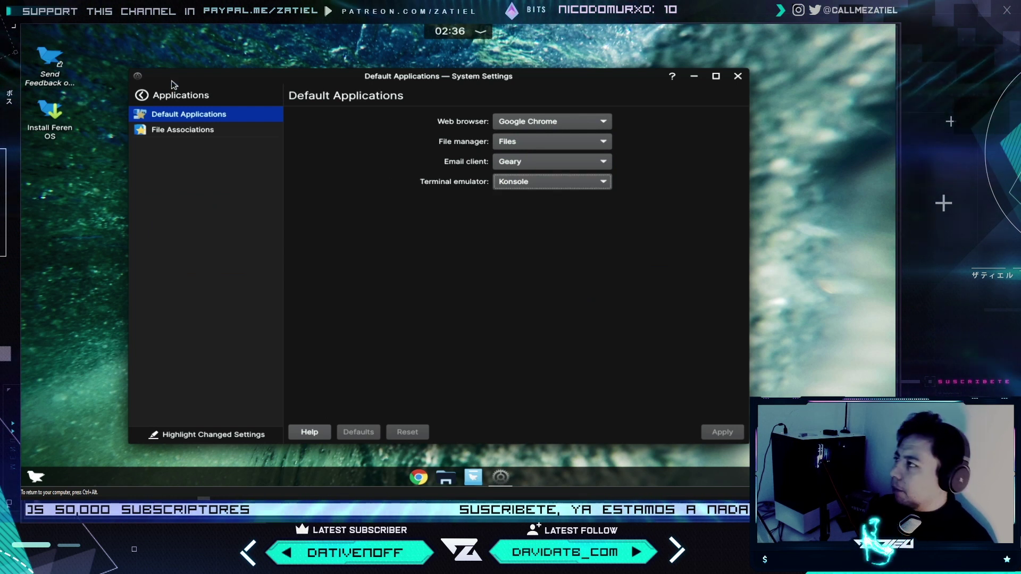
Return to the main settings categories and look through the available global themes again
click(142, 96)
scroll(200, 292, down, 3)
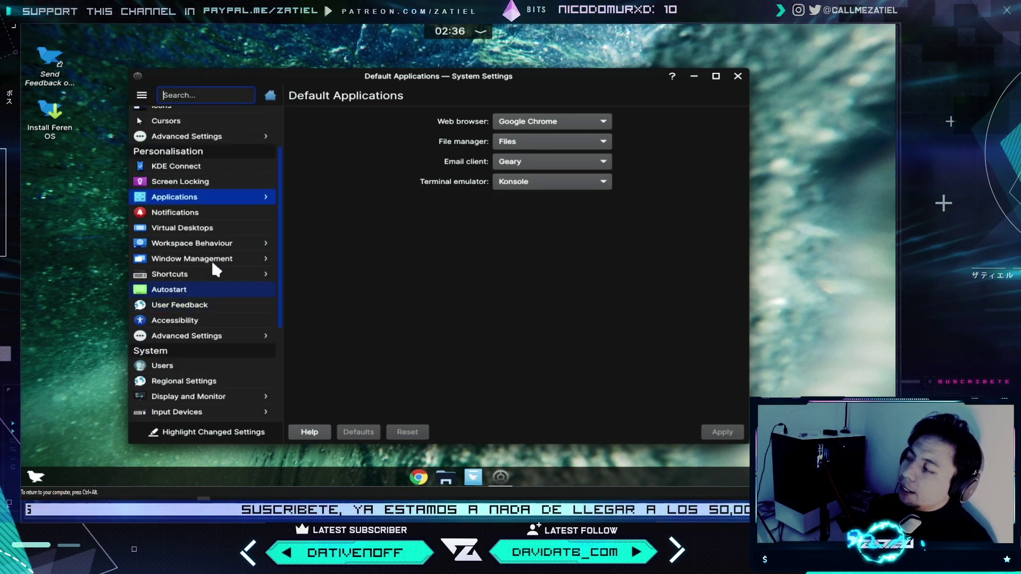
scroll(212, 244, up, 3)
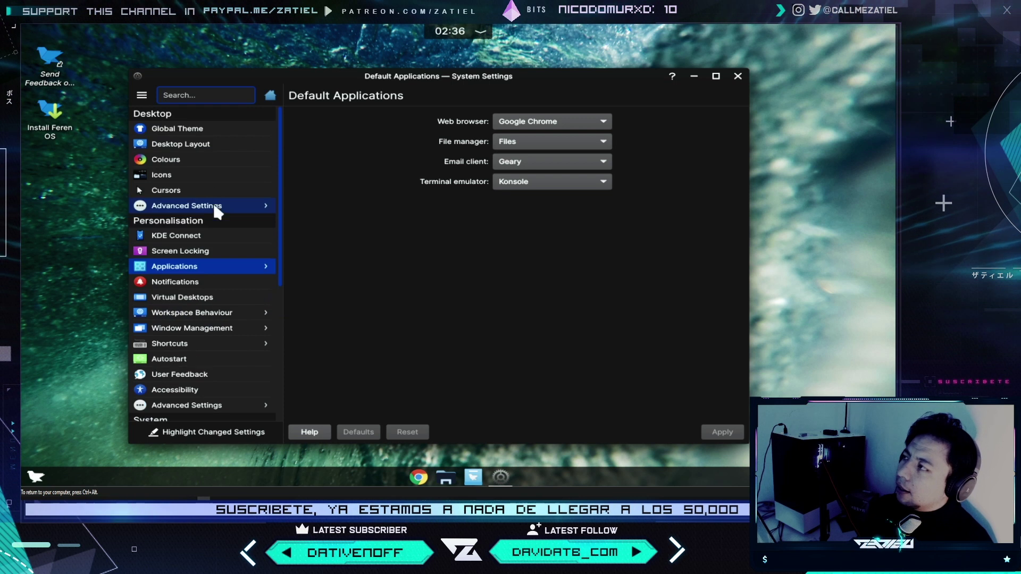
click(192, 129)
scroll(579, 237, down, 4)
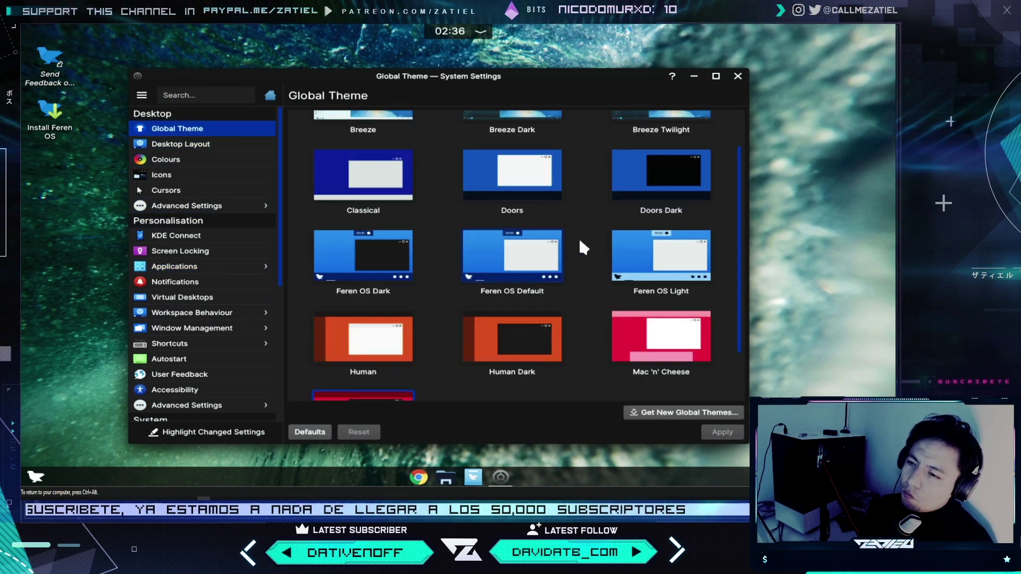
scroll(580, 237, up, 2)
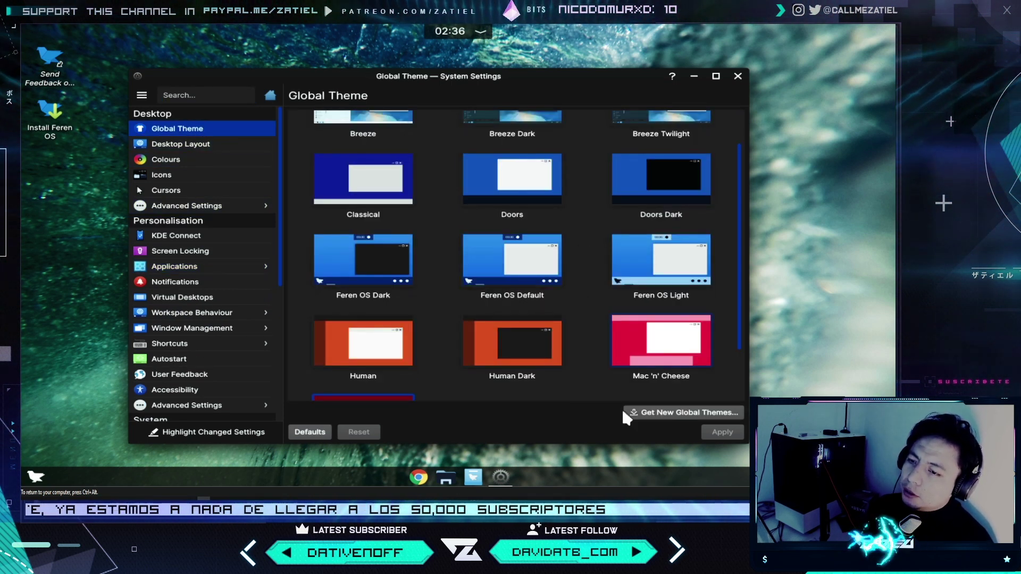
Try to install the Twilight-dark Global Theme from the downloadable themes, and view the Settings applications while it is being processed
click(664, 413)
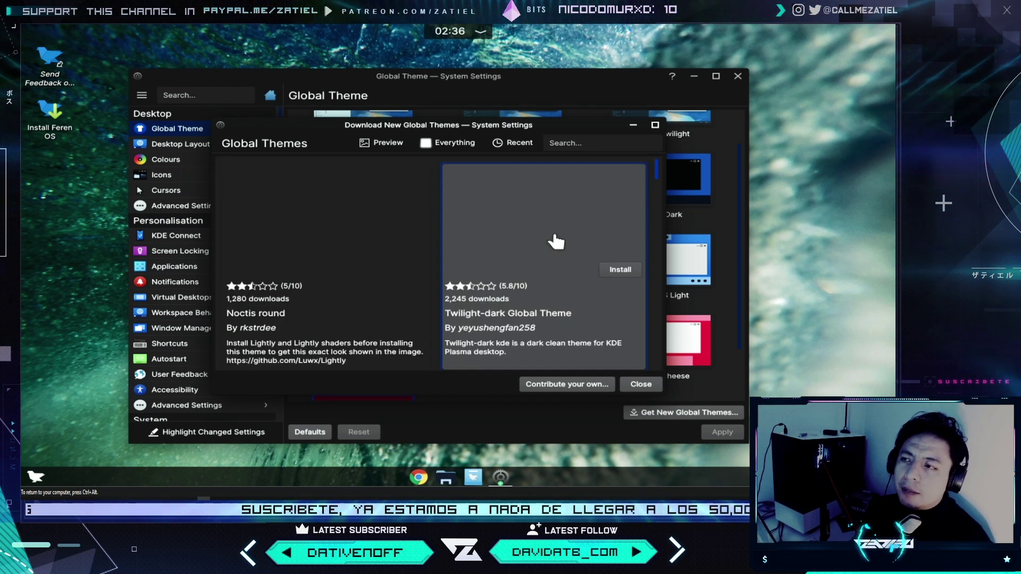
click(606, 268)
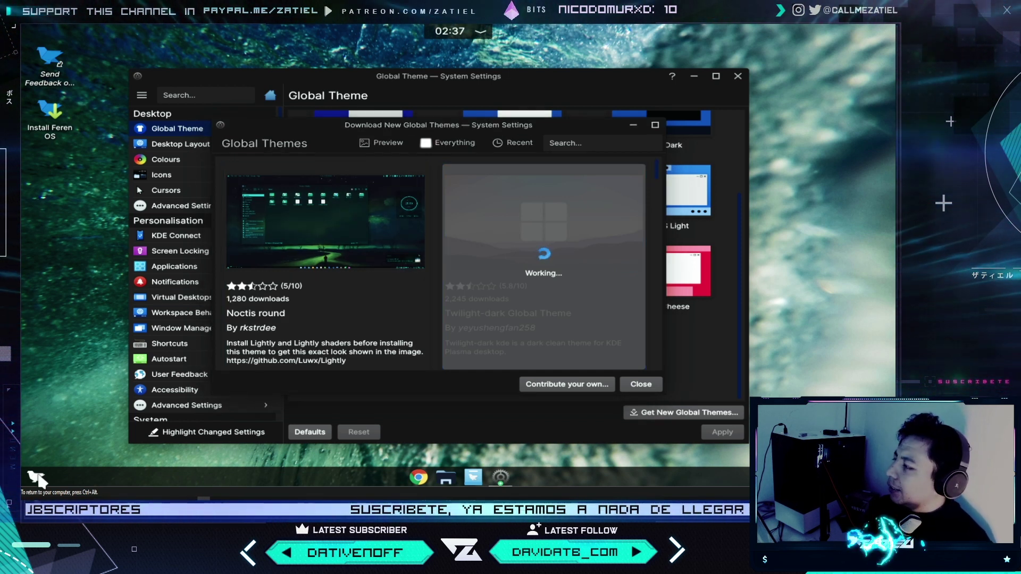
click(37, 477)
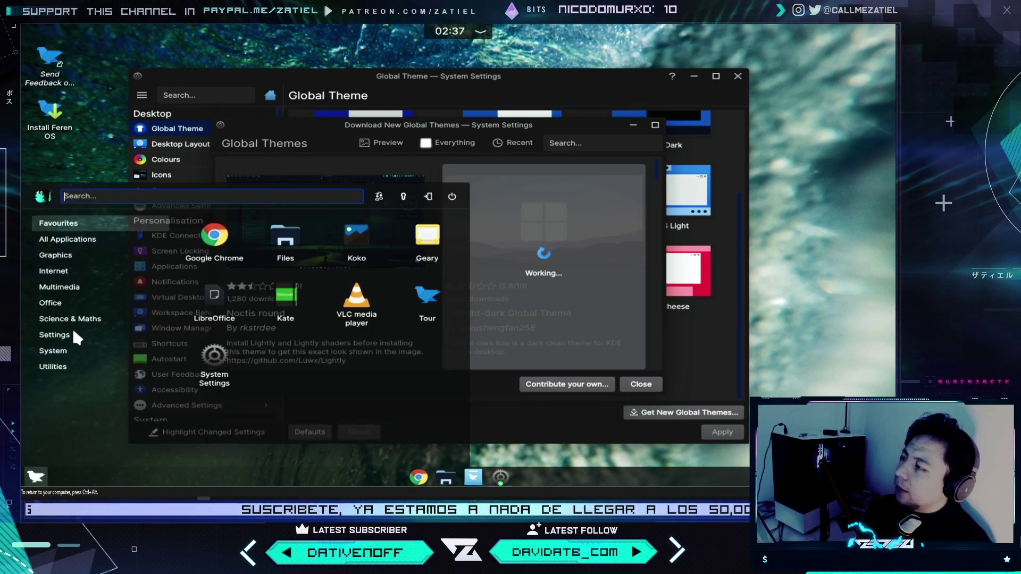
mouse_move(66, 337)
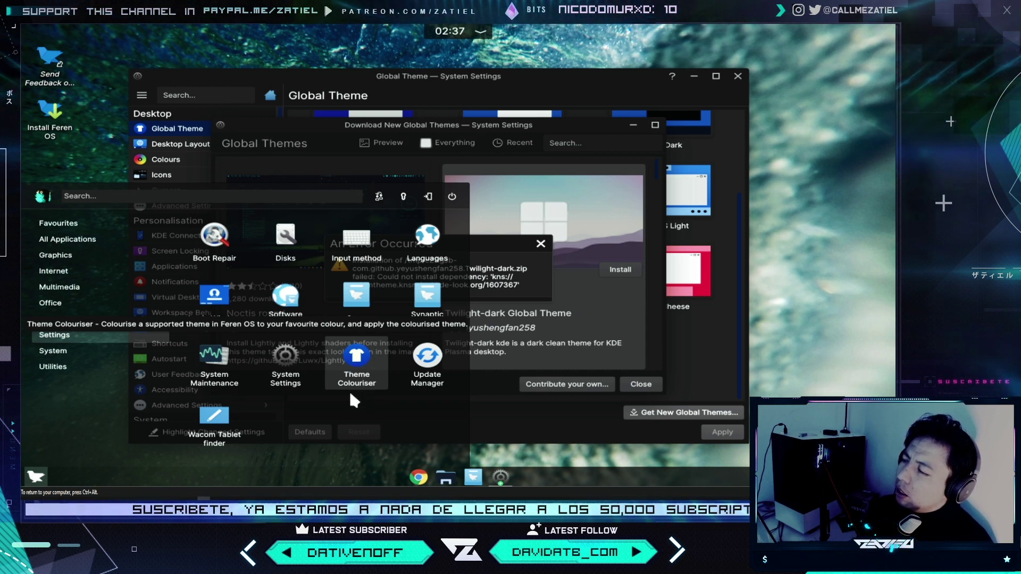
click(427, 245)
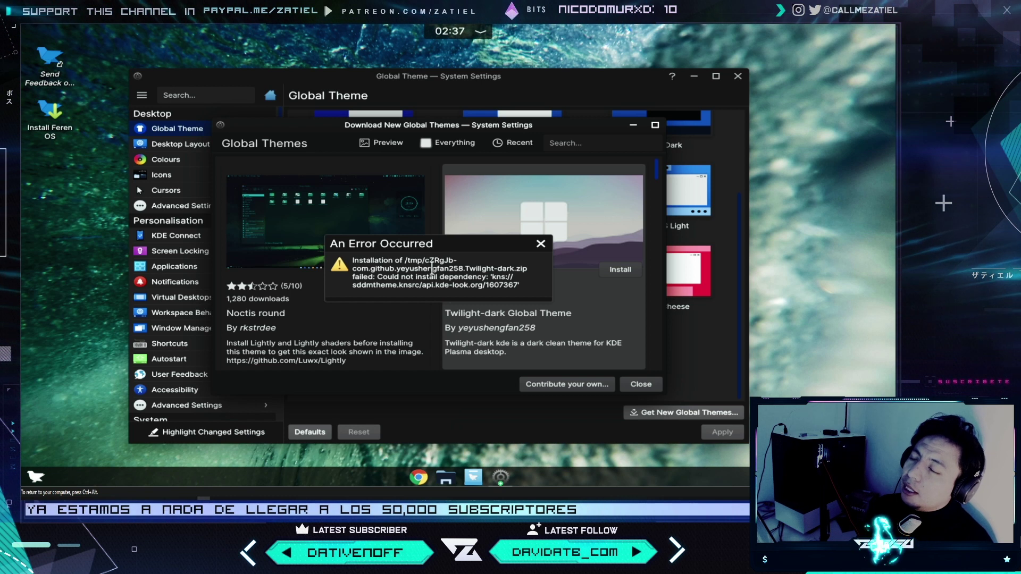
click(540, 244)
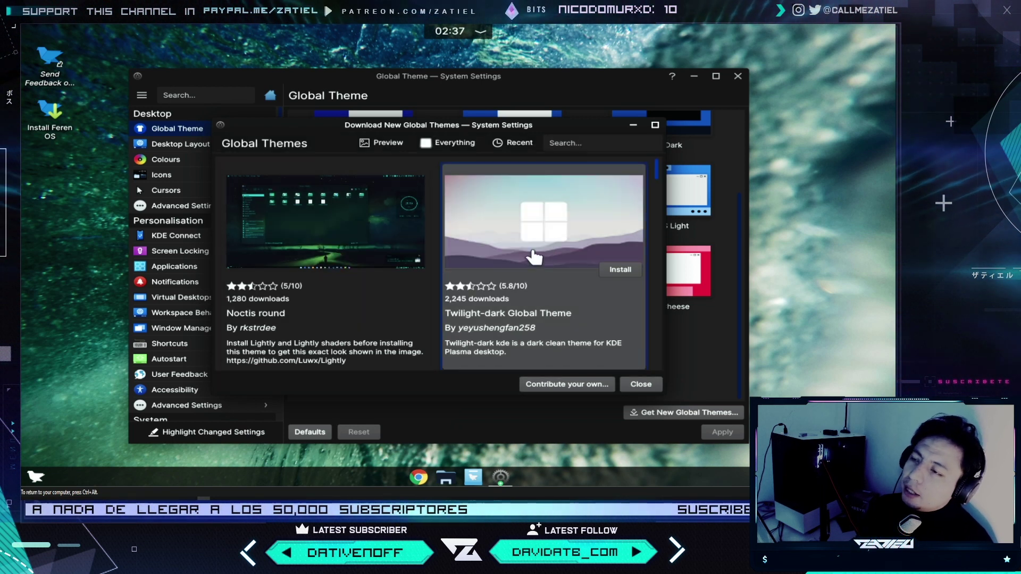
Close the global theme download window, look over the installed themes again, and close System Settings
click(642, 385)
scroll(641, 290, up, 4)
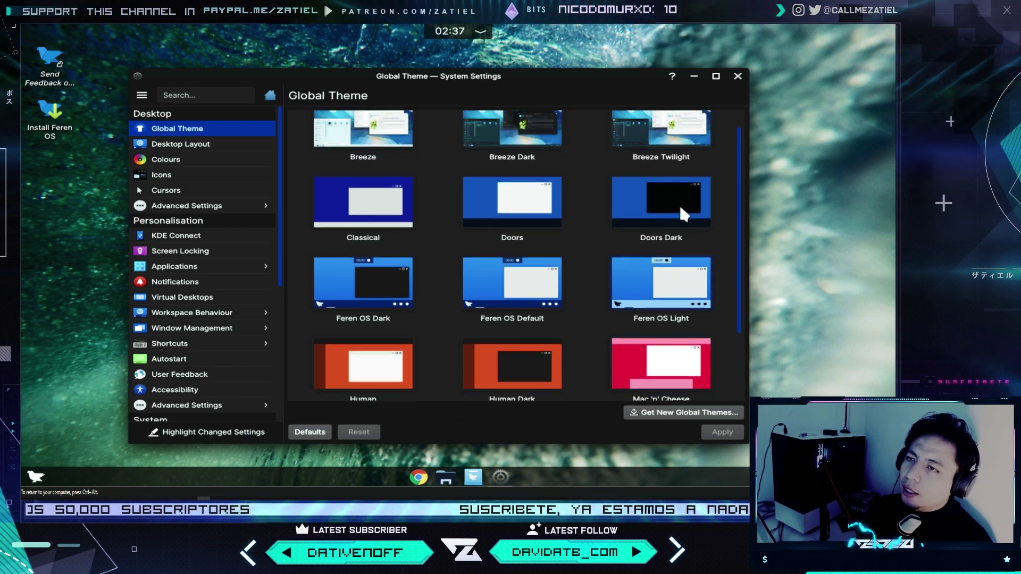
click(739, 77)
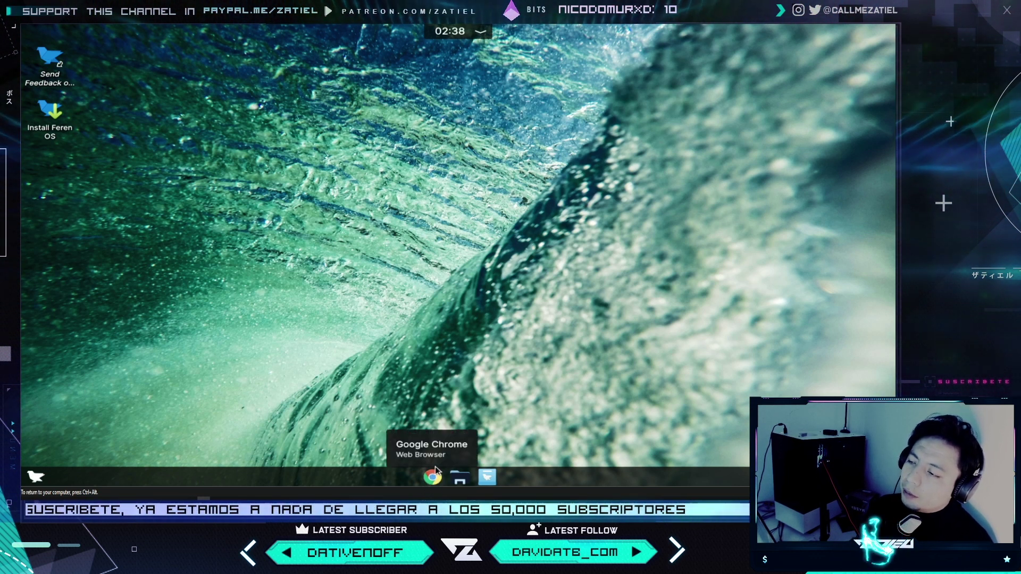
Browse the Office, Settings and System application categories, and open GDebi Package Installer
click(36, 475)
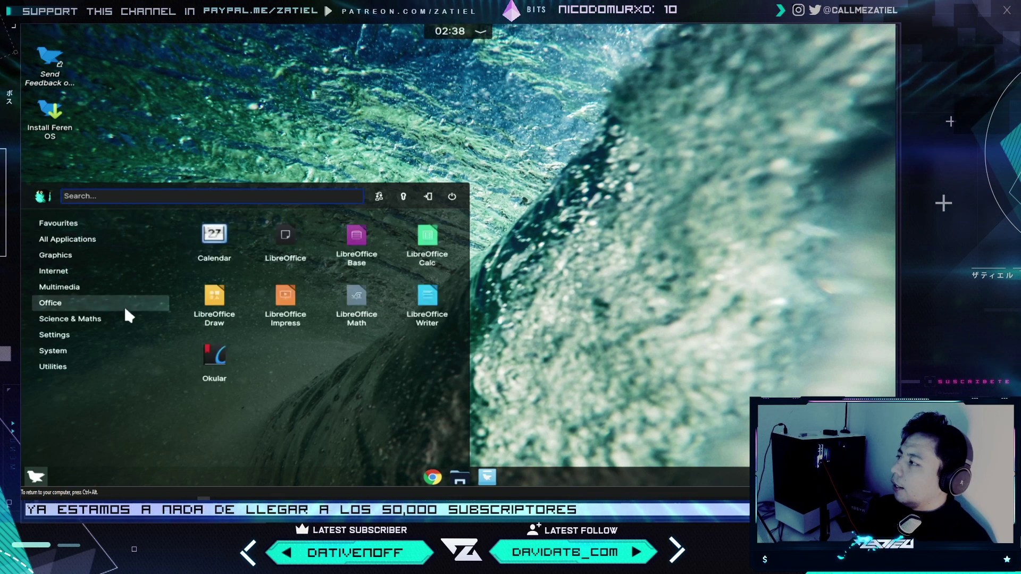
mouse_move(98, 327)
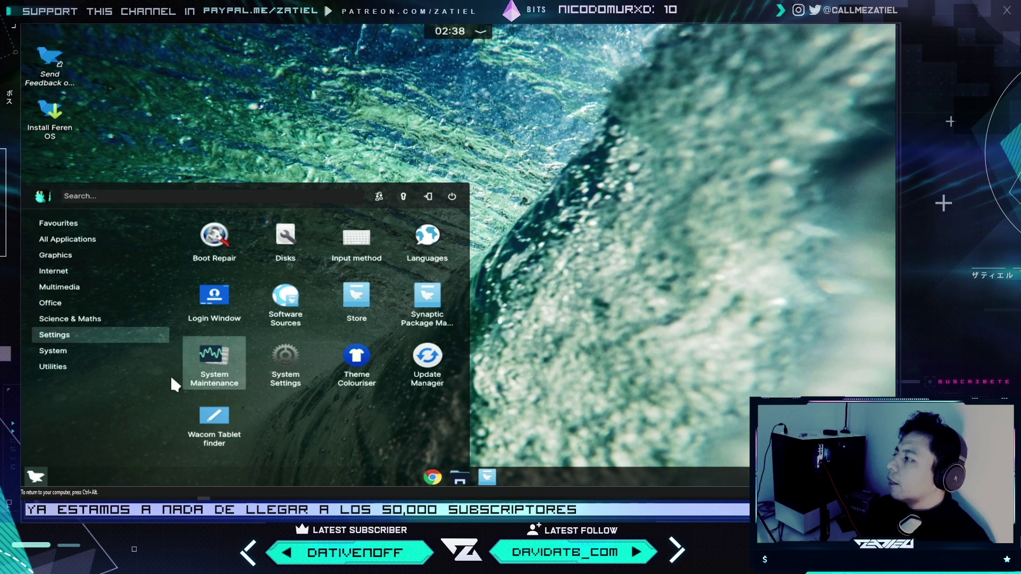
mouse_move(125, 343)
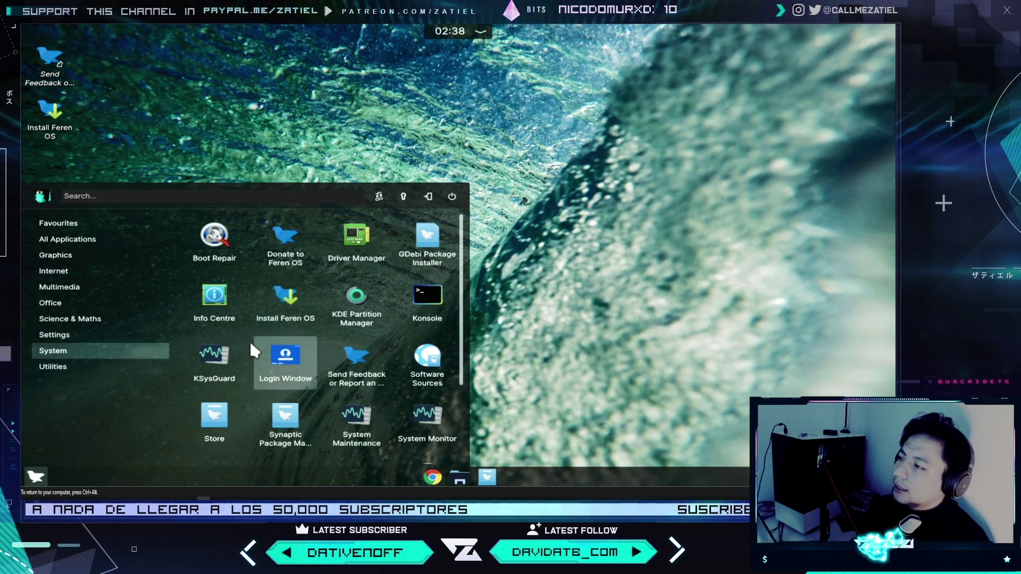
scroll(372, 394, down, 3)
scroll(394, 367, up, 2)
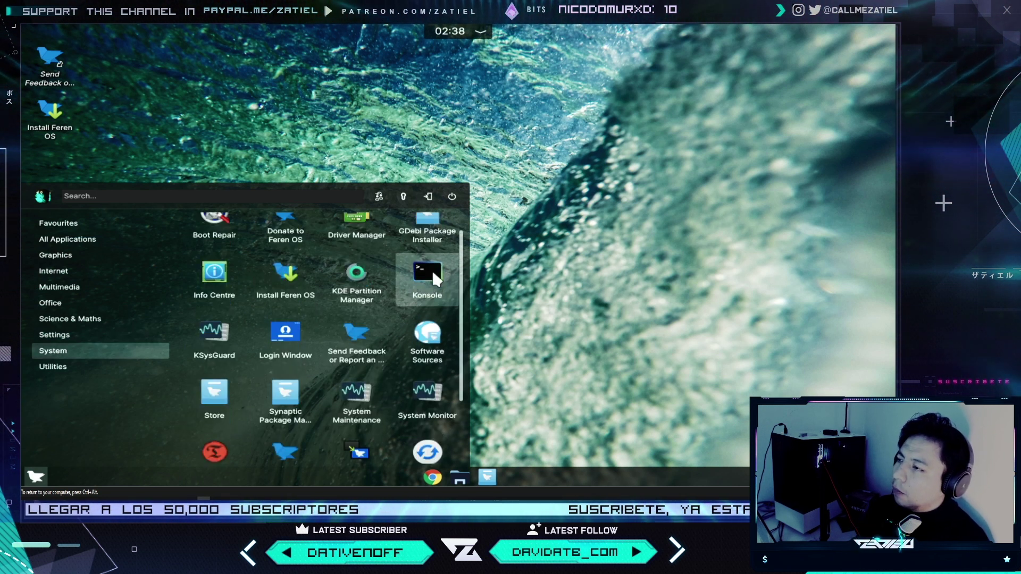
scroll(432, 270, up, 1)
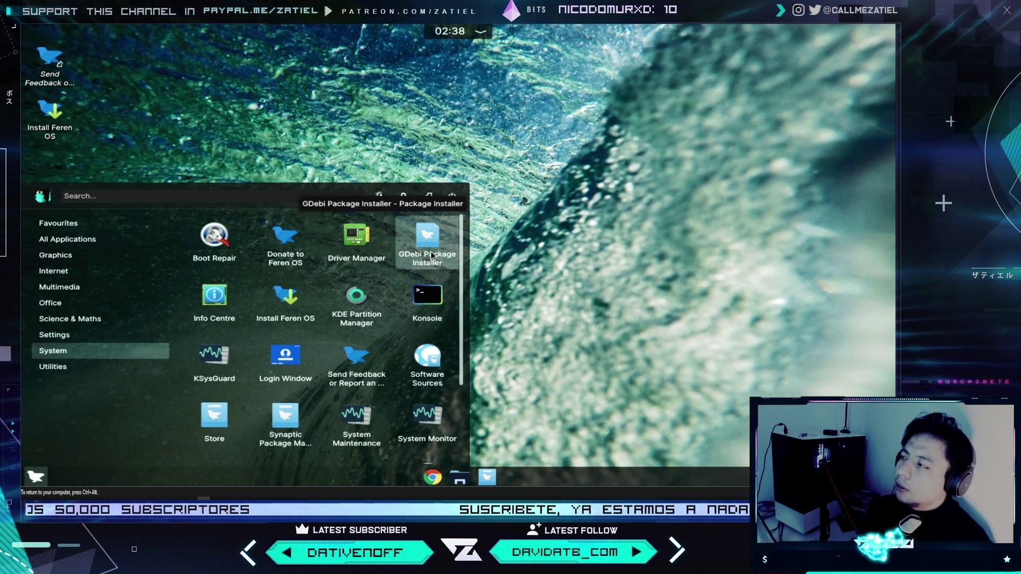
click(431, 256)
Move the Package Installer window away from the desktop's edge, try its package installation option, and close the window
drag(264, 36, 415, 97)
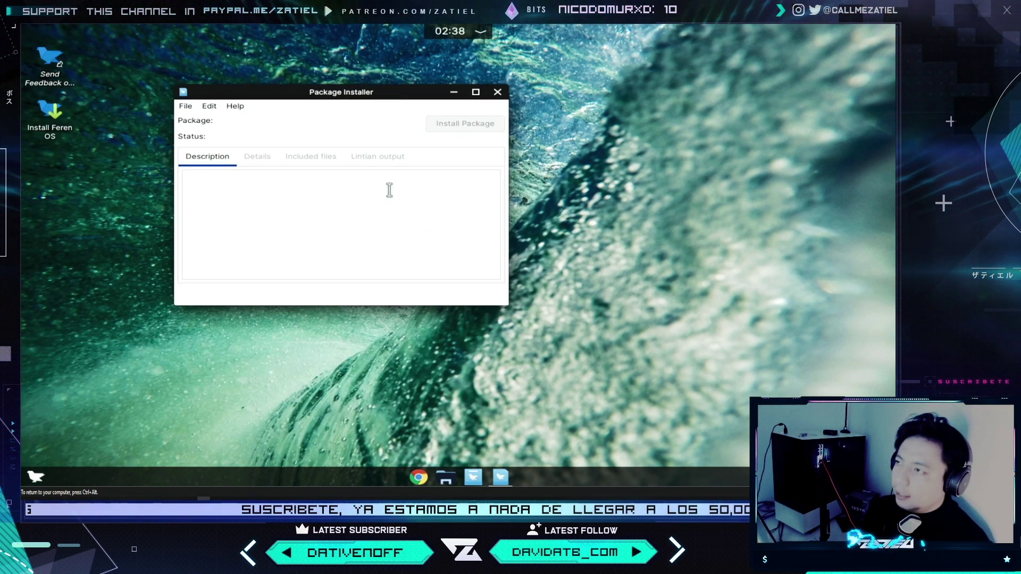
drag(691, 166, 320, 226)
click(446, 124)
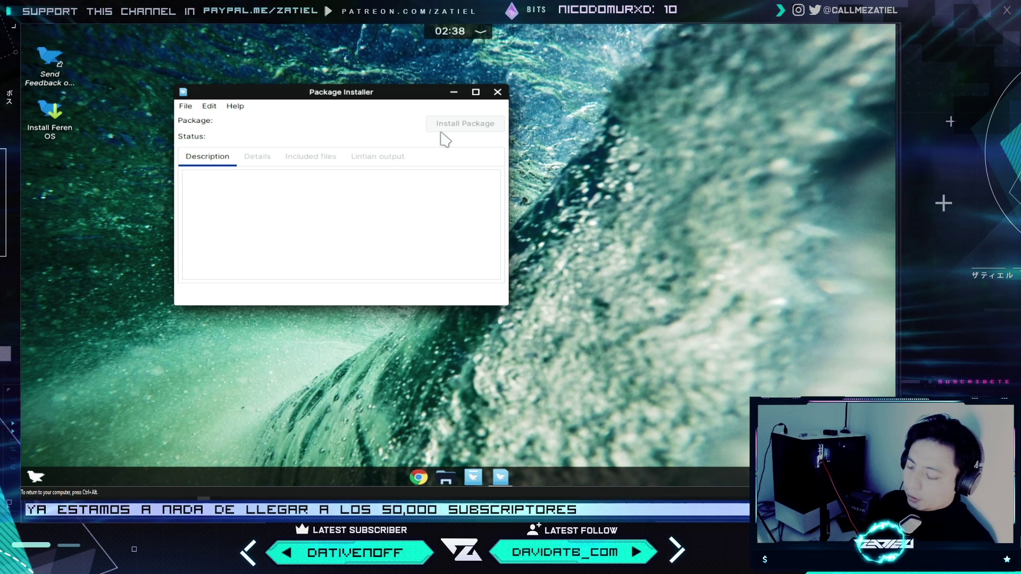
click(498, 90)
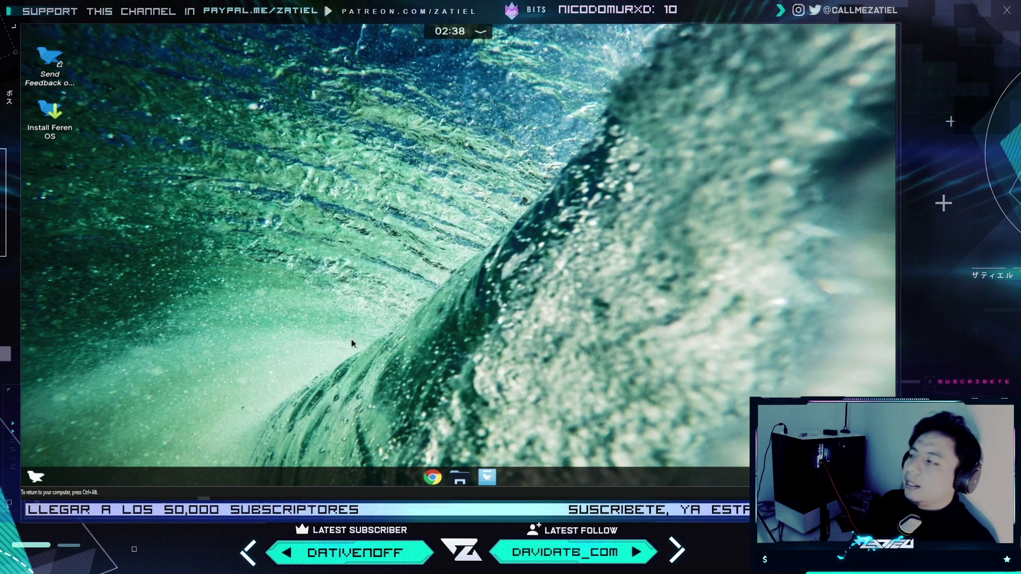
Open Character Map from the Utilities applications
click(40, 478)
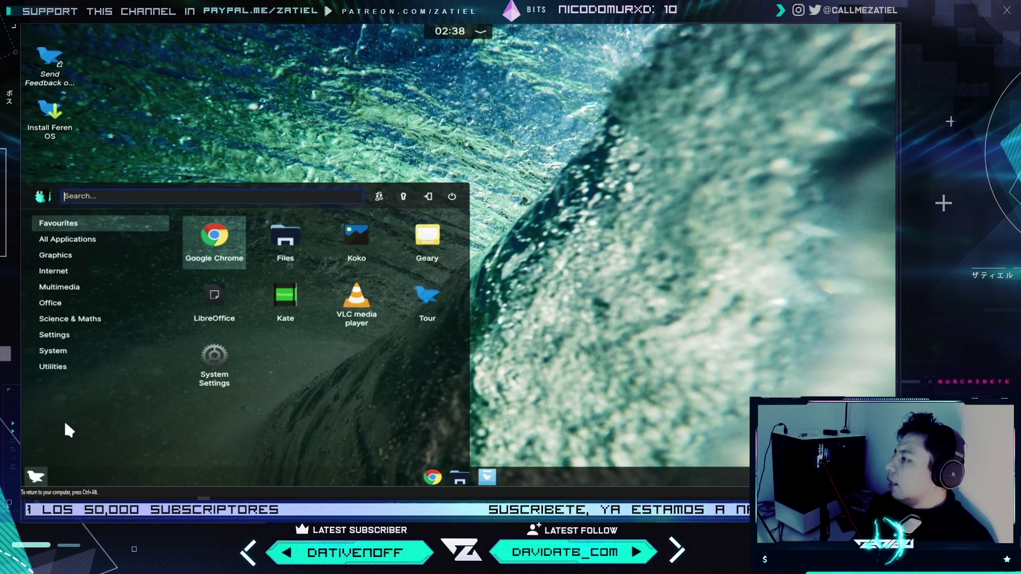
click(69, 367)
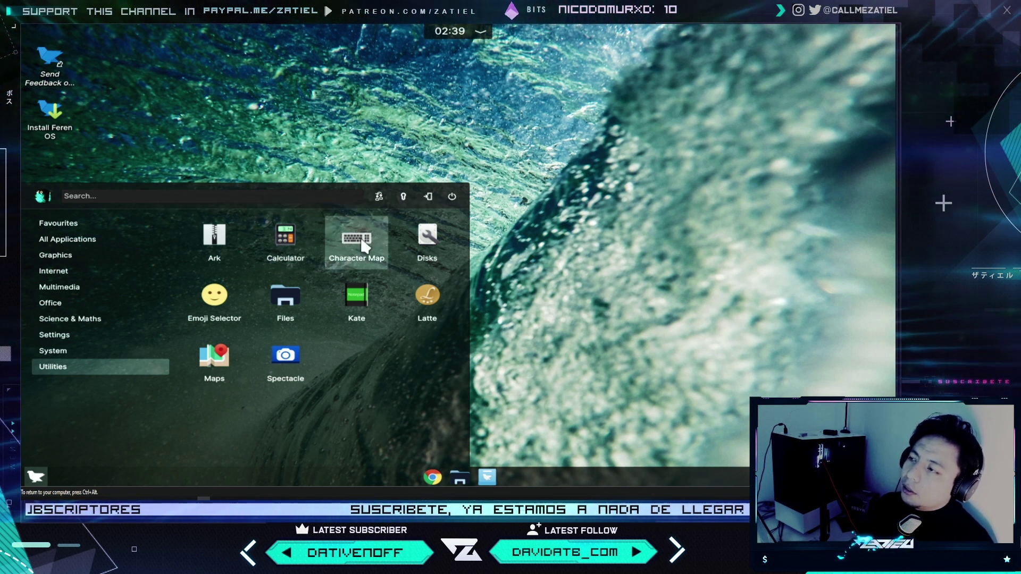
click(372, 262)
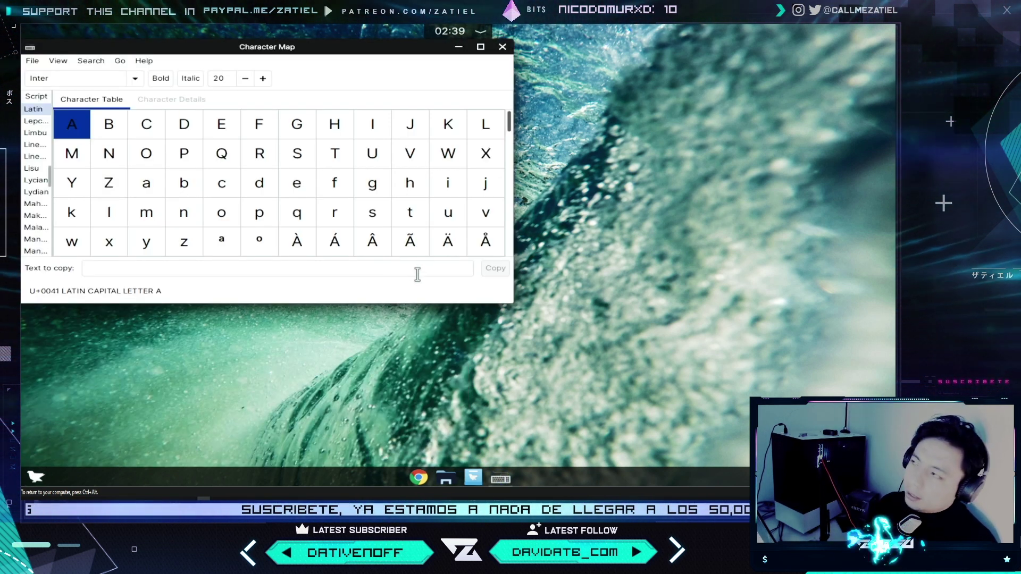
Examine the Latin script's character table from the basic letters through the extended characters
scroll(388, 199, down, 5)
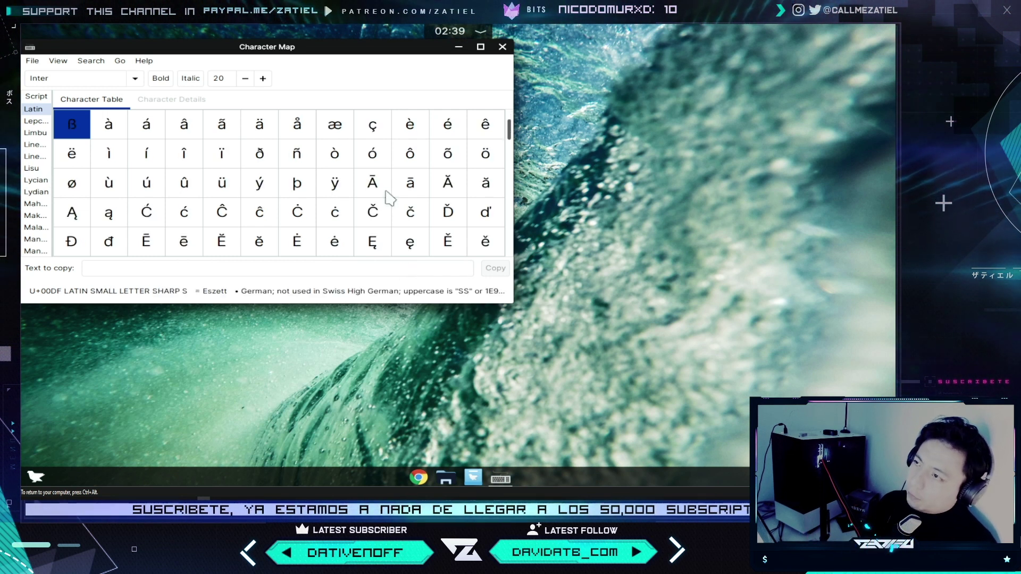
scroll(388, 205, up, 5)
scroll(389, 218, down, 3)
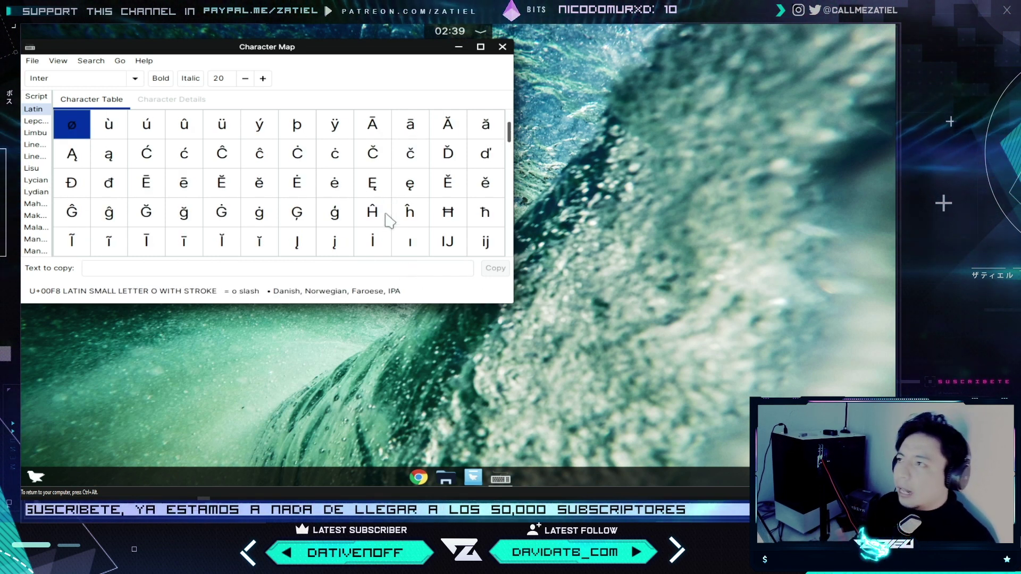
scroll(389, 223, up, 4)
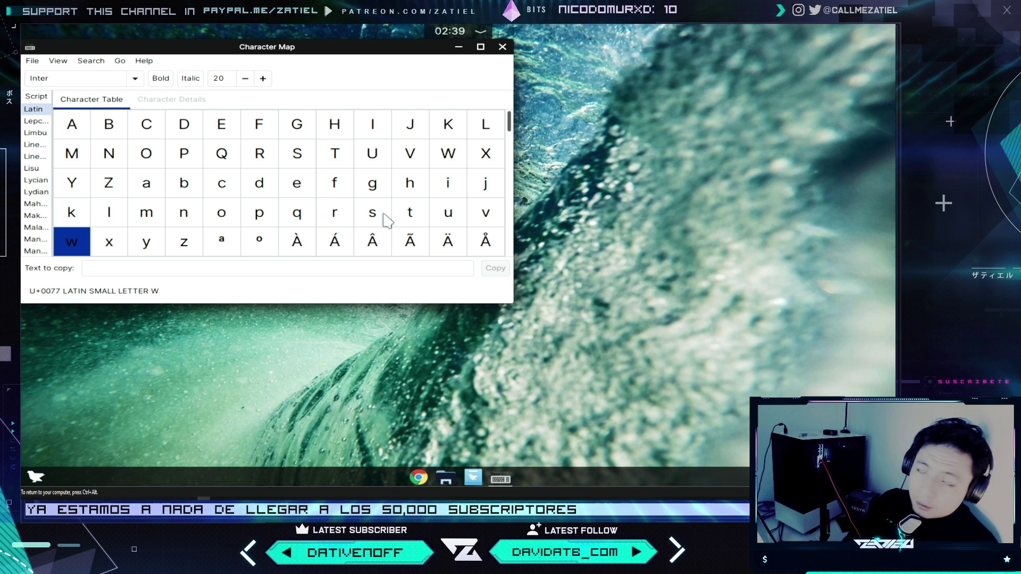
scroll(388, 221, down, 3)
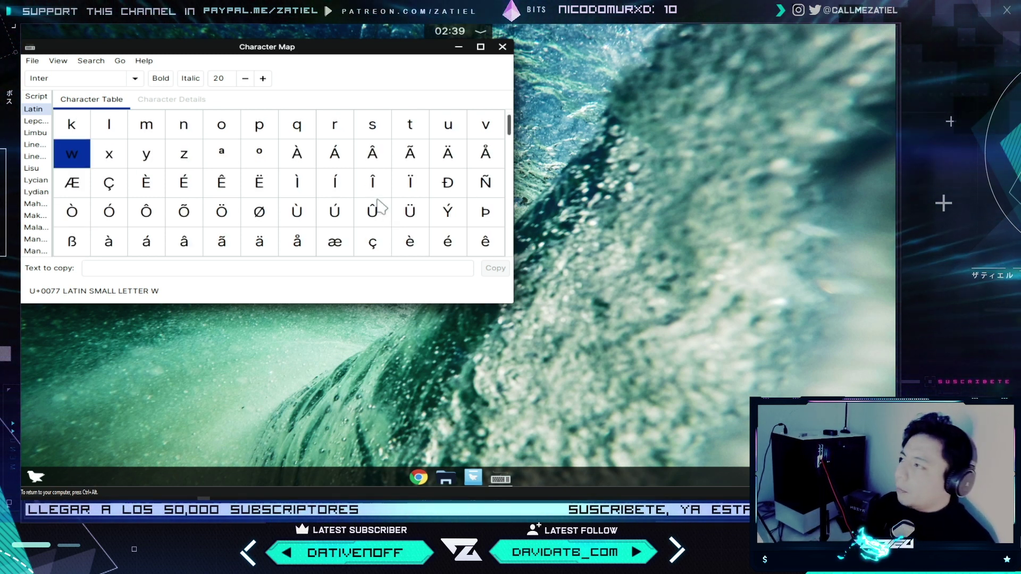
scroll(378, 205, down, 5)
scroll(378, 204, down, 15)
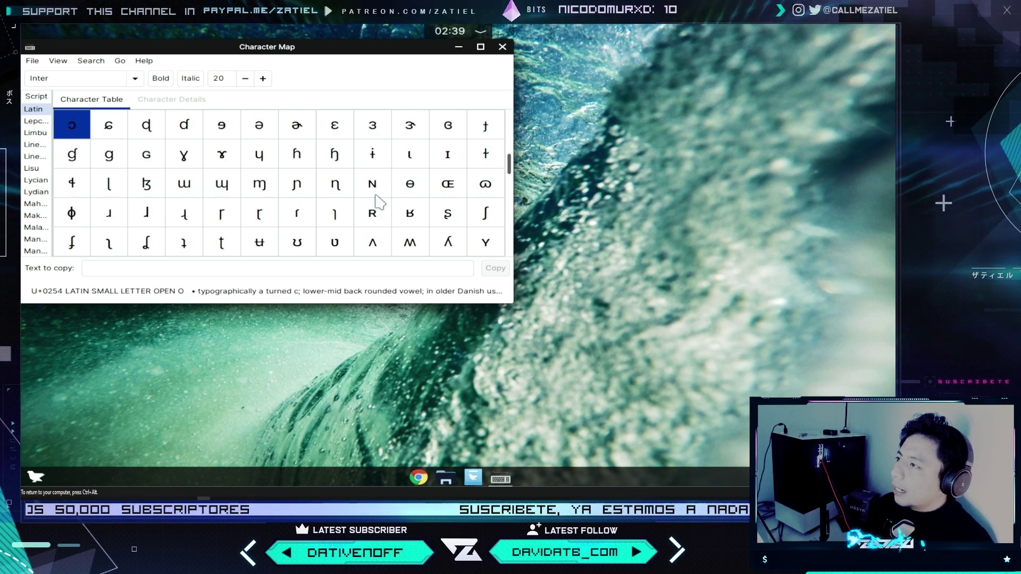
scroll(377, 202, down, 20)
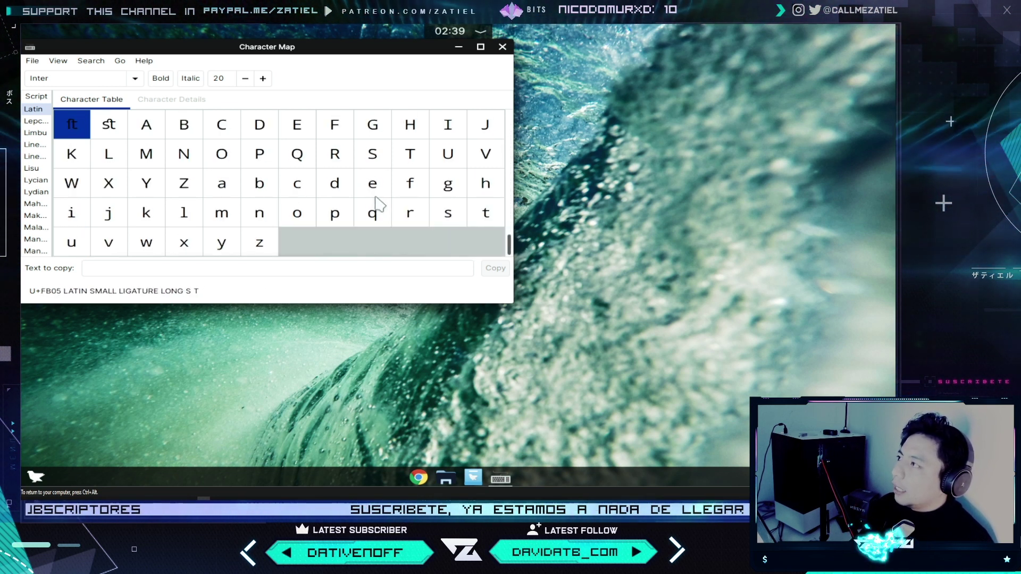
scroll(372, 190, up, 10)
Preview the Latin characters in the AnjaliOldLipi, D050000L and Chandas fonts, return to AnjaliOldLipi, and close Character Map
click(139, 77)
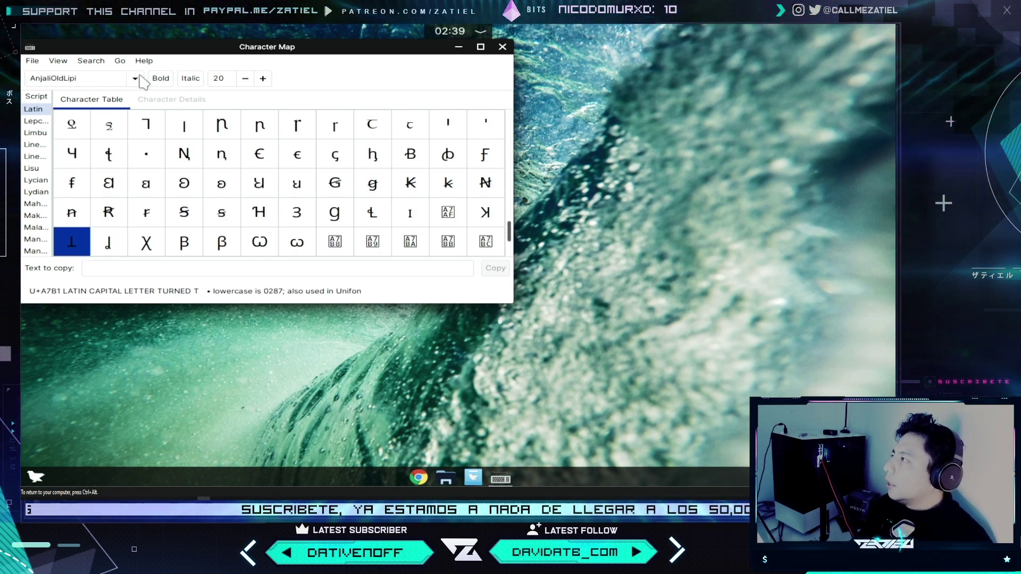
click(139, 76)
click(122, 165)
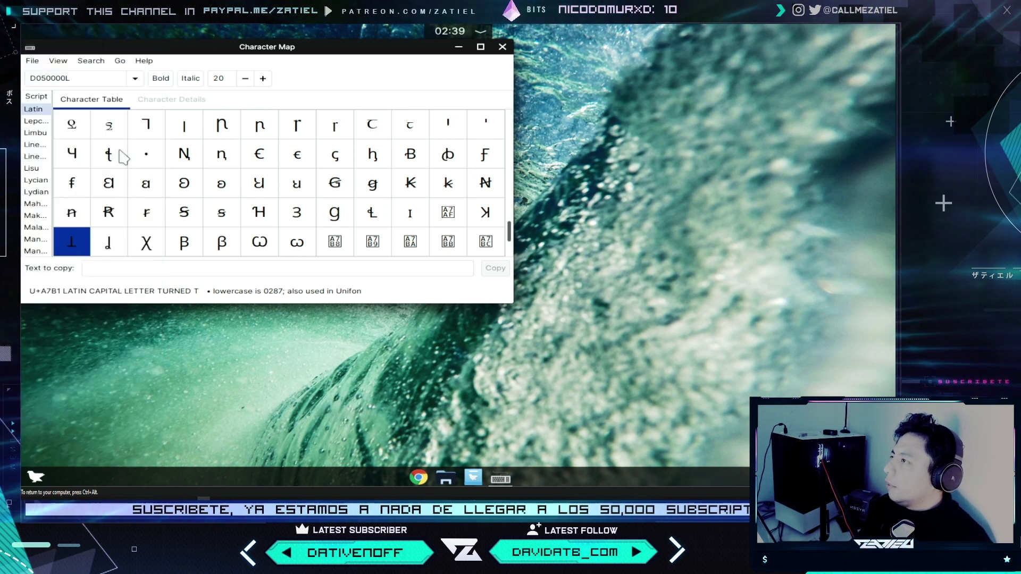
click(135, 78)
click(119, 136)
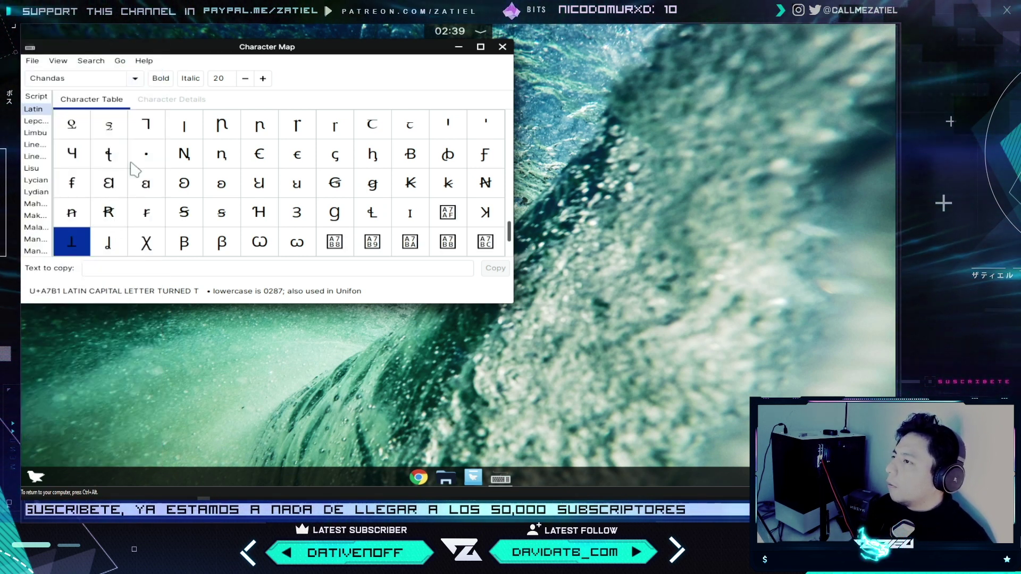
click(135, 78)
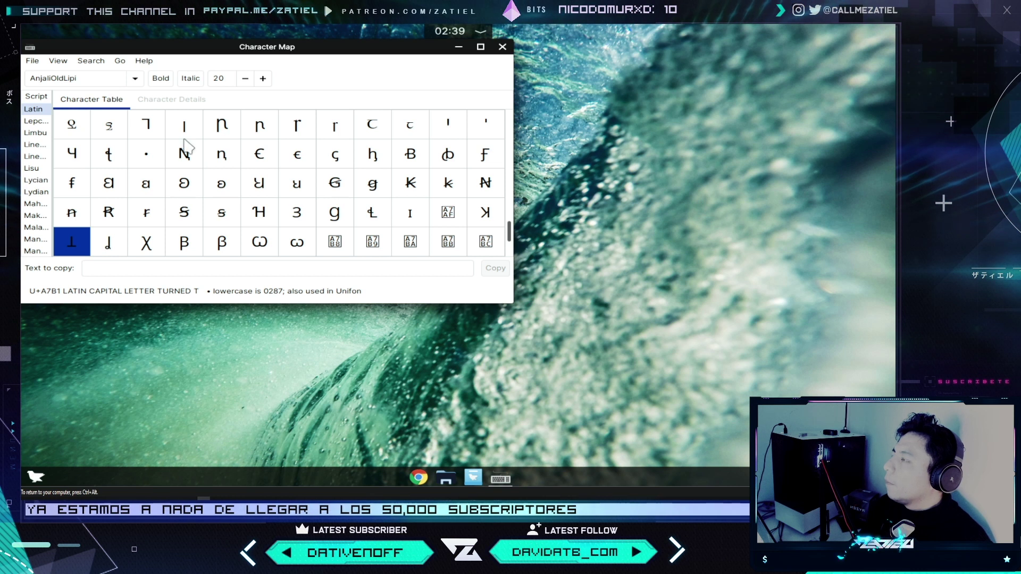
scroll(308, 186, down, 5)
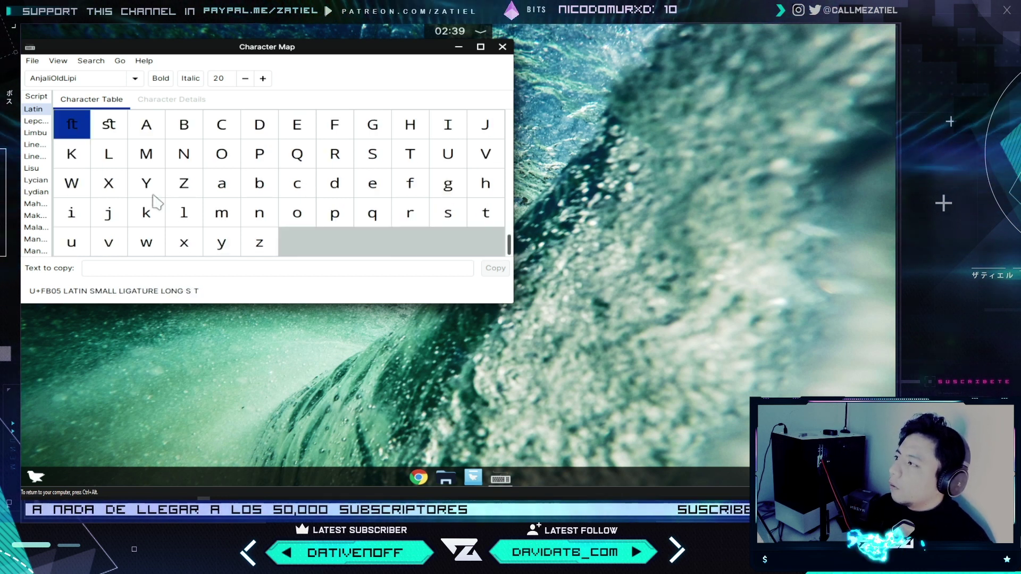
click(502, 47)
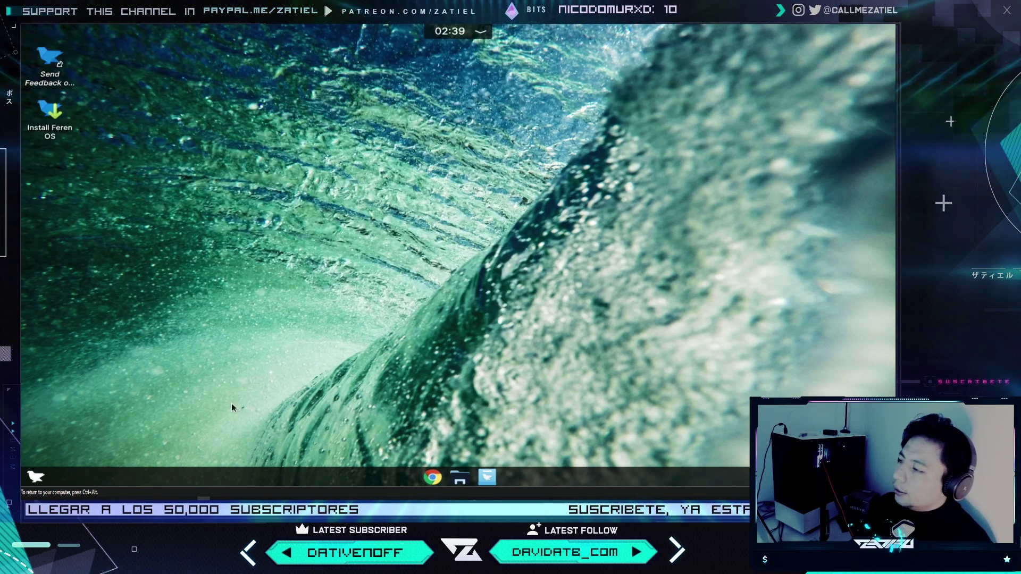
Open the Spectacle screenshot utility, move its window toward the middle of the desktop, and close it
click(35, 476)
click(68, 367)
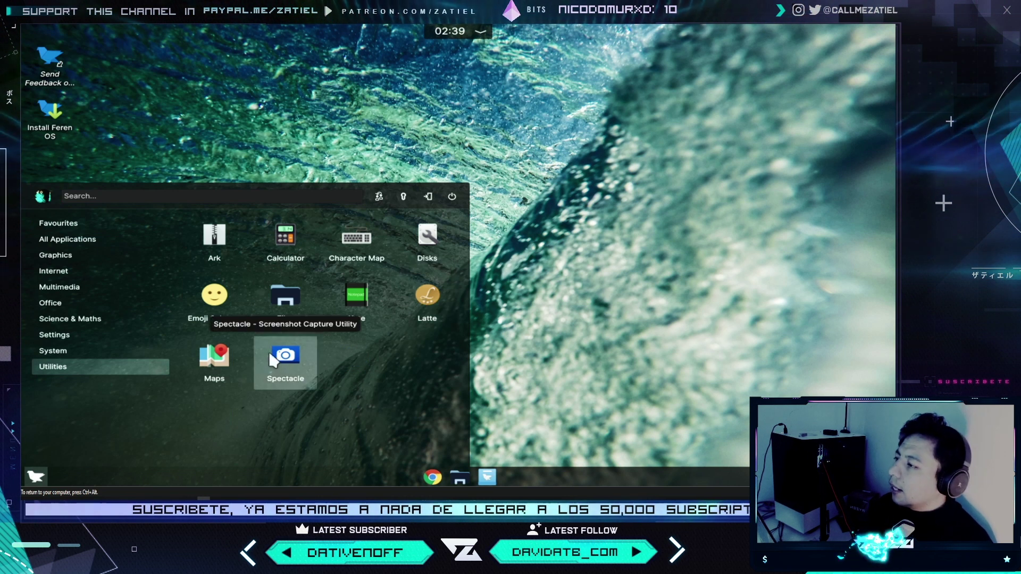
click(285, 361)
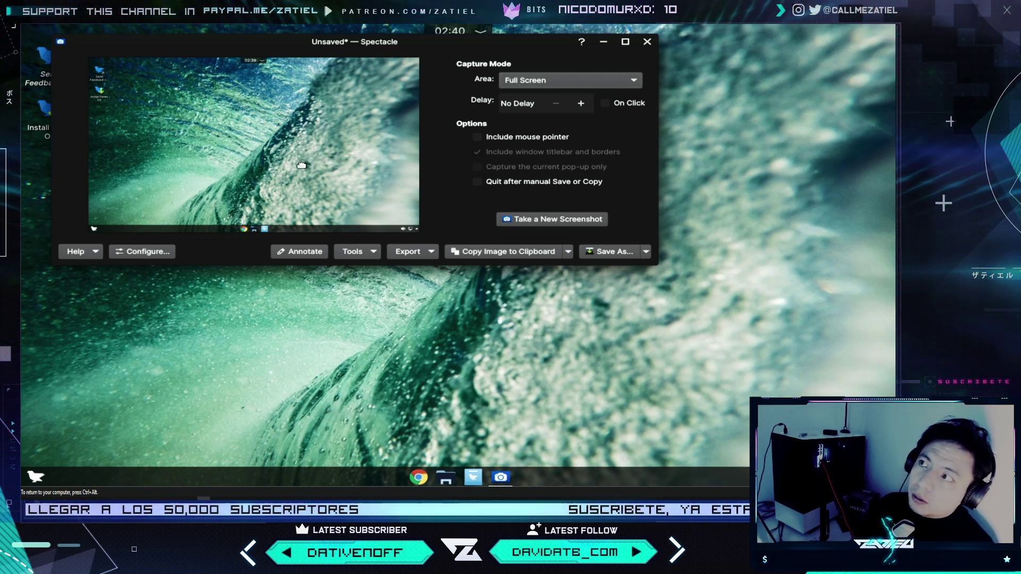
drag(332, 38, 428, 129)
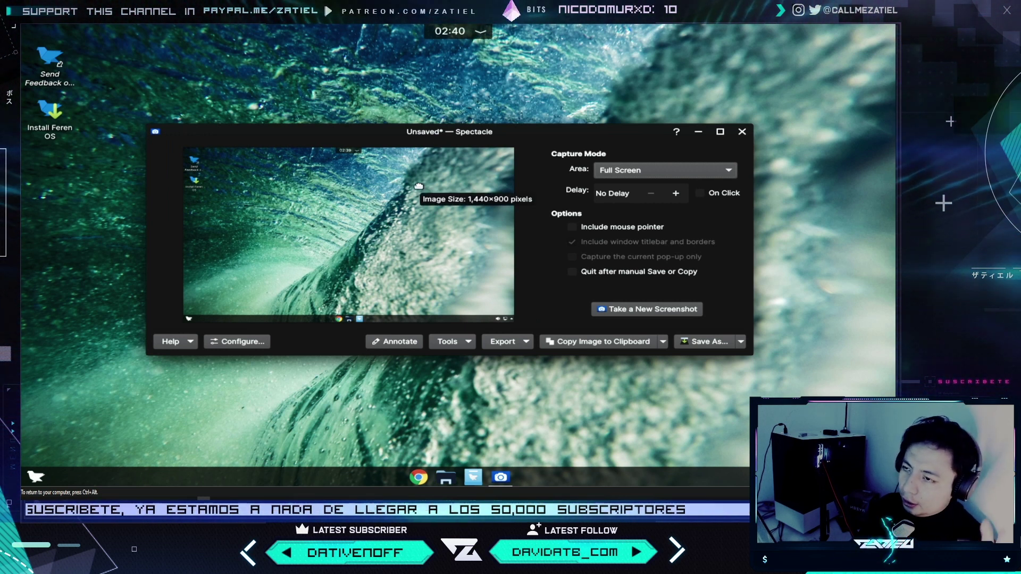
click(744, 133)
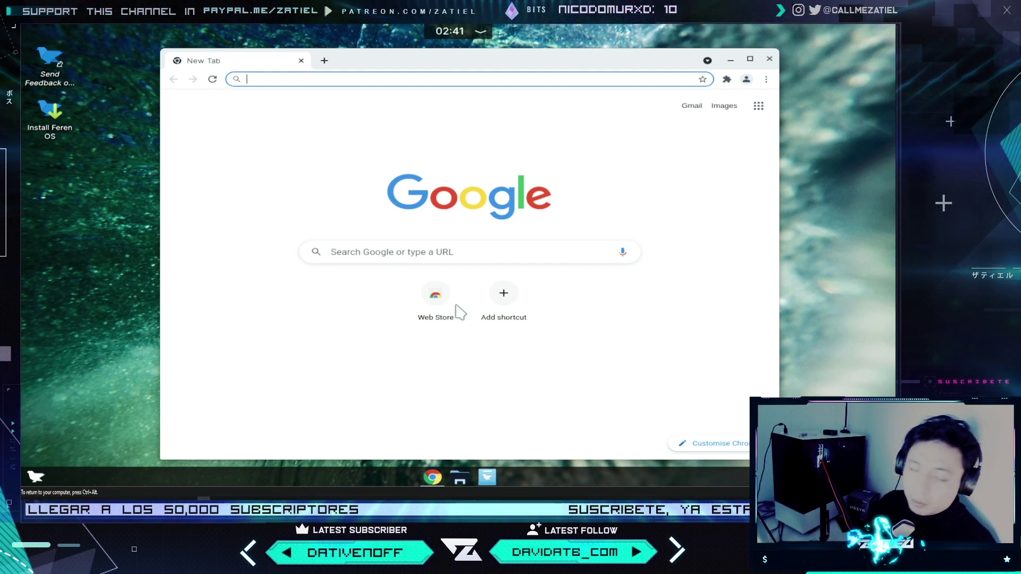
Search the web for "visual studio code" and open the official code.visualstudio.com site
text(vi)
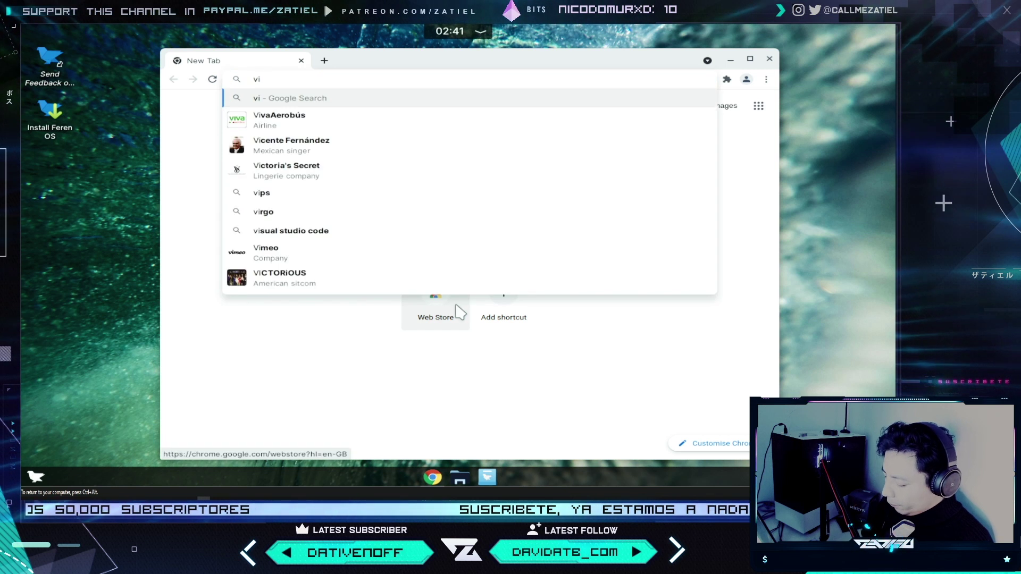
text(sual studio code)
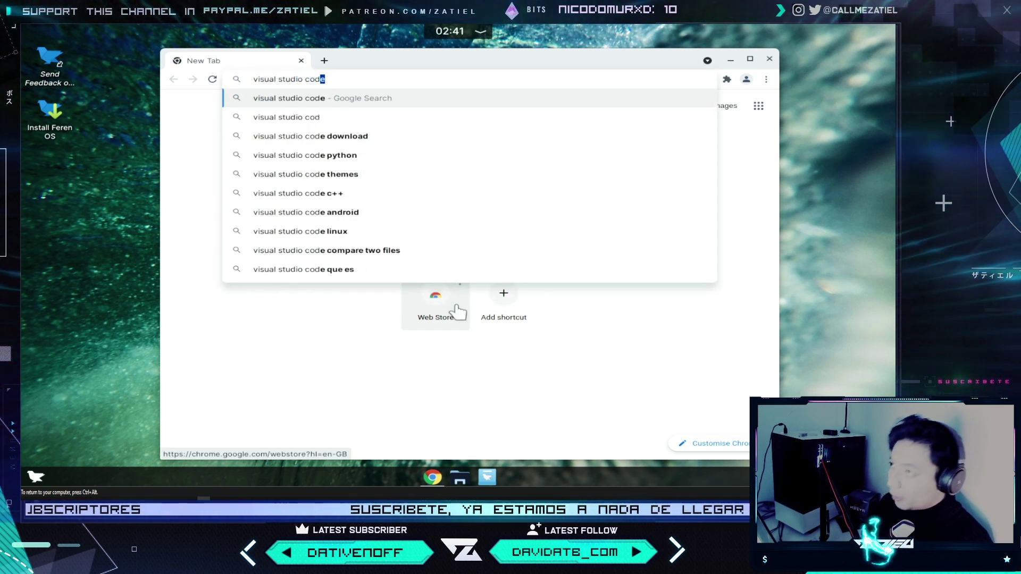
key(Return)
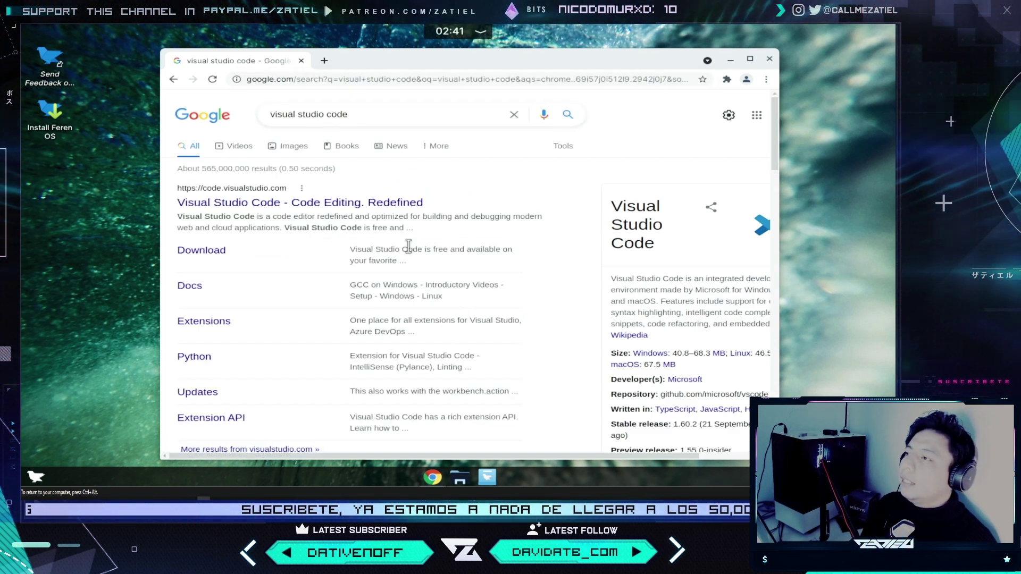
click(401, 205)
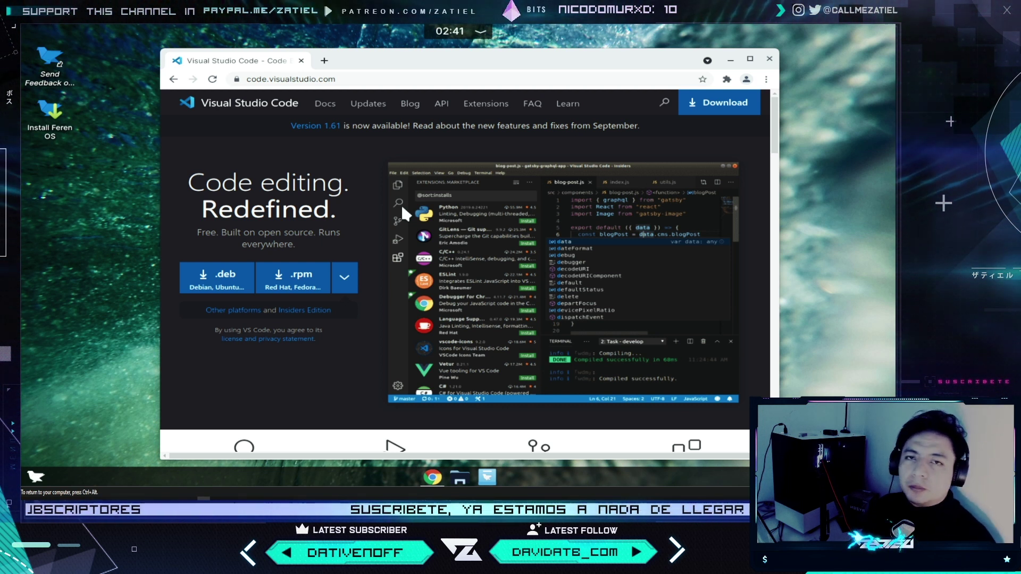
Download the .deb package of Visual Studio Code for Debian and Ubuntu, and keep the flagged file in Chrome's downloads
click(225, 272)
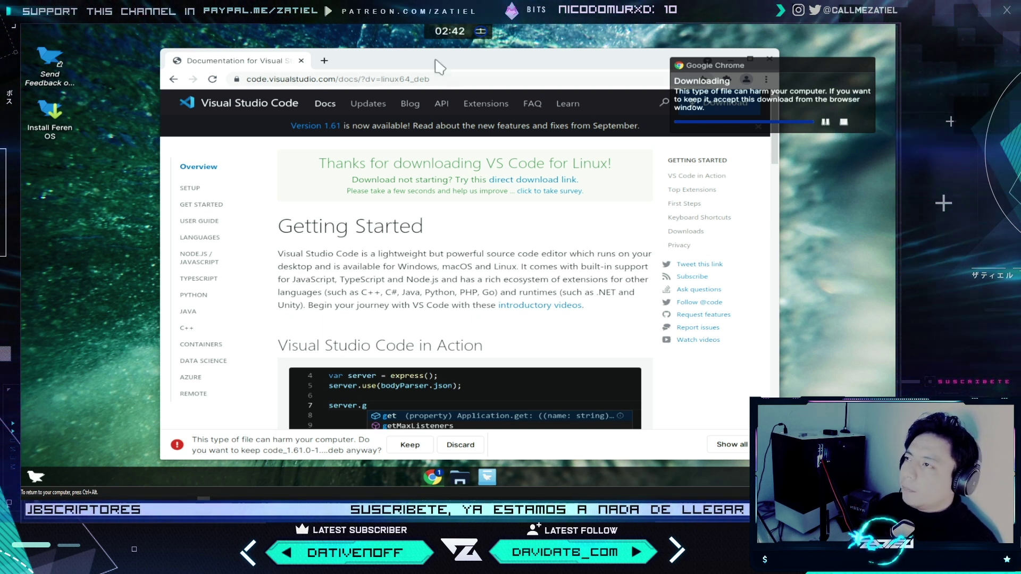
key(ctrl+j)
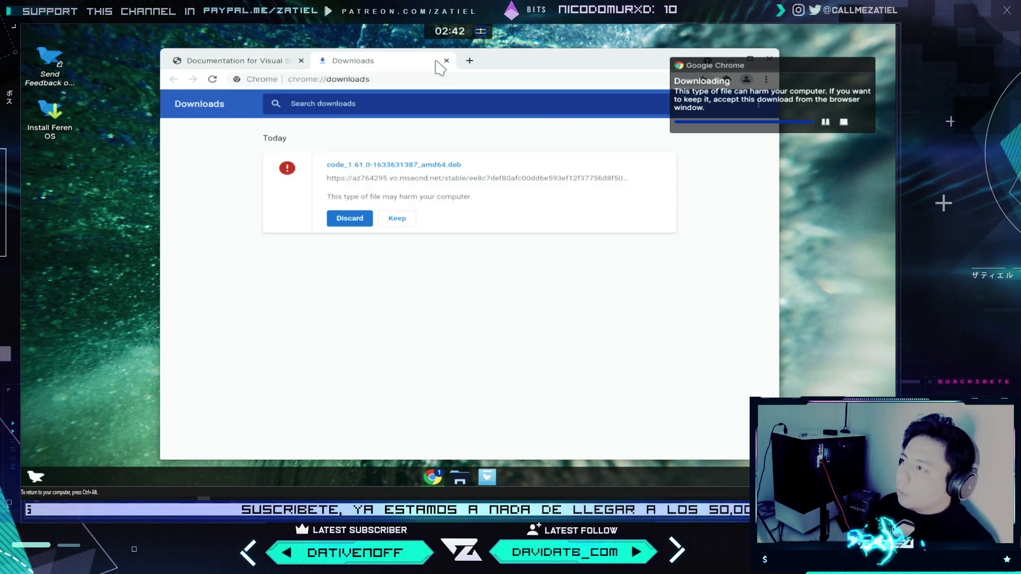
click(397, 220)
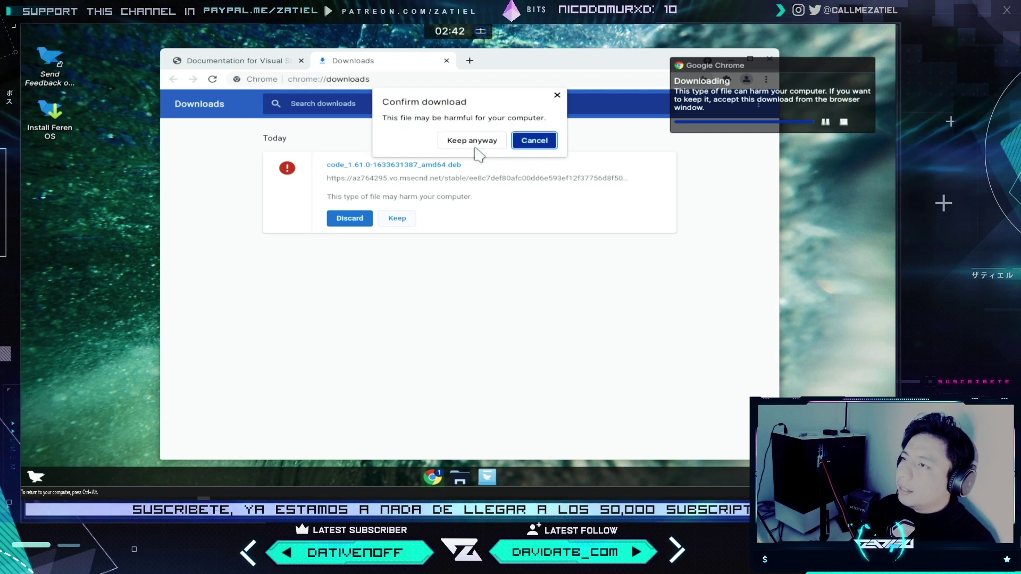
click(481, 141)
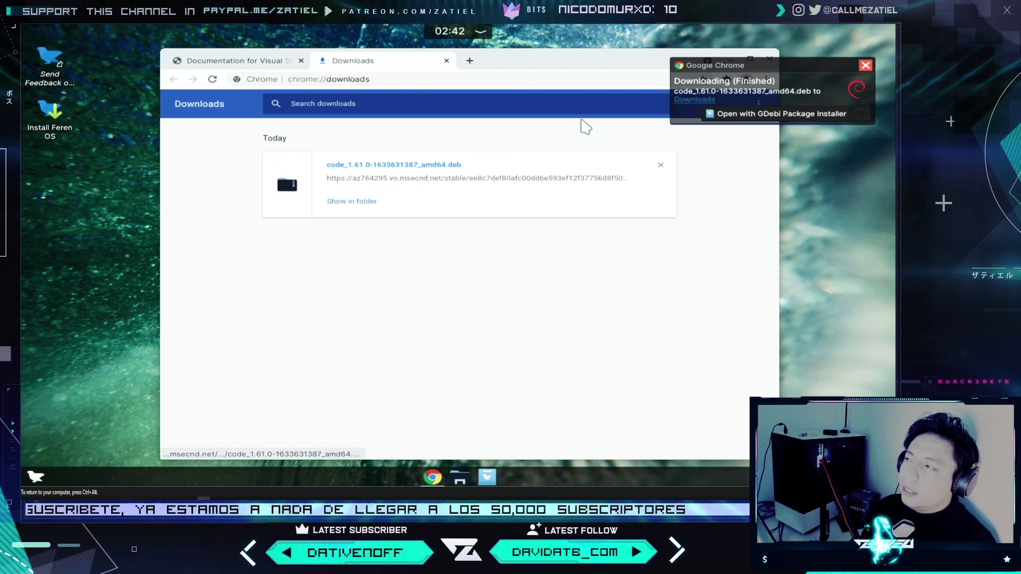
Show the downloaded package in its folder, close Chrome, and move the Downloads window toward the middle of the desktop
click(352, 201)
click(551, 79)
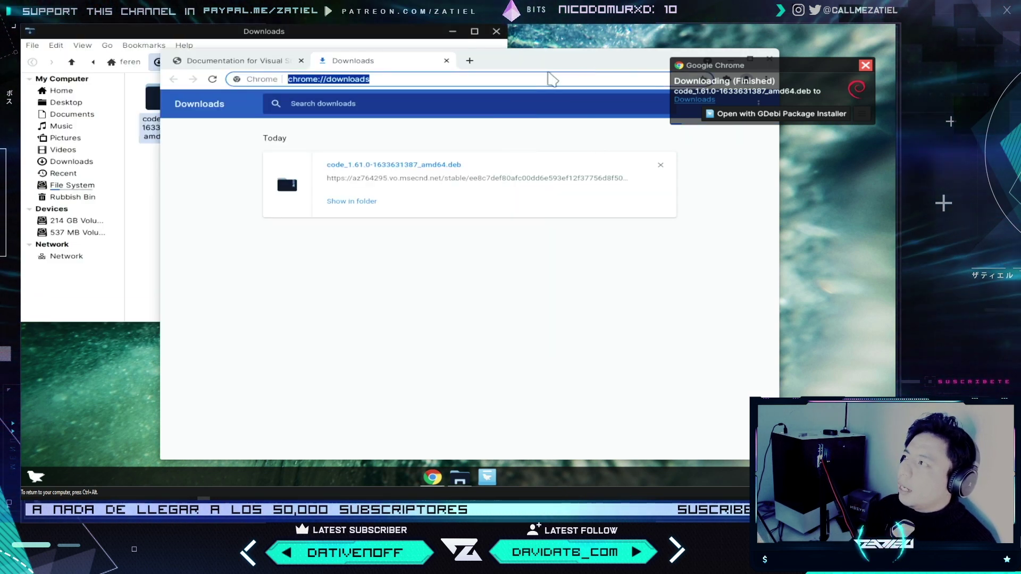
drag(556, 61, 553, 199)
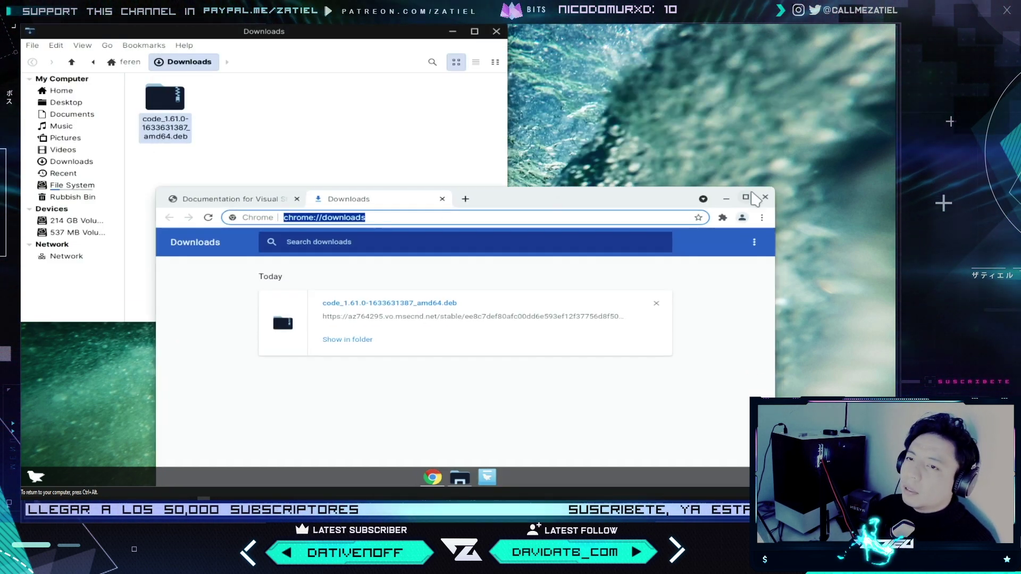
click(765, 197)
drag(315, 34, 682, 107)
Search for "gde" in KRunner and launch the GDebi package installer
key(super)
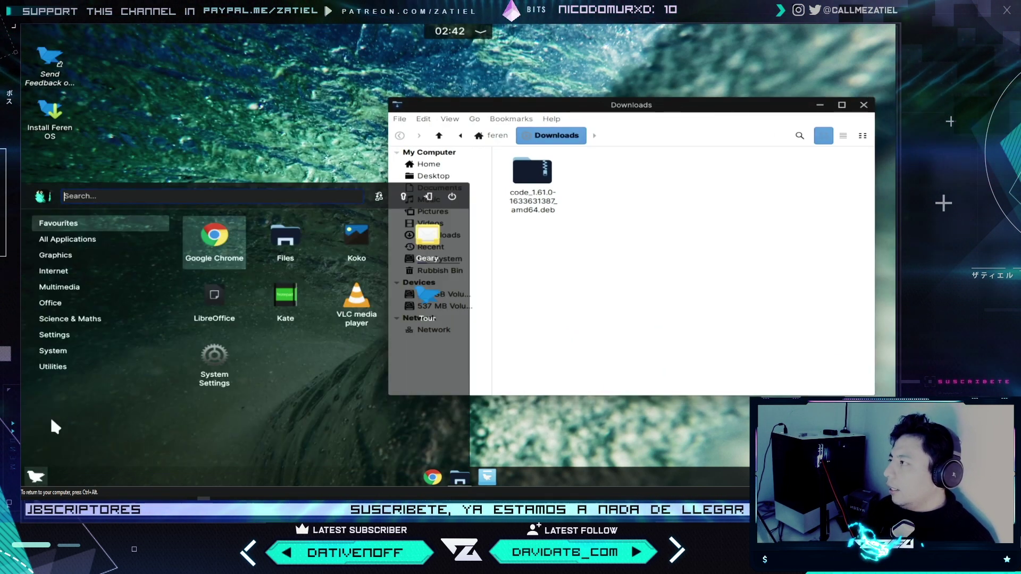
key(super)
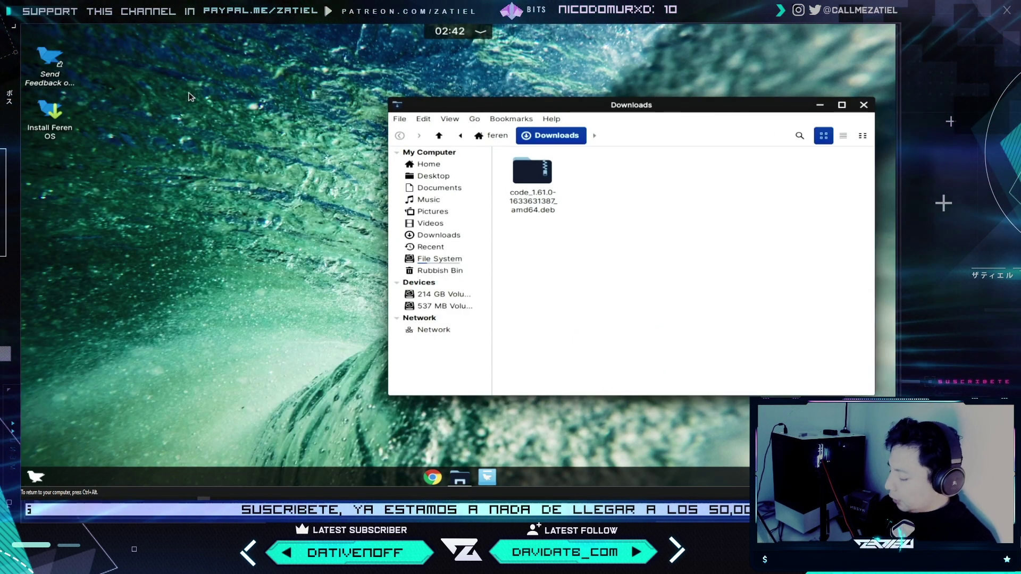
key(alt+space)
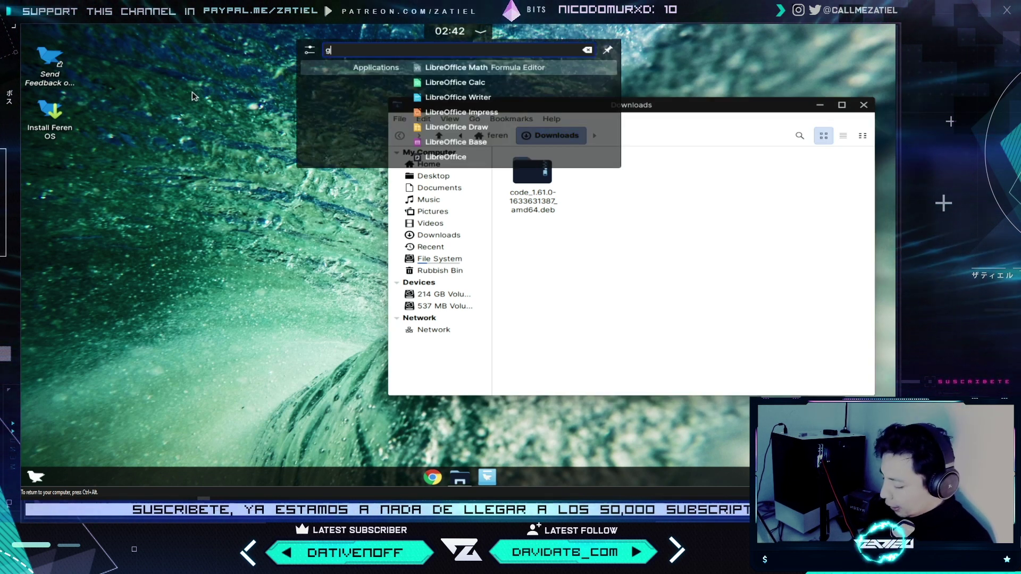
text(gede)
key(BackSpace)
key(BackSpace)
key(BackSpace)
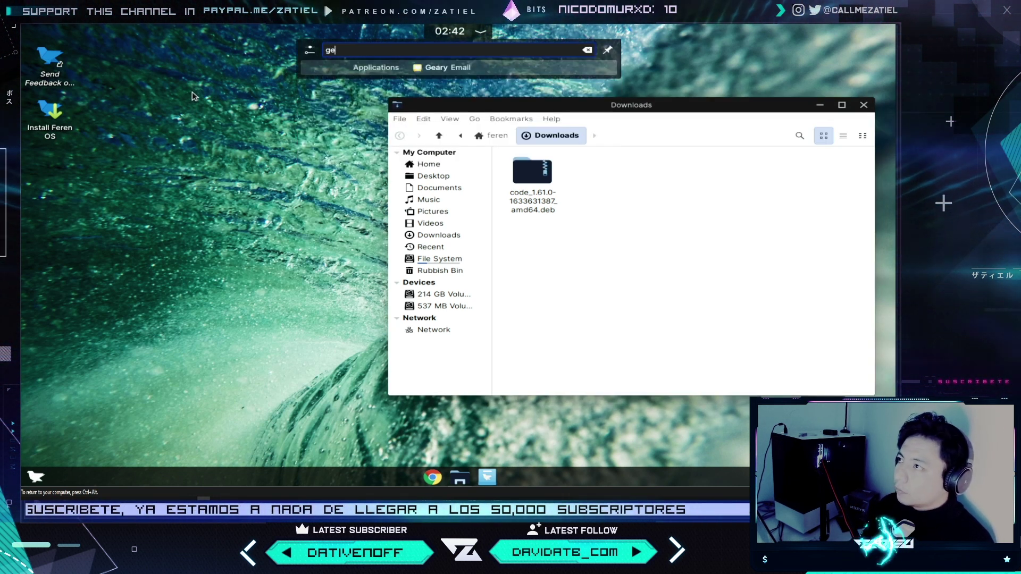
text(de)
key(Return)
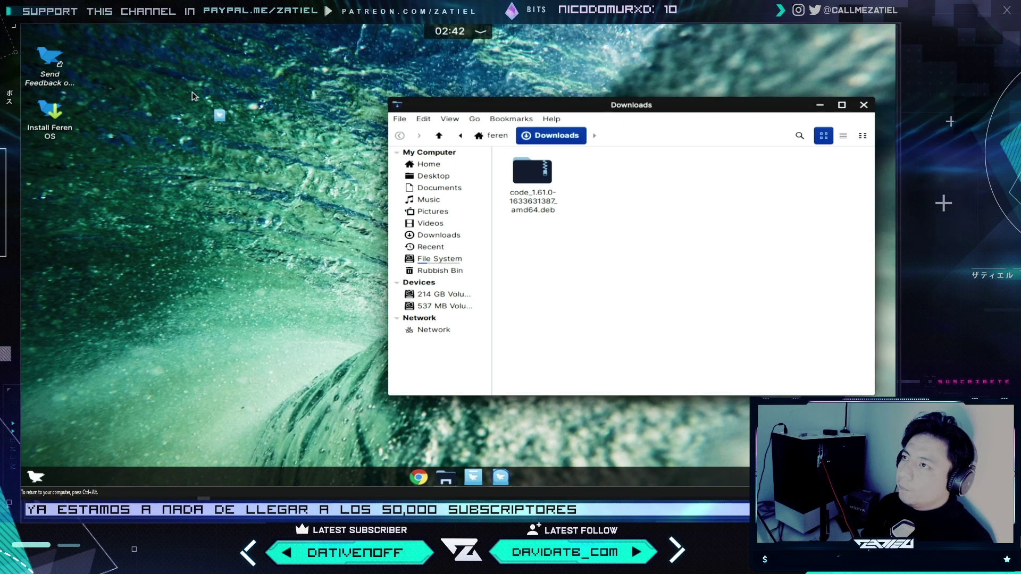
drag(536, 182, 245, 189)
drag(511, 190, 141, 150)
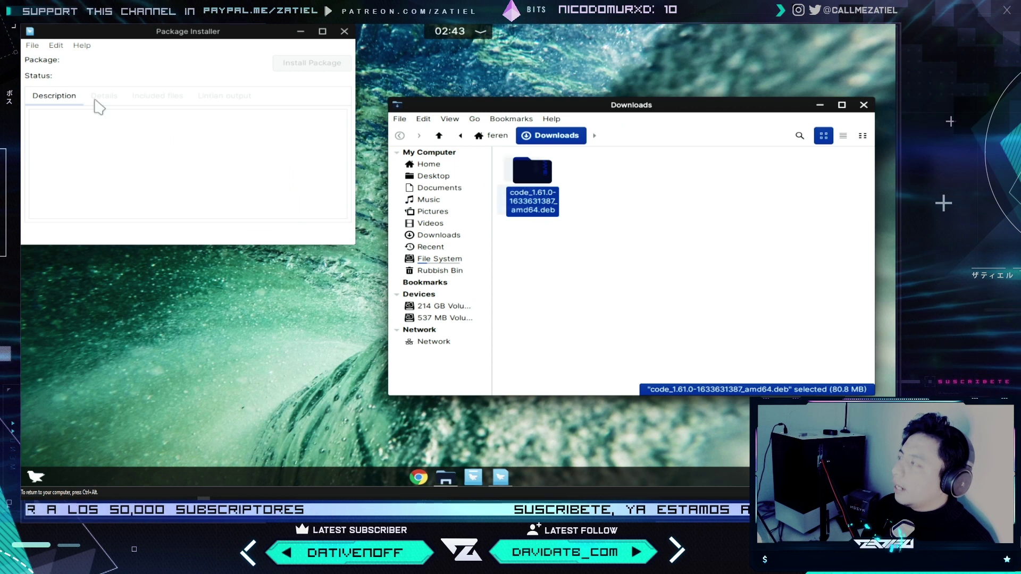
click(33, 45)
click(38, 57)
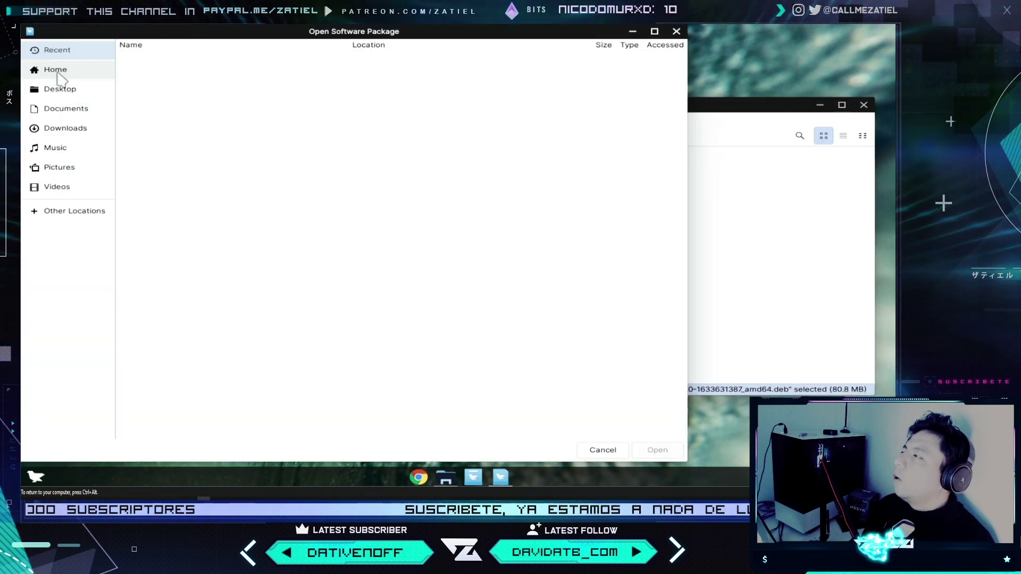
click(88, 129)
double_click(184, 83)
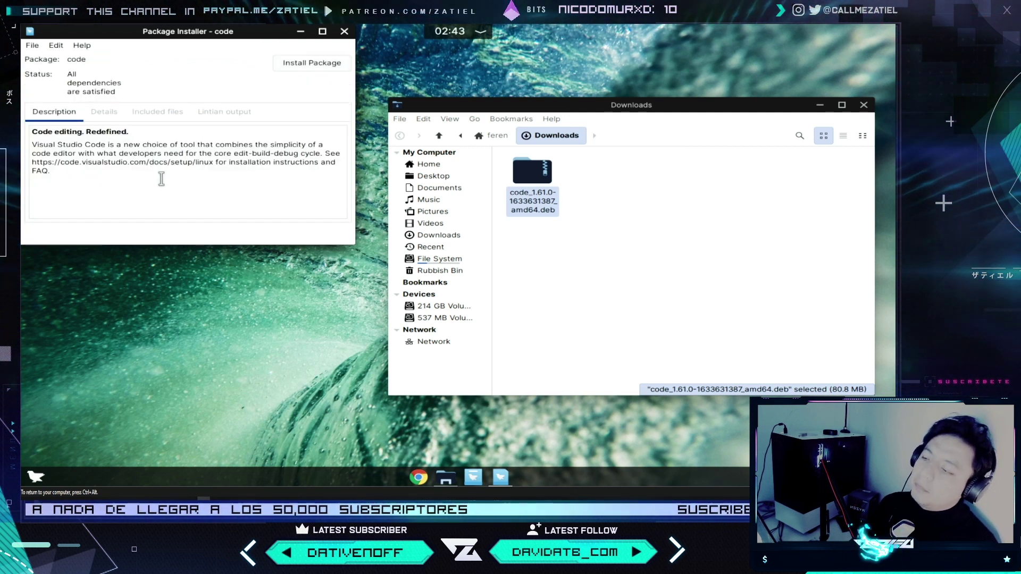
click(314, 64)
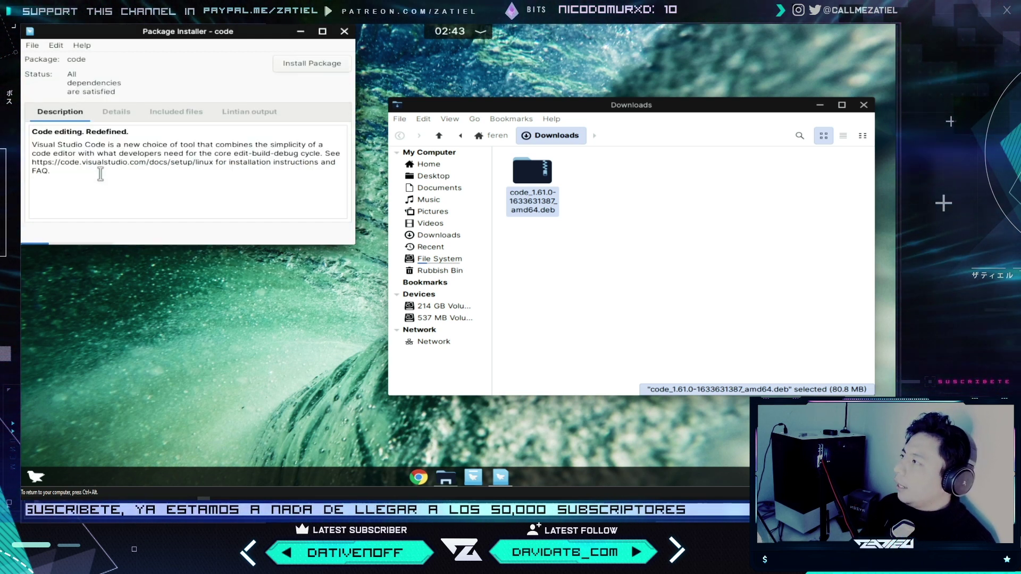
click(343, 31)
Delete the Visual Studio Code .deb file from the Downloads folder and close the file manager
drag(587, 262, 538, 176)
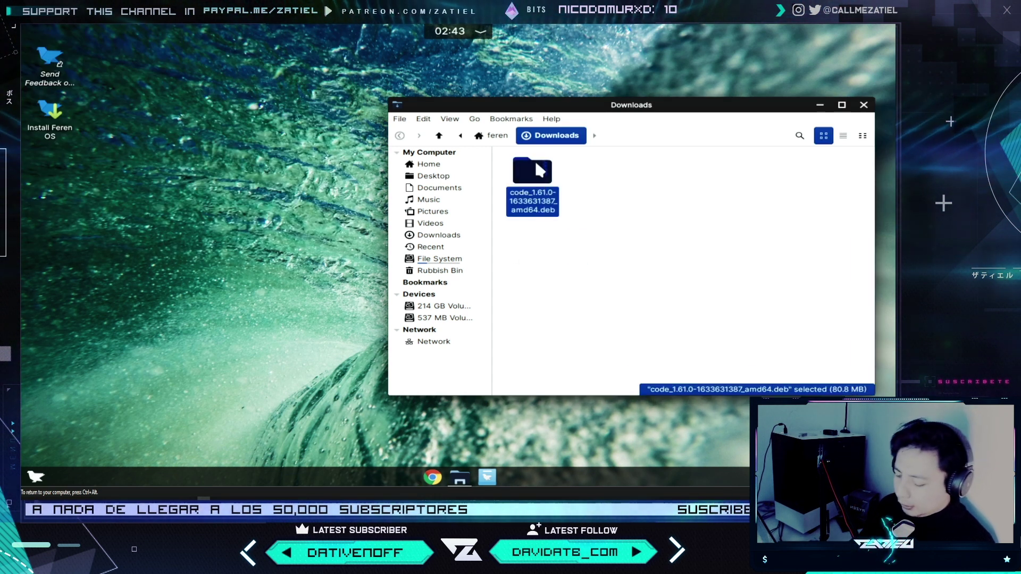
key(Delete)
click(864, 105)
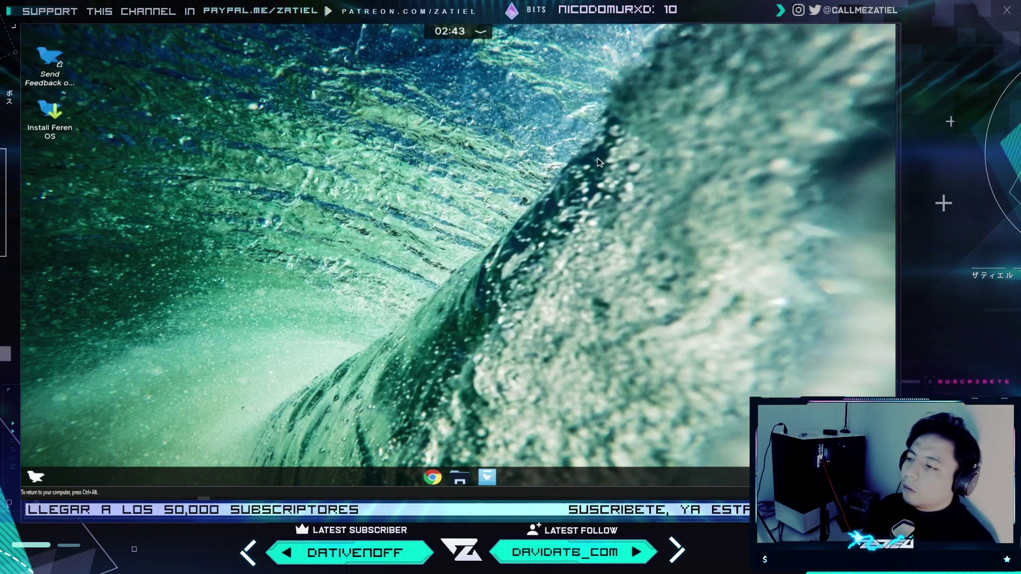
Open Visual Studio Code from the Utilities applications, choose the Dark look on its Get Started page, and close it
click(35, 477)
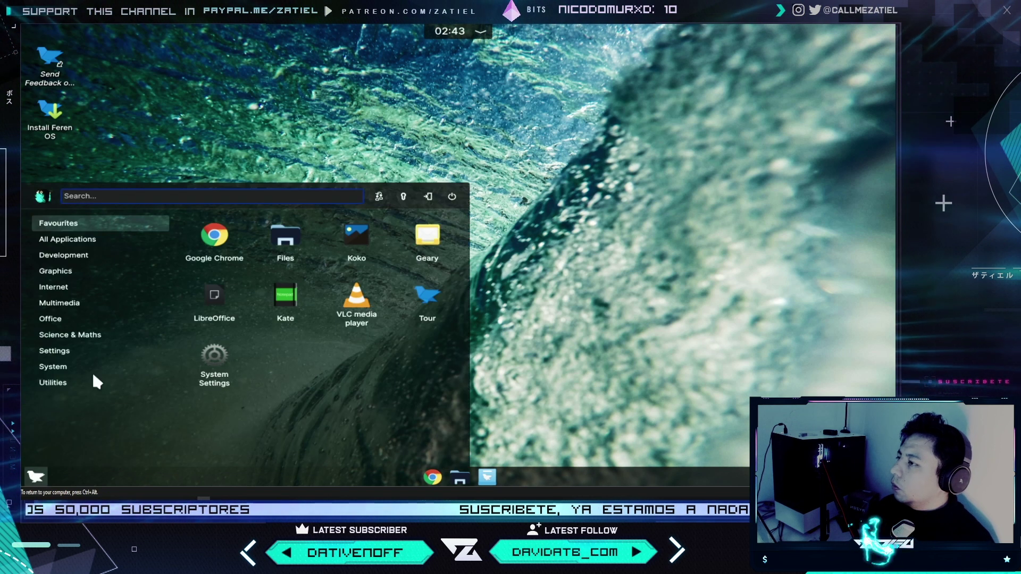
mouse_move(89, 378)
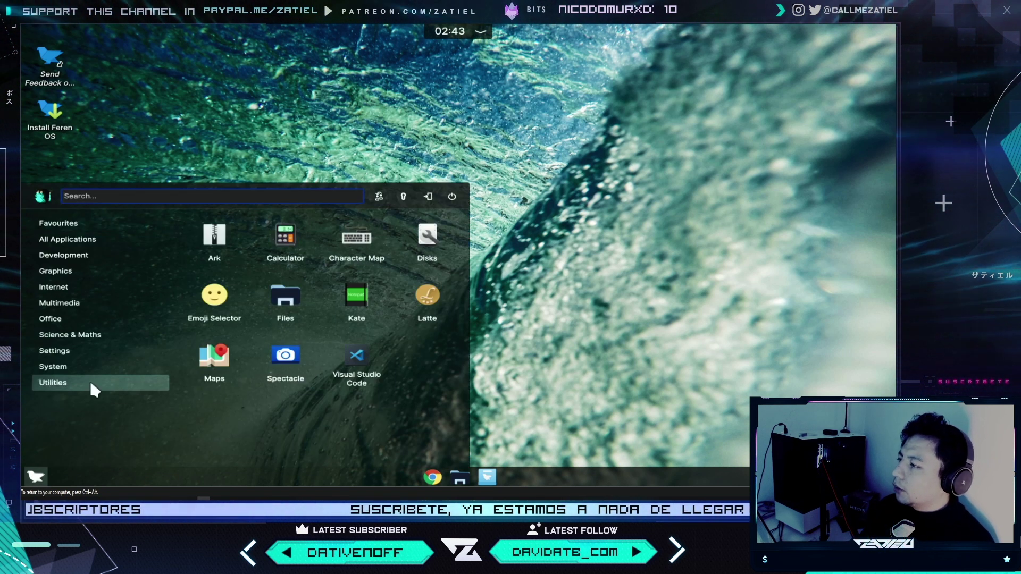
click(366, 358)
drag(518, 64, 553, 67)
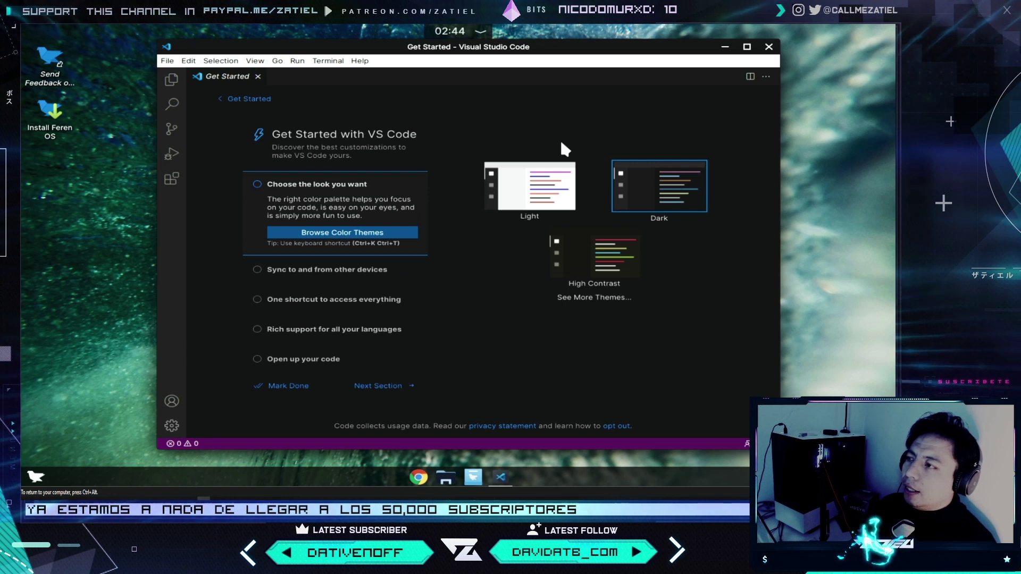
click(650, 196)
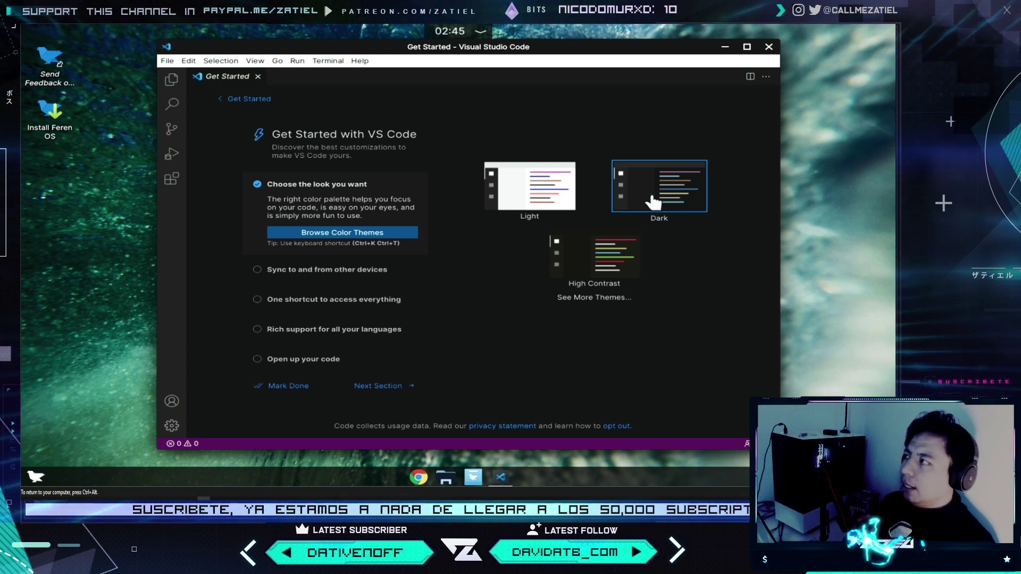
click(768, 47)
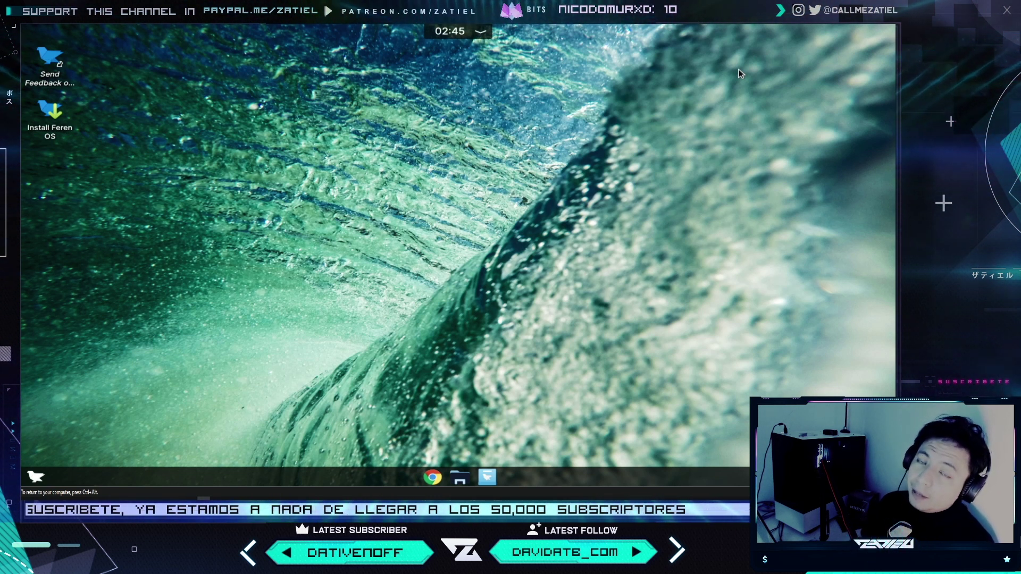
Set the desktop wallpaper to Gallium: Snowy Mountains, browse the wallpaper list, and close the desktop settings
right_click(573, 61)
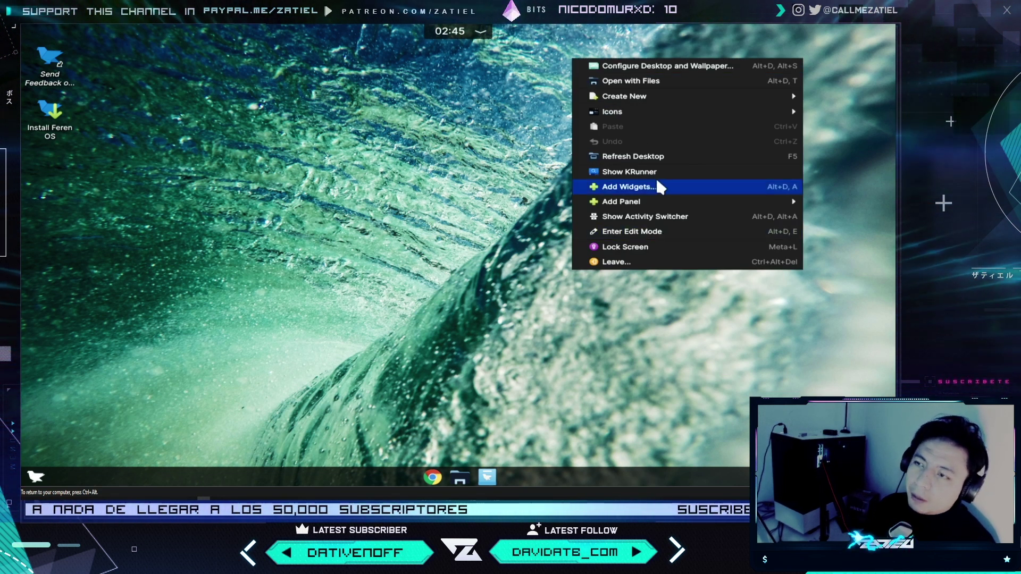
click(664, 66)
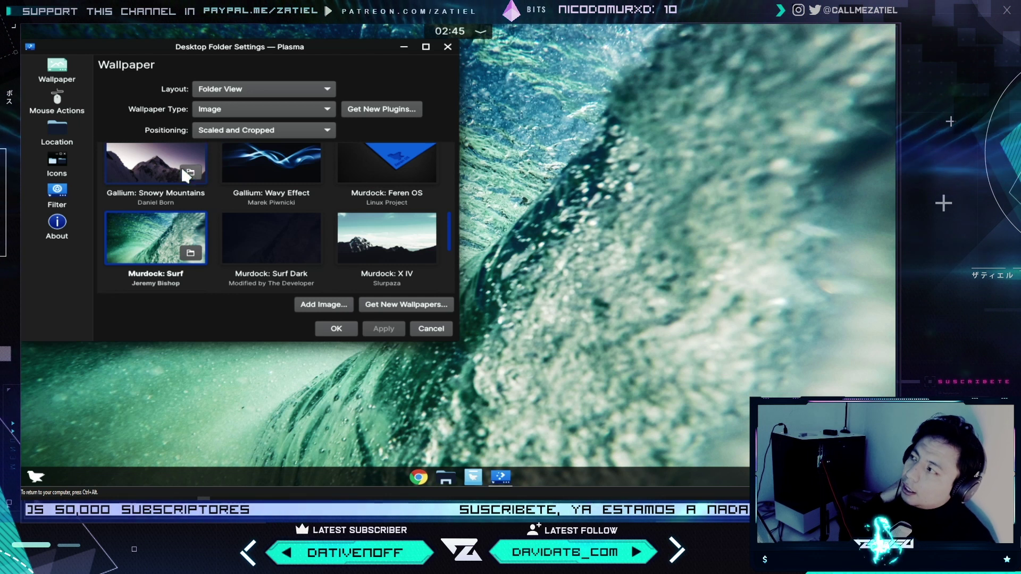
click(189, 173)
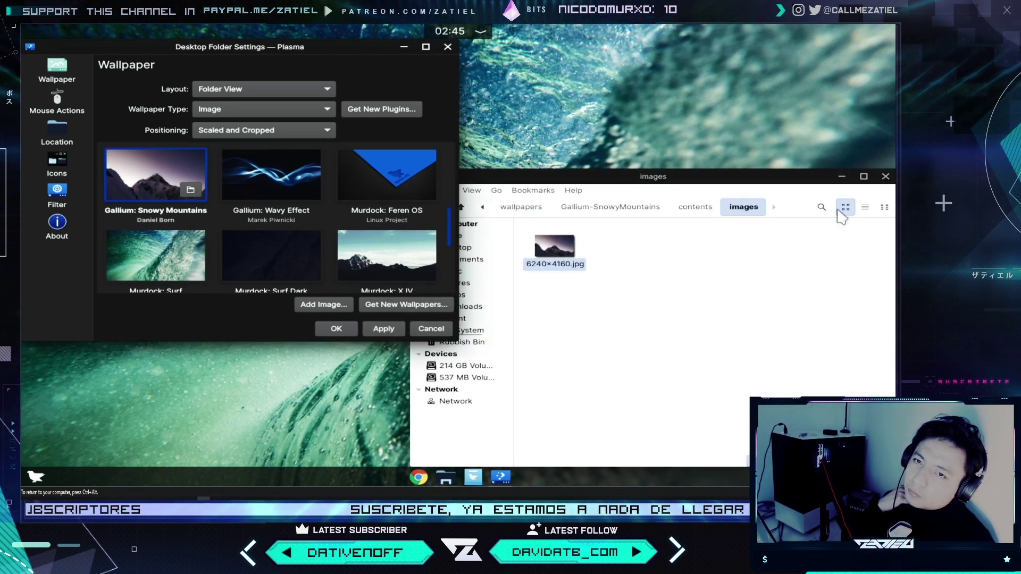
click(886, 177)
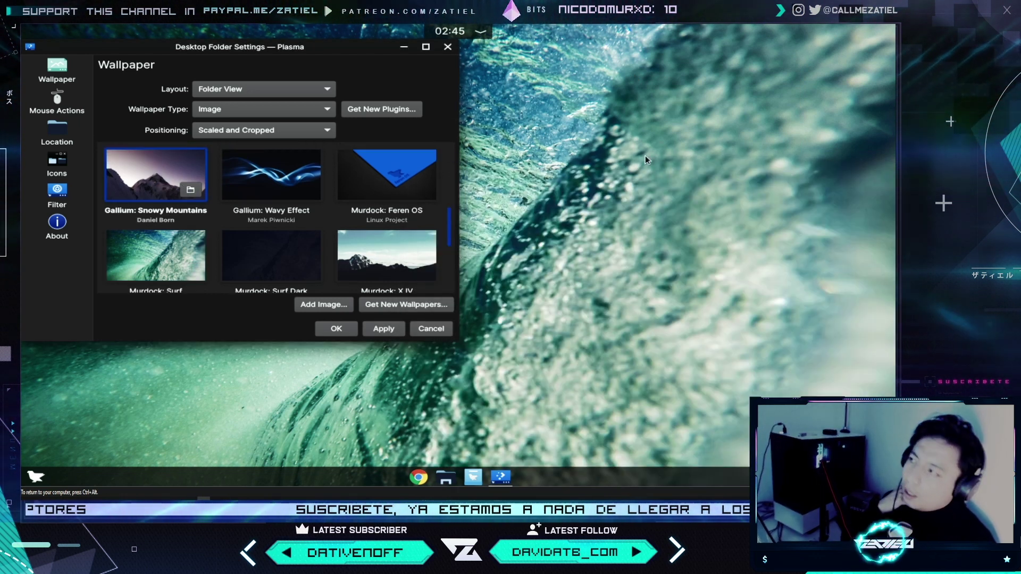
click(390, 327)
drag(365, 47, 630, 75)
scroll(616, 218, down, 5)
scroll(617, 222, up, 5)
click(628, 368)
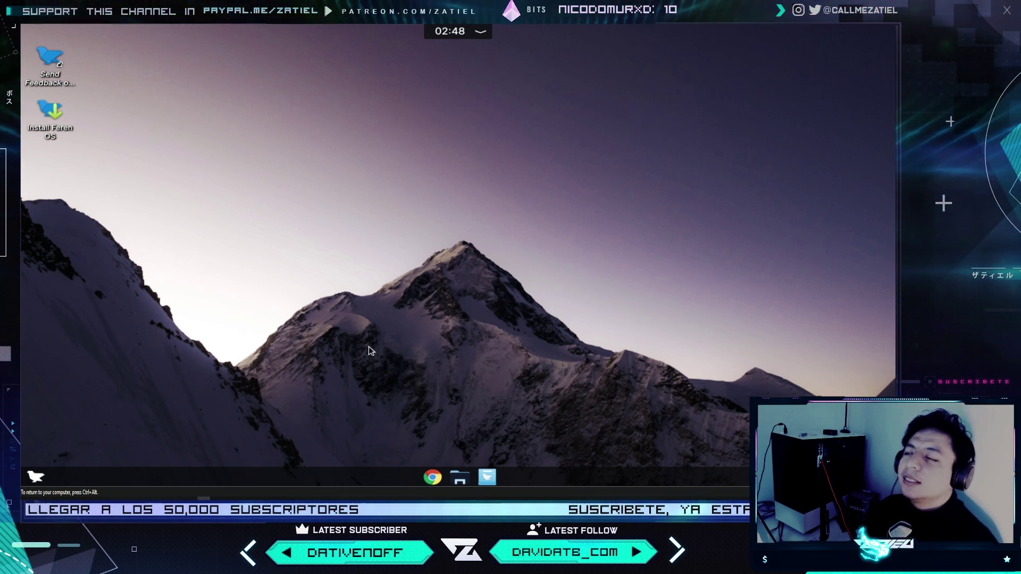
Open the KSysGuard system monitor from the System applications
click(36, 477)
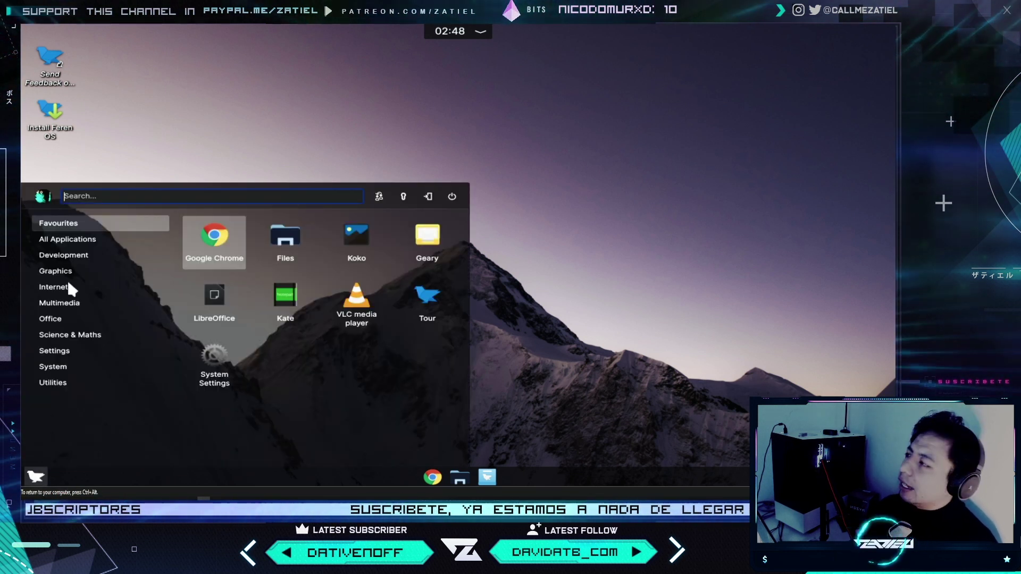
mouse_move(54, 255)
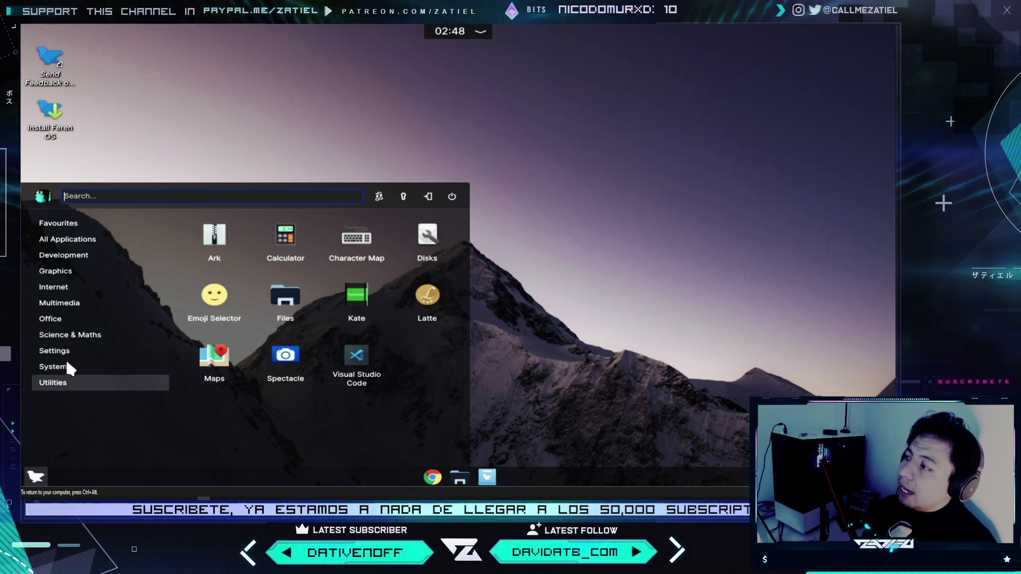
mouse_move(69, 375)
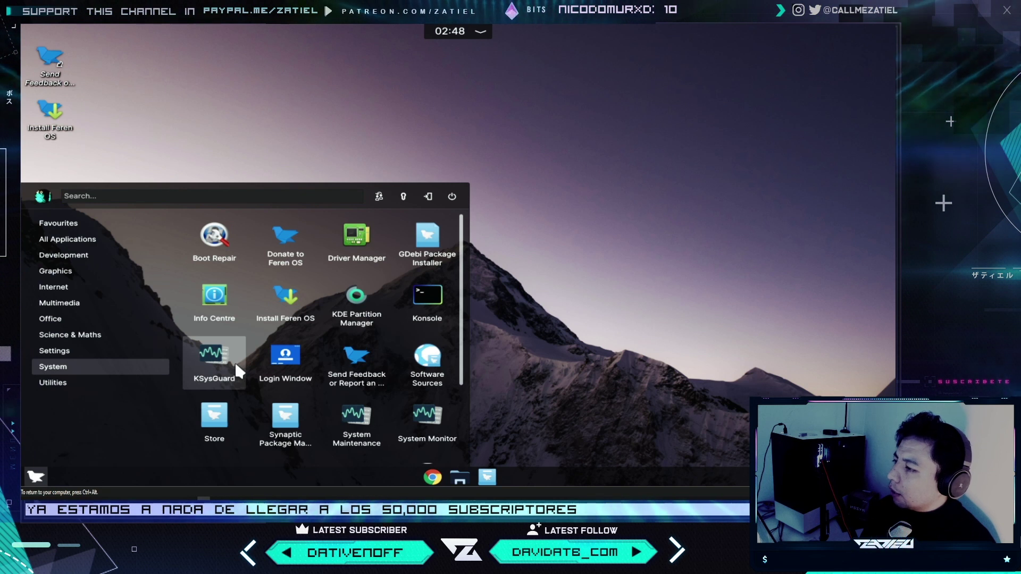
click(237, 362)
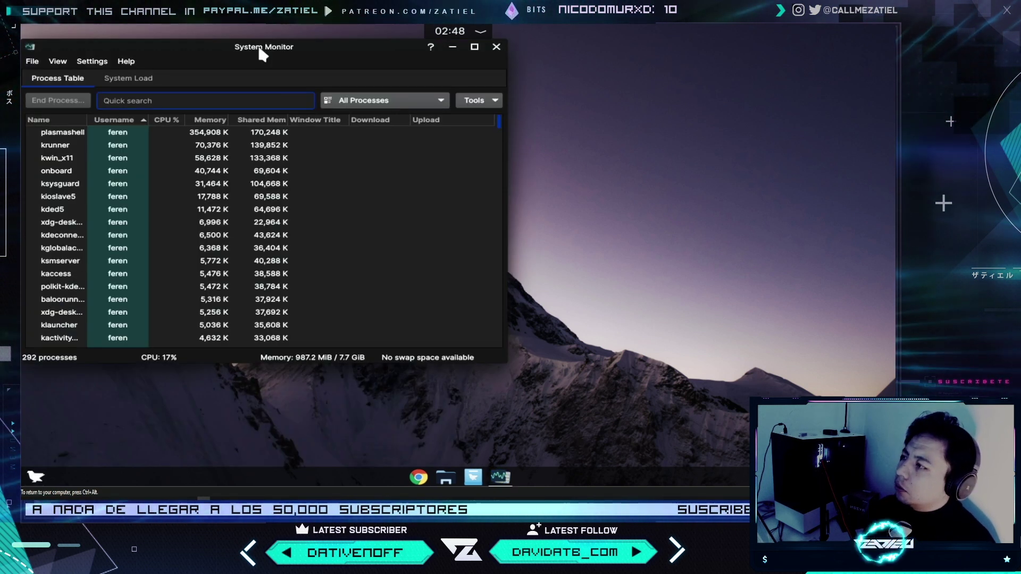
Examine the System Load graphs in System Monitor with Chrome open, arranging both windows so the CPU, memory and network histories are in view
click(124, 79)
drag(217, 50, 379, 75)
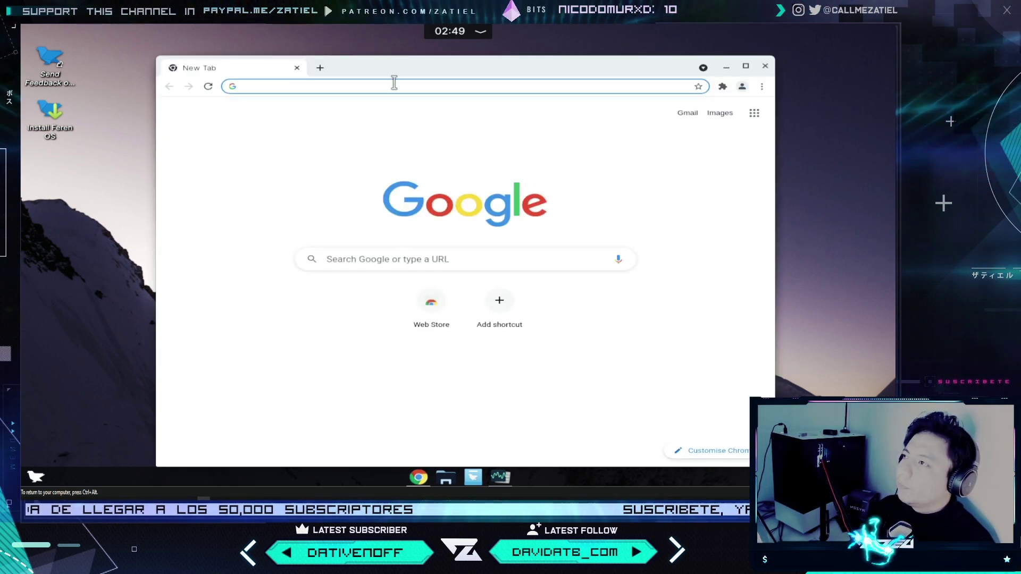
drag(440, 71, 564, 64)
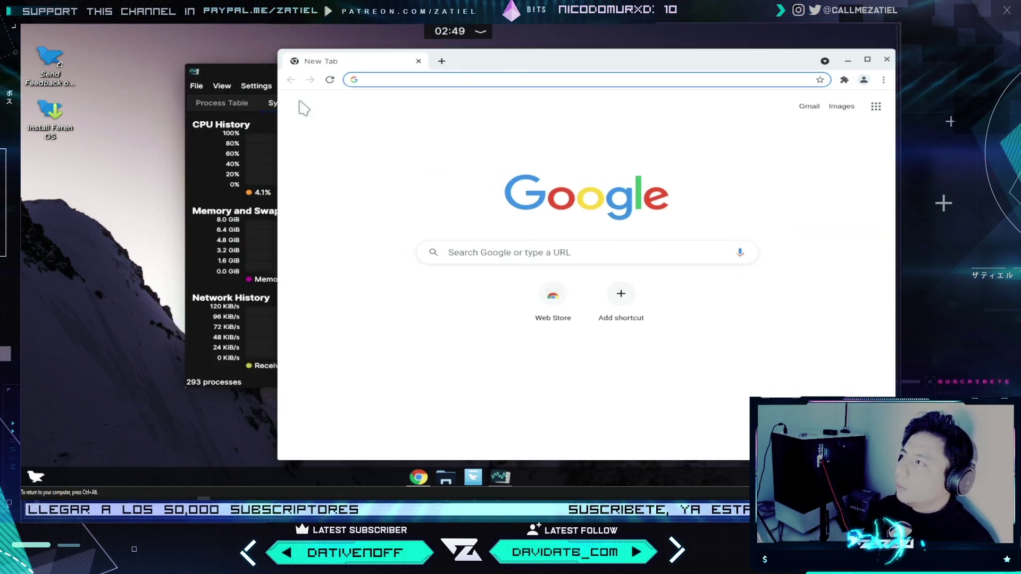
drag(266, 68, 137, 79)
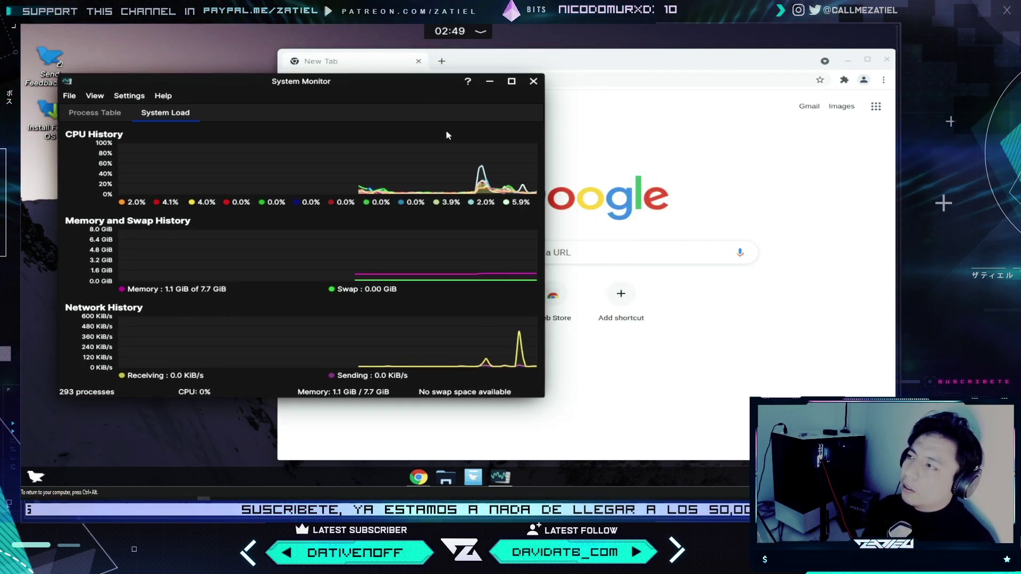
mouse_move(402, 89)
mouse_down()
mouse_move(365, 80)
mouse_move(402, 87)
mouse_up()
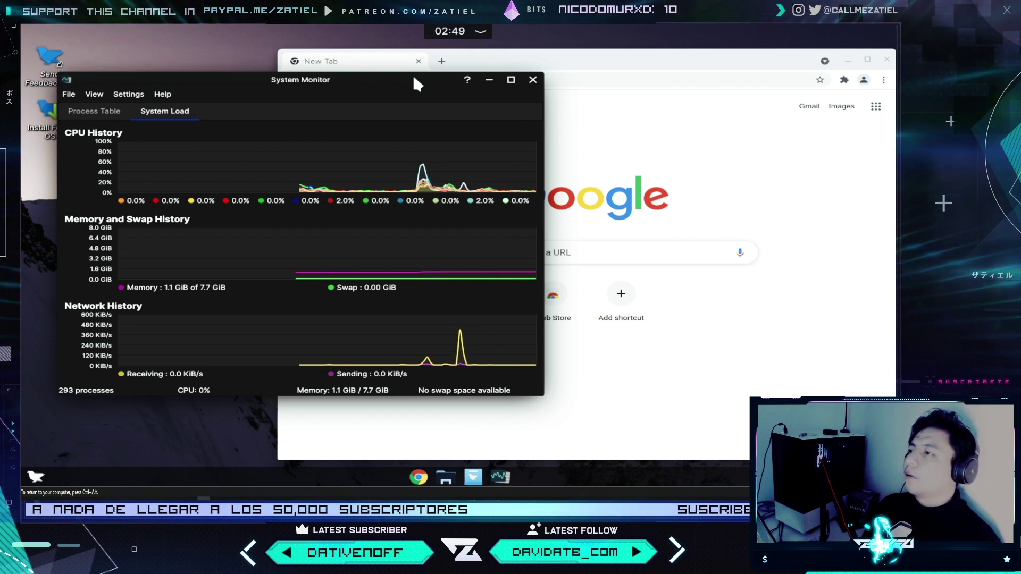
Close the System Monitor and Chrome windows to return to the empty desktop
click(533, 79)
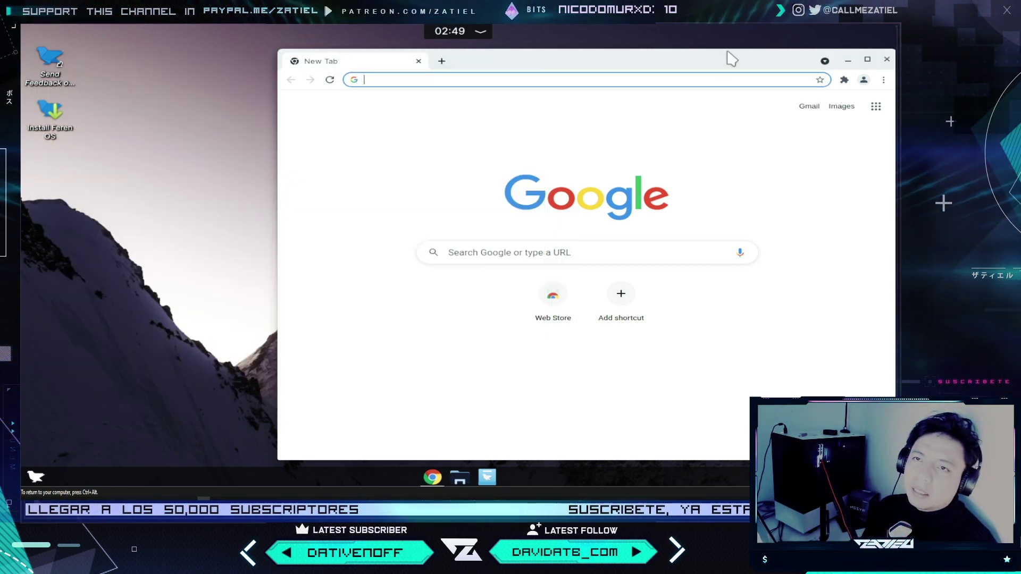
drag(729, 55, 625, 51)
click(784, 60)
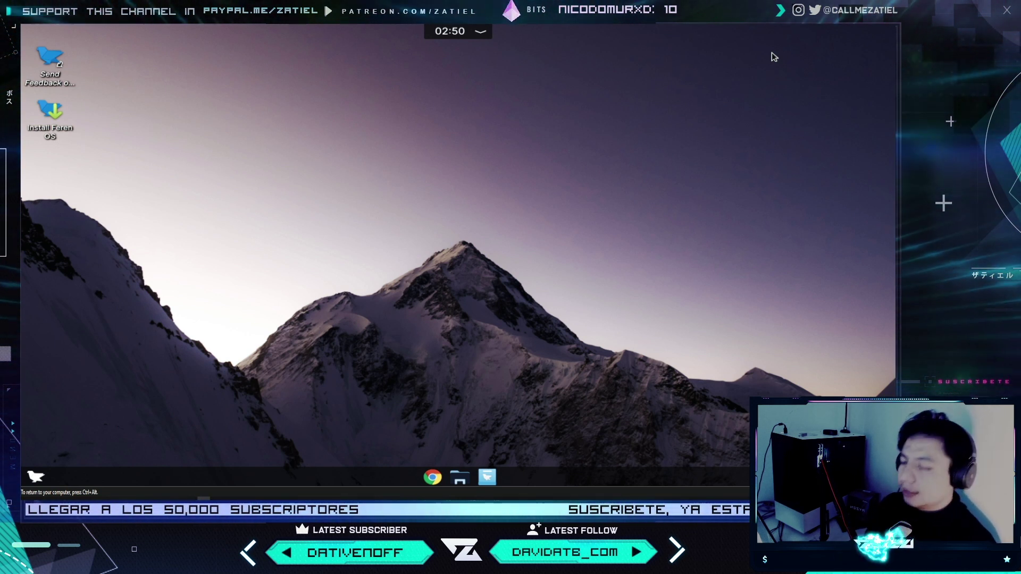
drag(630, 229, 641, 230)
mouse_move(641, 231)
mouse_down()
mouse_move(519, 89)
mouse_move(649, 298)
mouse_move(507, 117)
mouse_move(658, 327)
mouse_up()
mouse_move(560, 181)
mouse_down()
mouse_move(472, 79)
mouse_move(713, 387)
mouse_up()
mouse_move(694, 326)
mouse_down()
mouse_move(408, 33)
mouse_move(696, 325)
mouse_move(343, 94)
mouse_move(324, 72)
mouse_move(550, 290)
mouse_up()
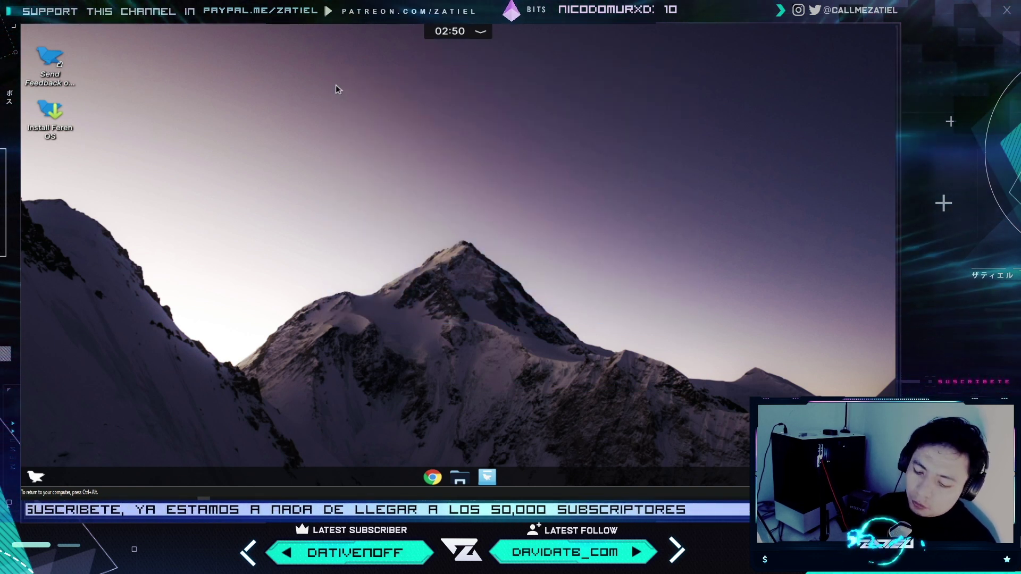
drag(341, 89, 613, 214)
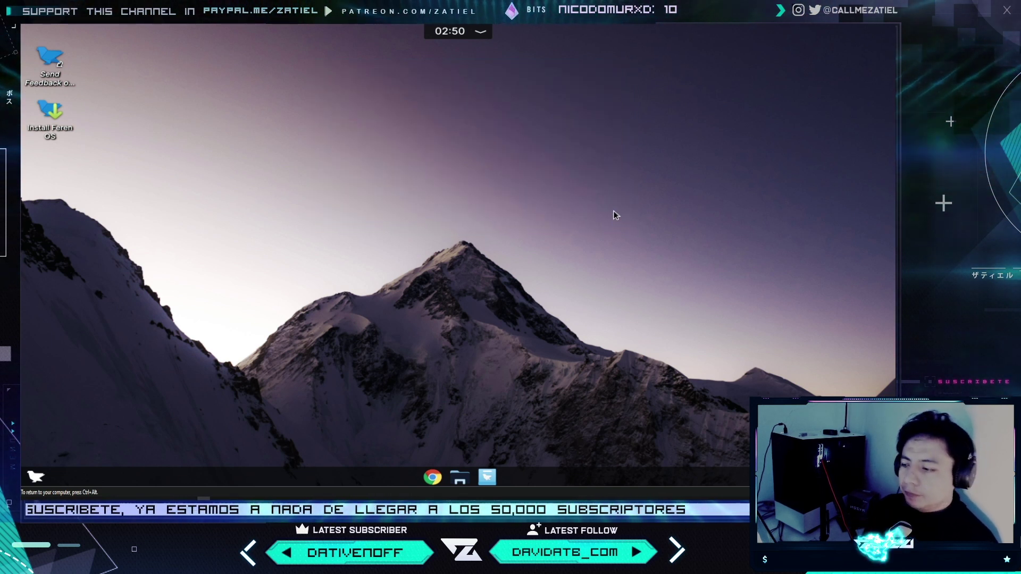